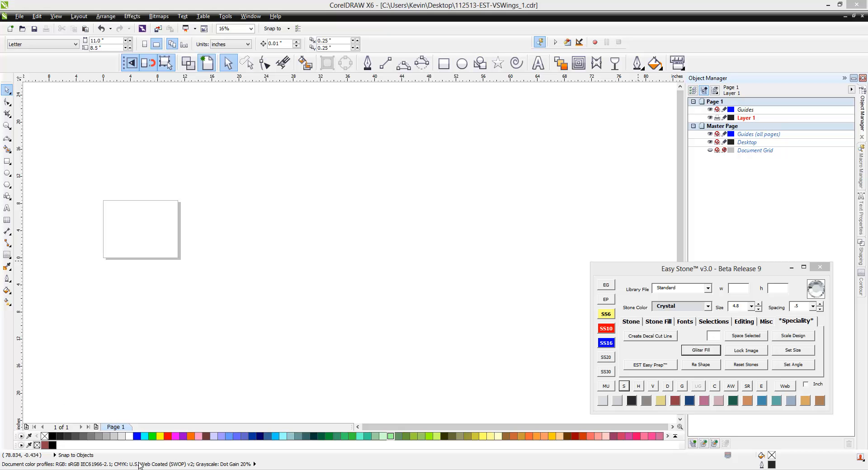
# Switch to Firefox, search Google Images for "Arkansas Logo", and open the black-and-white A with razorback logo.
pyautogui.moveTo(116, 469)
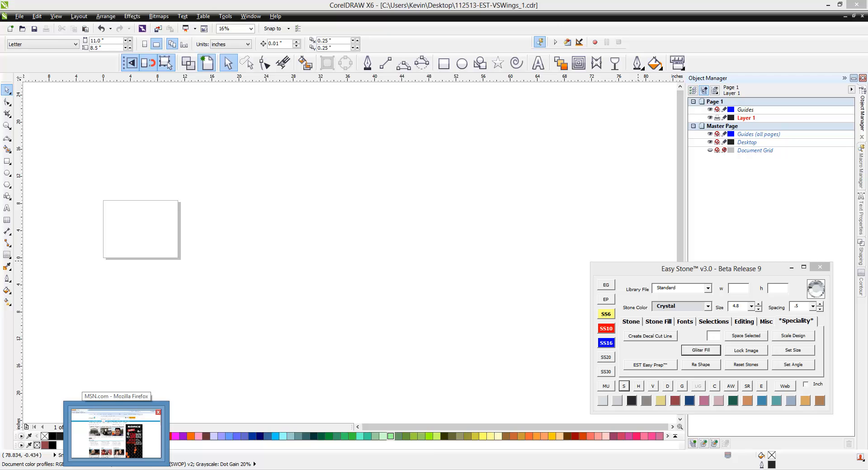
pyautogui.click(116, 469)
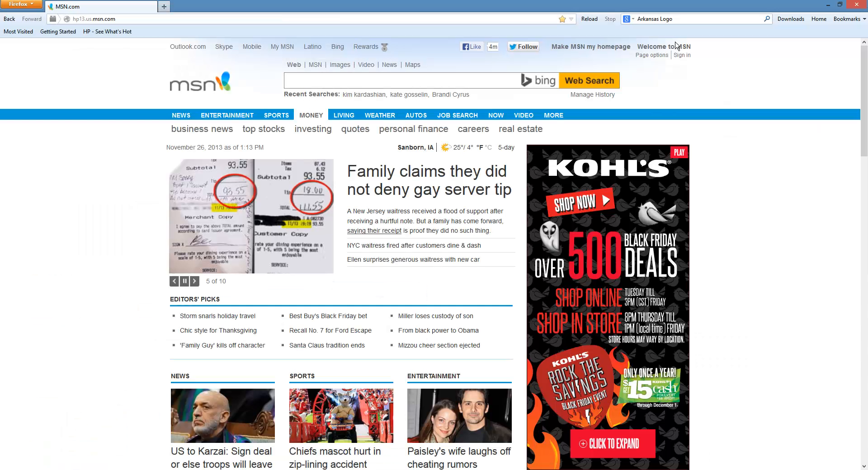
pyautogui.click(685, 22)
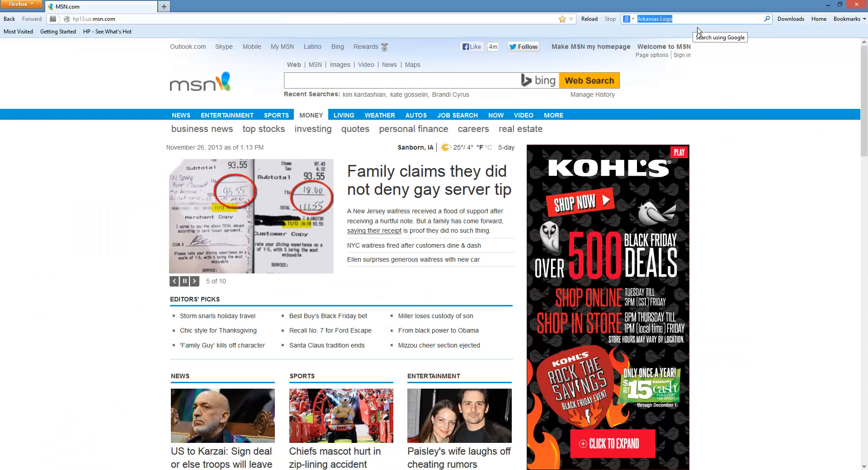
pyautogui.press('Return')
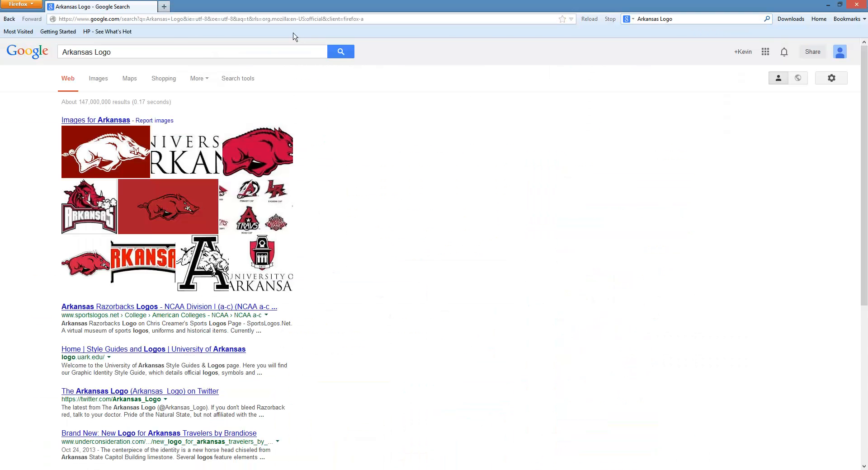
pyautogui.click(98, 78)
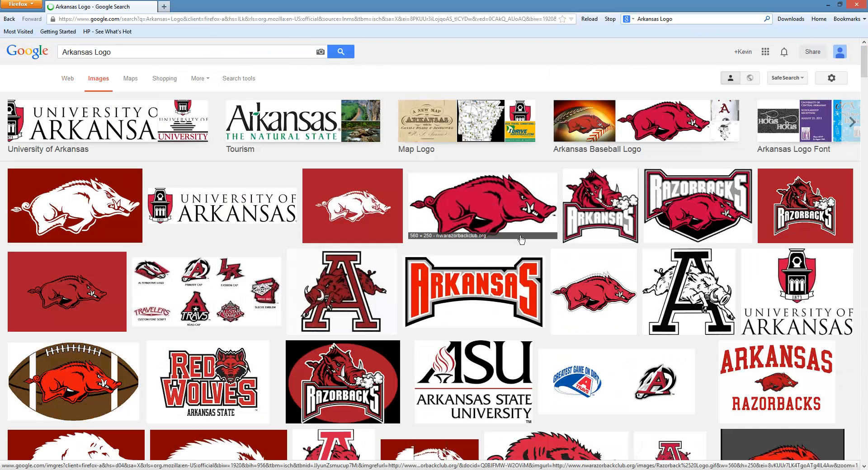
pyautogui.scroll(-2, 522, 239)
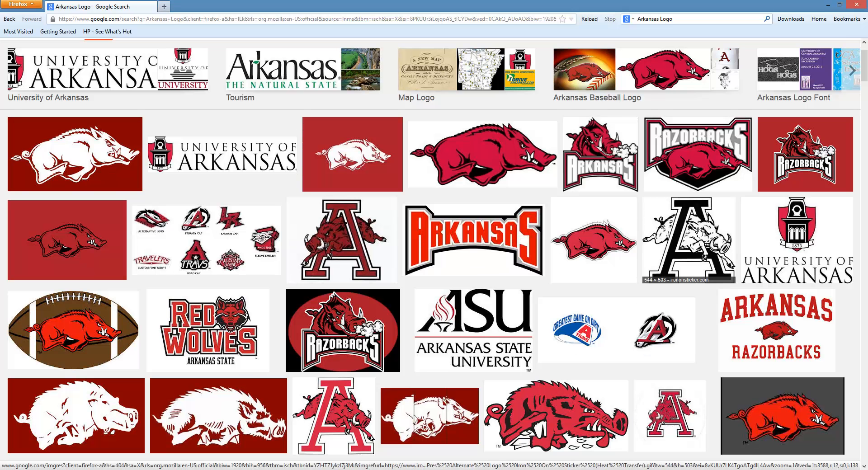
pyautogui.click(703, 264)
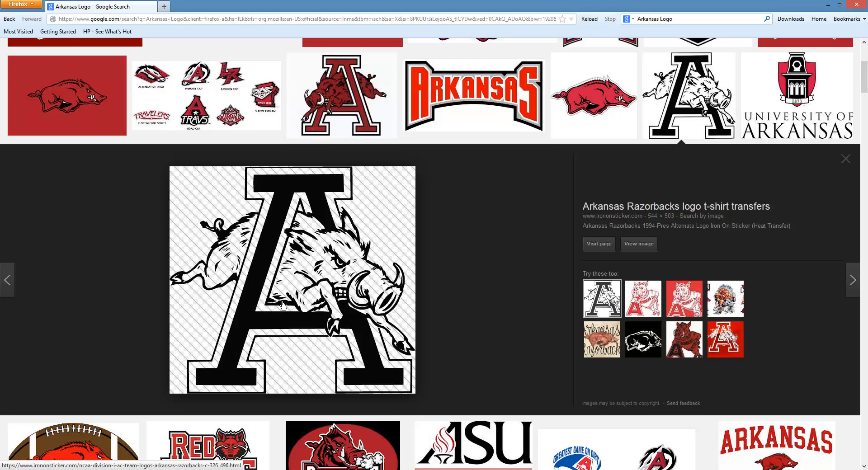
# Copy the razorback A logo image and paste it into the CorelDRAW document as a bitmap.
pyautogui.rightClick(280, 299)
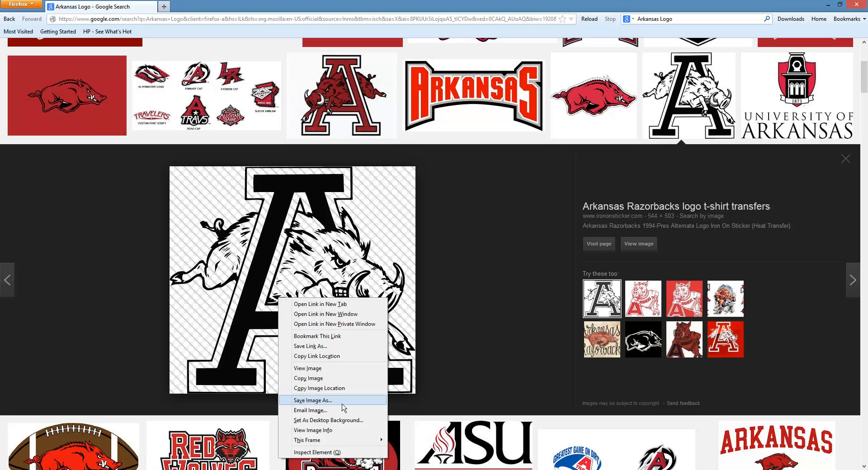
pyautogui.click(467, 342)
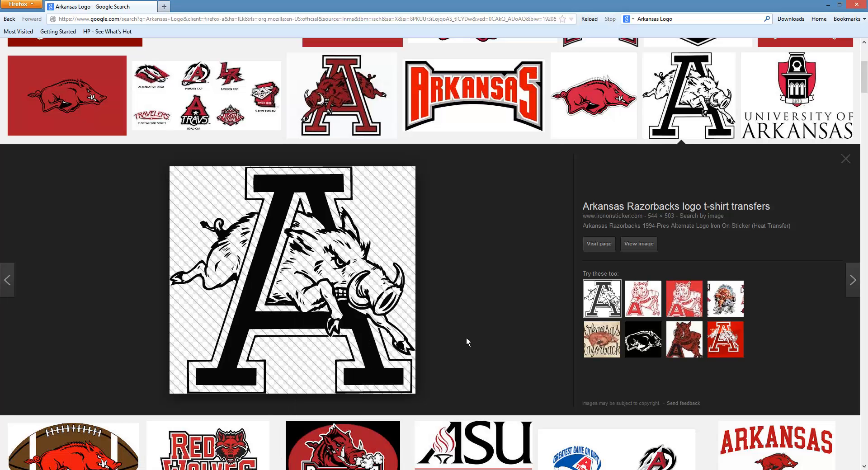
pyautogui.hotkey('alt', 'Tab')
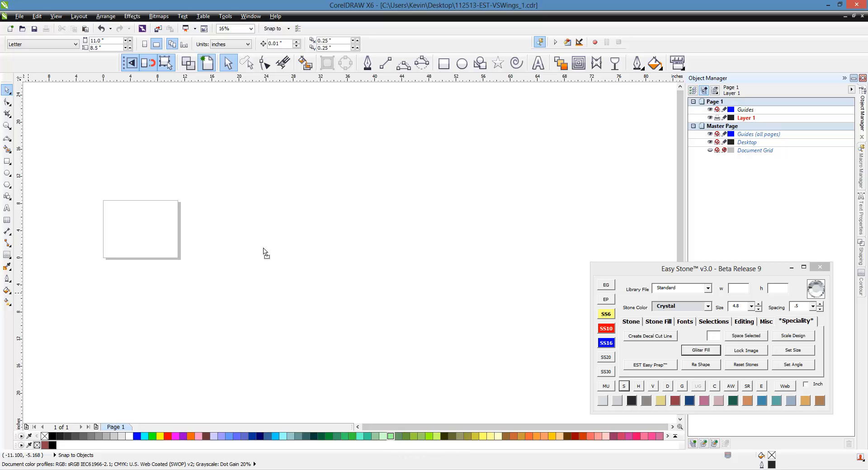
pyautogui.hotkey('ctrl', 'v')
pyautogui.scroll(4, 217, 258)
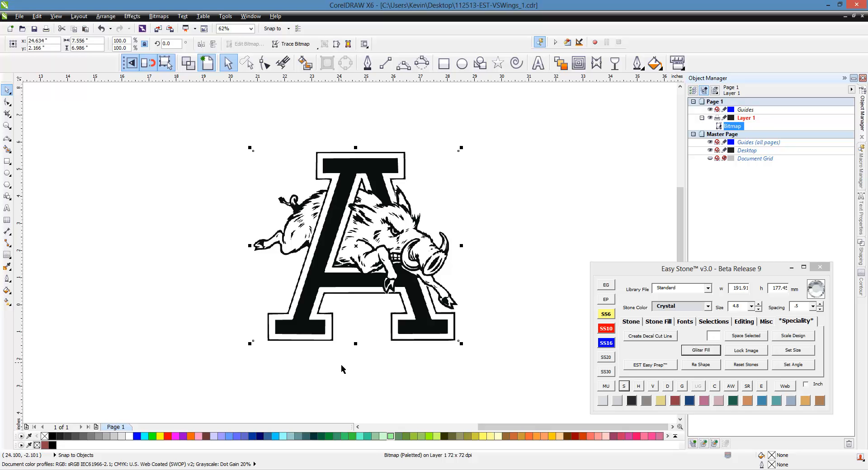
pyautogui.click(702, 273)
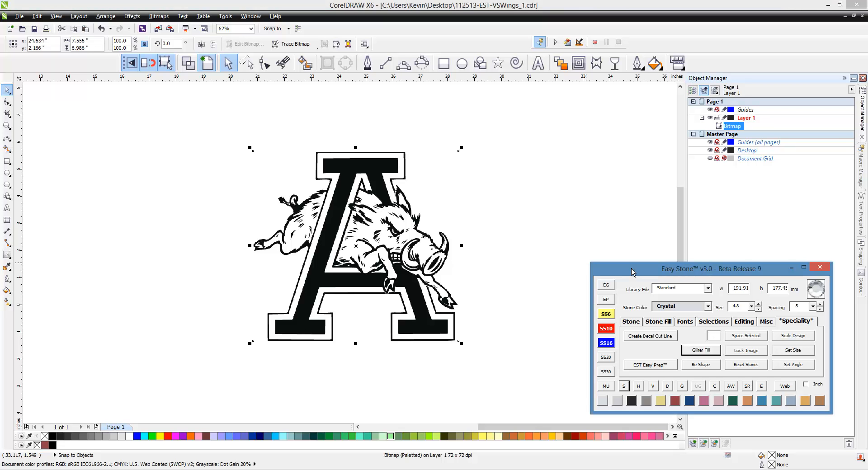
pyautogui.moveTo(632, 278); pyautogui.dragTo(628, 276)
pyautogui.click(494, 240)
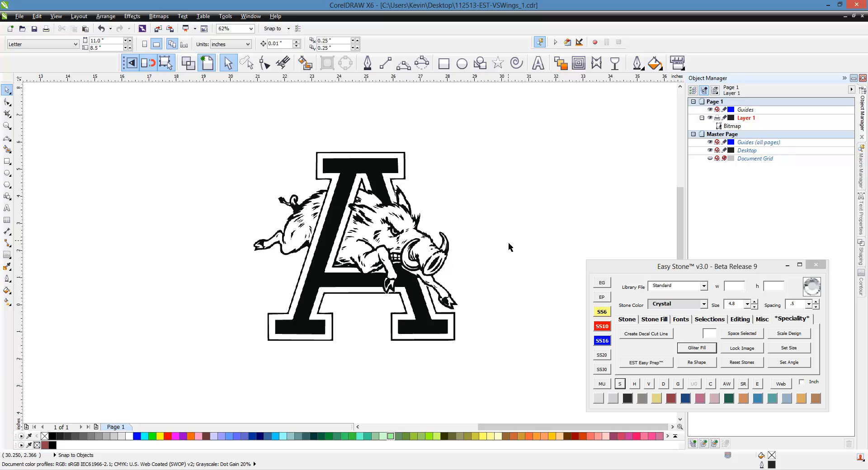
# Resize the logo bitmap with Set Size, using a reference line across its full width and a width of 10 inches.
pyautogui.click(432, 262)
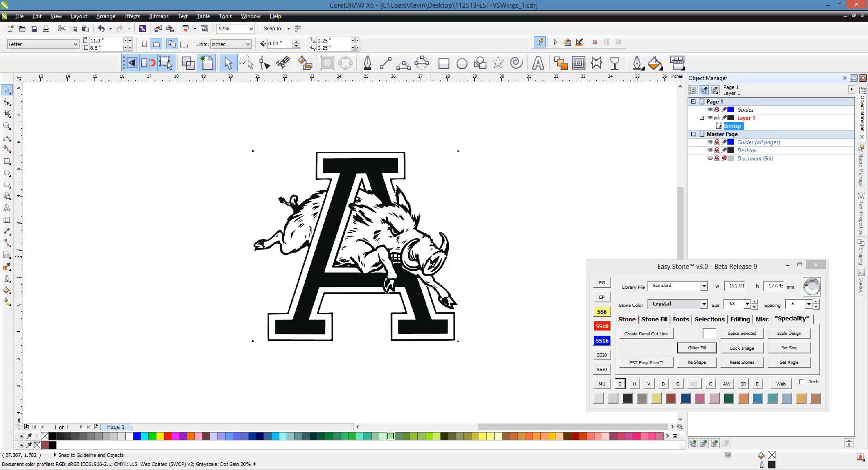
pyautogui.click(799, 322)
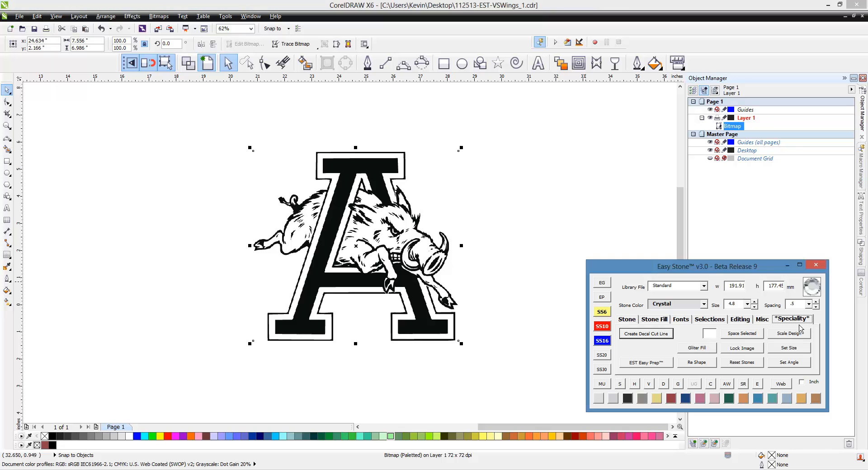
pyautogui.click(793, 352)
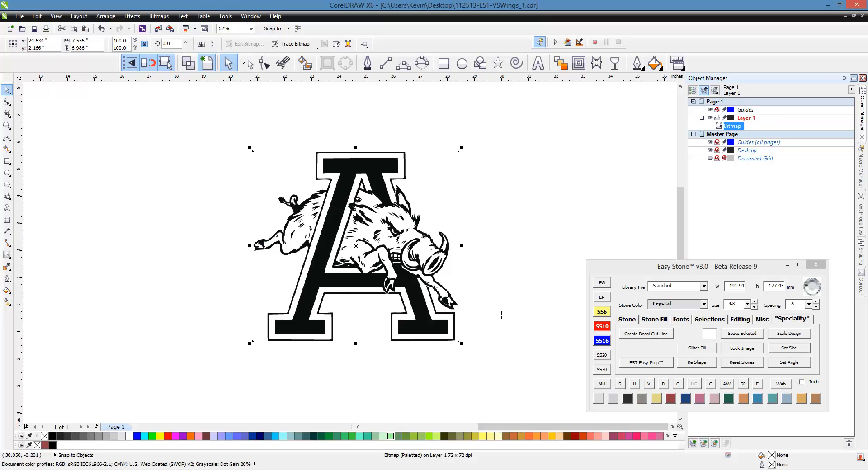
pyautogui.click(463, 308)
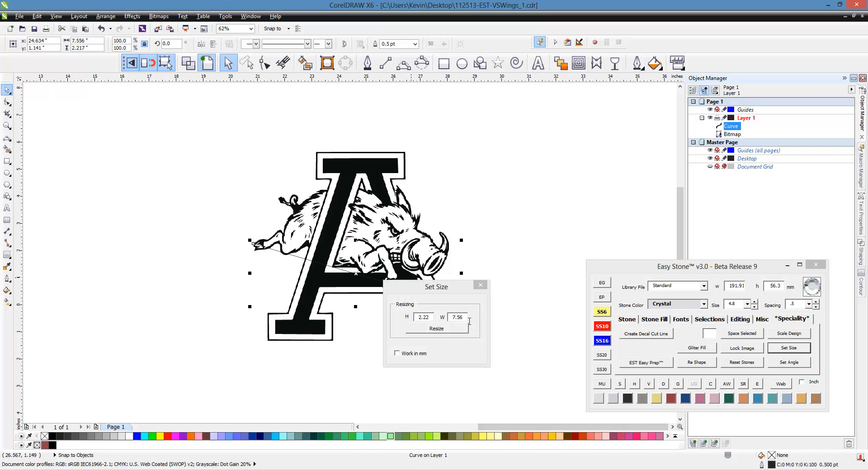
pyautogui.write('10')
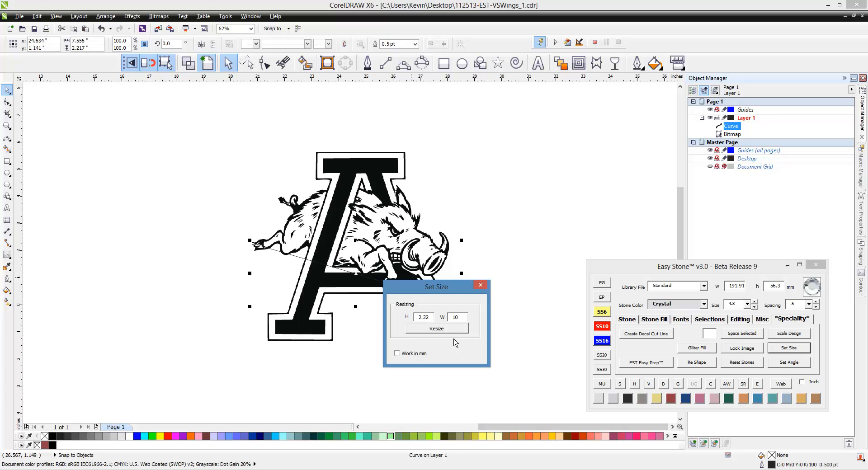
pyautogui.click(454, 330)
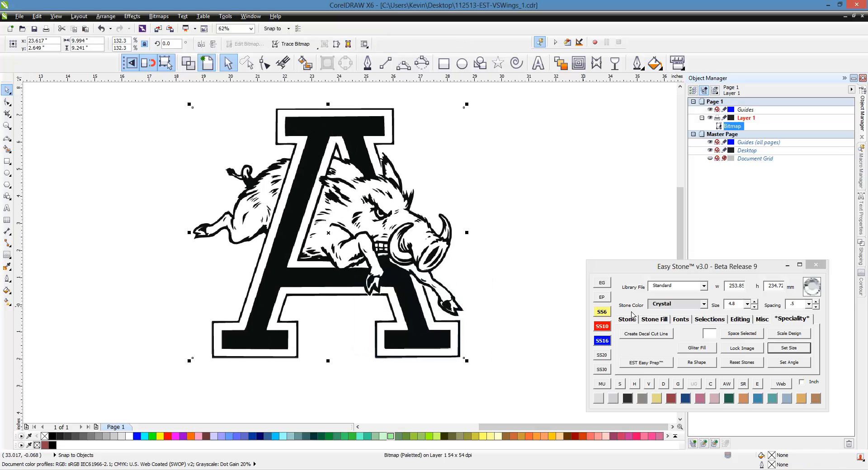
# Set the stone to Lt Siam in size SS10 and drop one at the lower-left corner of the A's right foot.
pyautogui.click(672, 400)
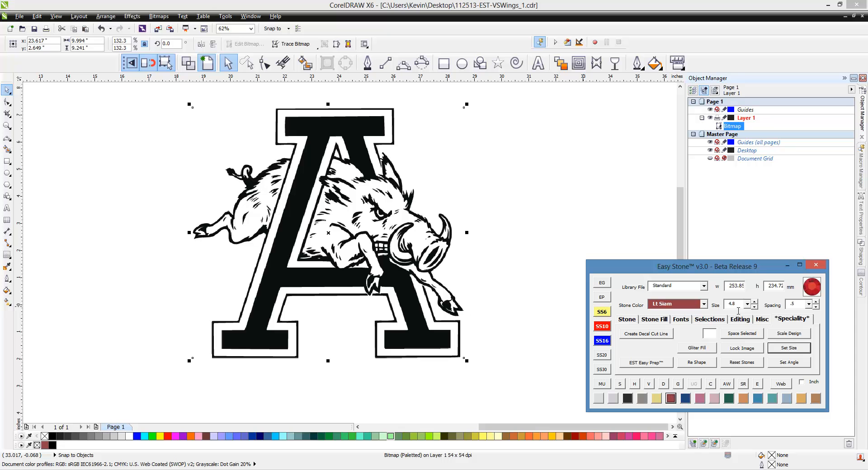
pyautogui.click(605, 329)
pyautogui.click(631, 322)
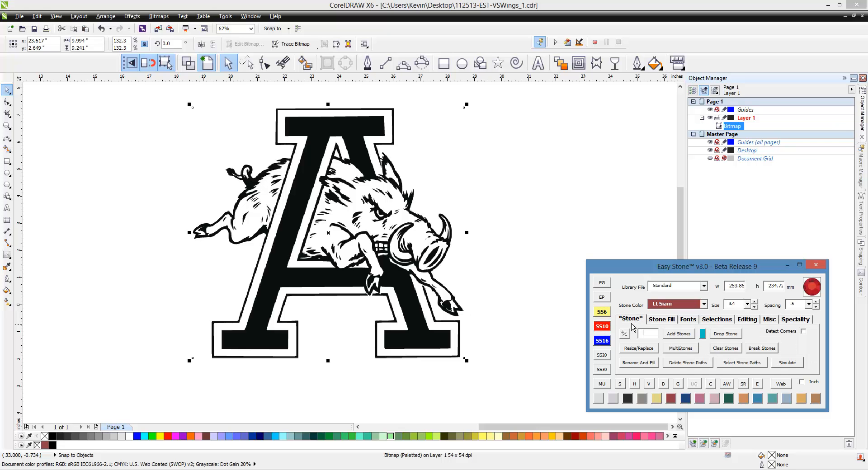
pyautogui.click(725, 333)
pyautogui.click(387, 347)
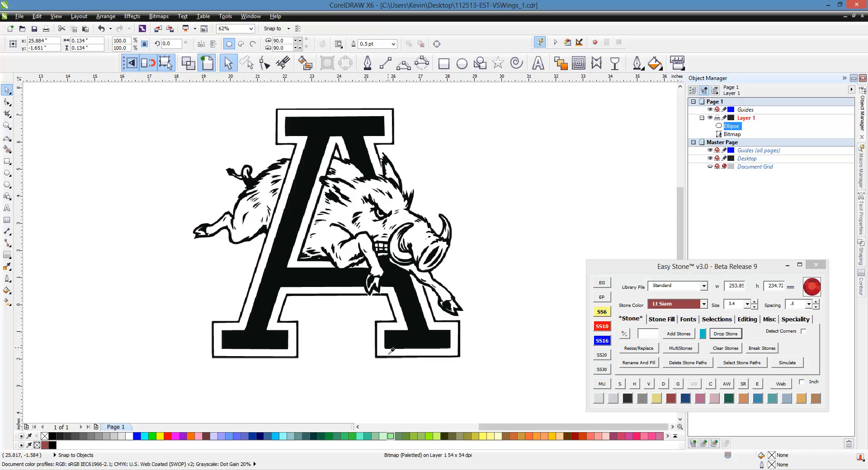
pyautogui.click(369, 378)
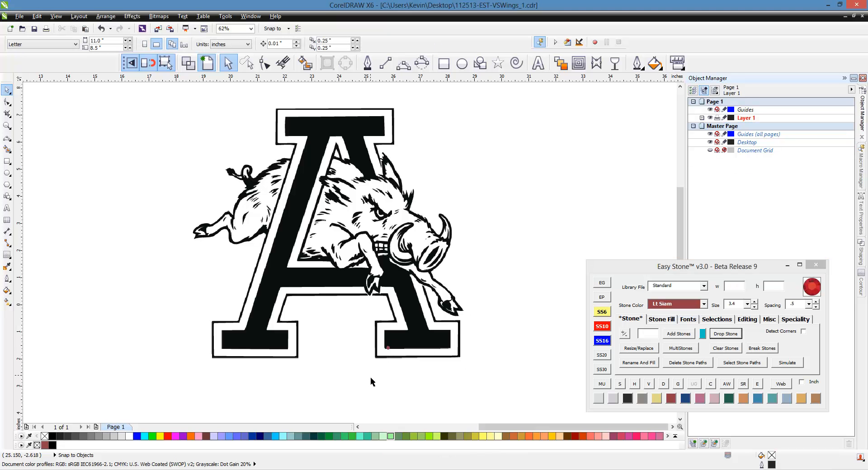
# Move the dropped stone so it fits snugly into the lower-left corner of the black foot bar.
pyautogui.scroll(6, 370, 360)
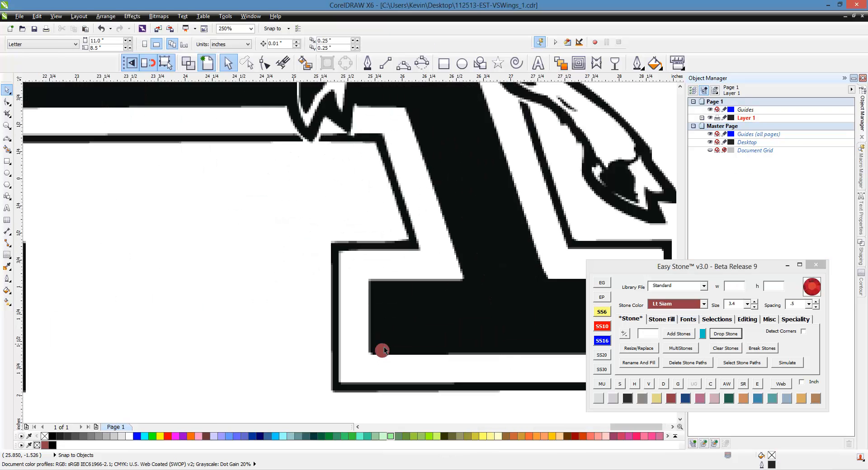
pyautogui.click(385, 357)
pyautogui.moveTo(386, 357); pyautogui.dragTo(366, 348)
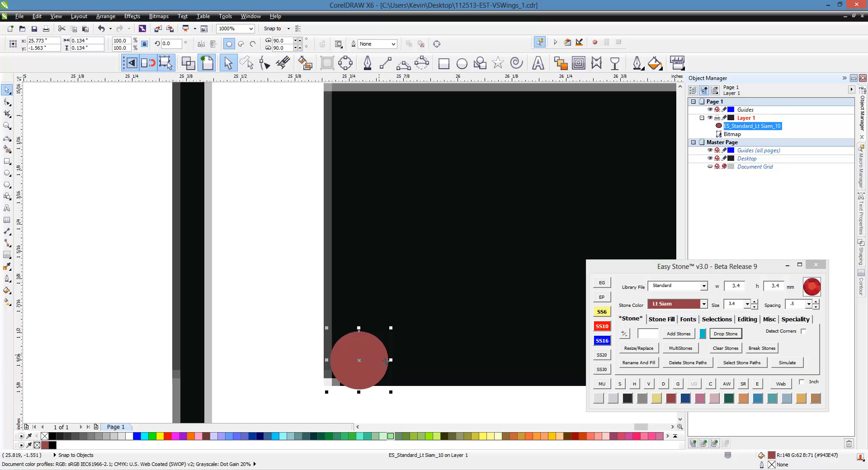
pyautogui.moveTo(385, 360)
pyautogui.mouseDown()
pyautogui.moveTo(385, 352)
pyautogui.moveTo(382, 363)
pyautogui.mouseUp()
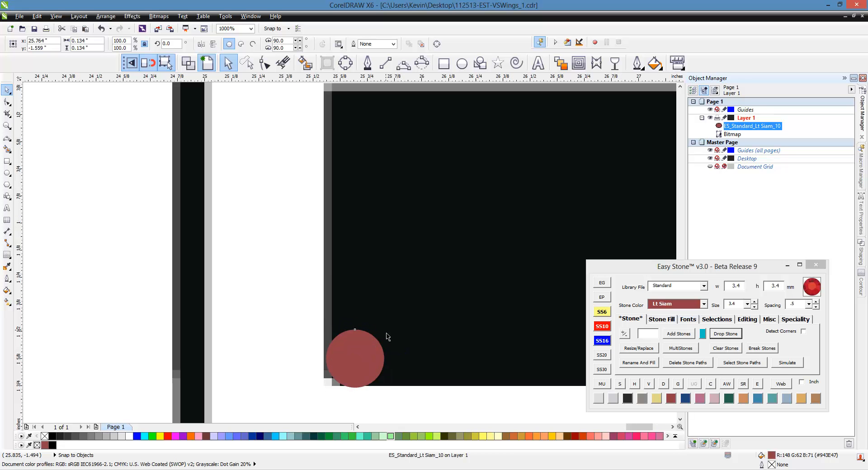
# Stack four more stones upward from the corner stone at a 3.9 offset, up to the foot bar's upper edge.
pyautogui.scroll(-2, 386, 332)
pyautogui.click(661, 319)
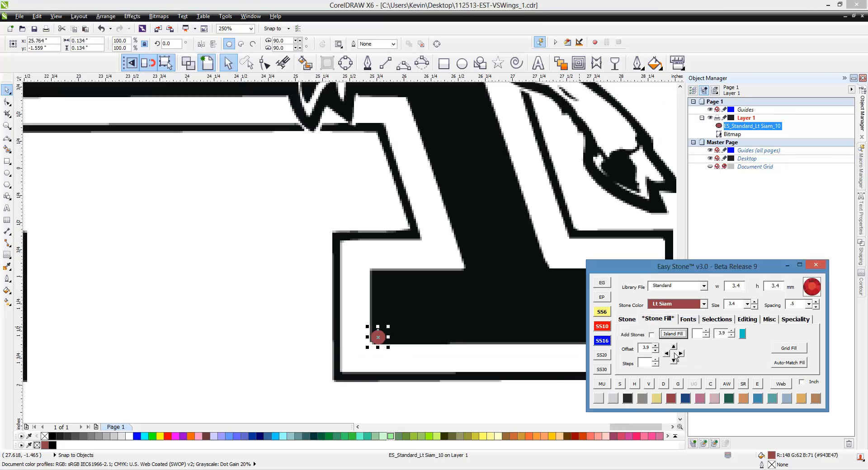
pyautogui.click(674, 348)
pyautogui.click(674, 347)
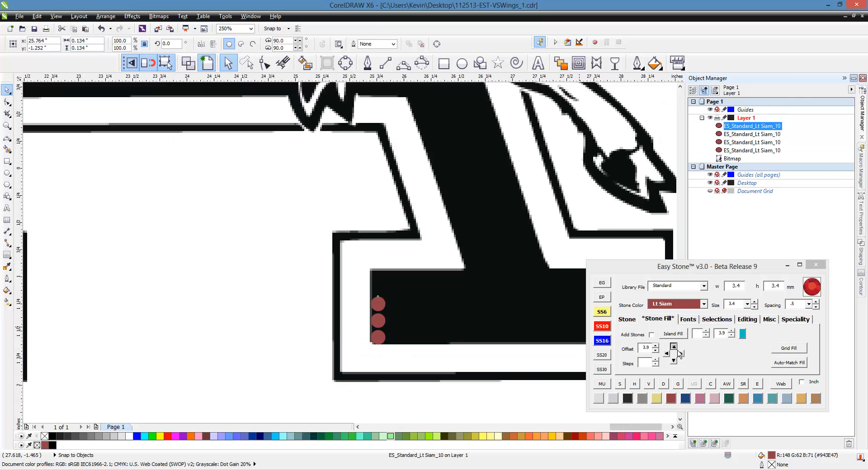
pyautogui.click(674, 347)
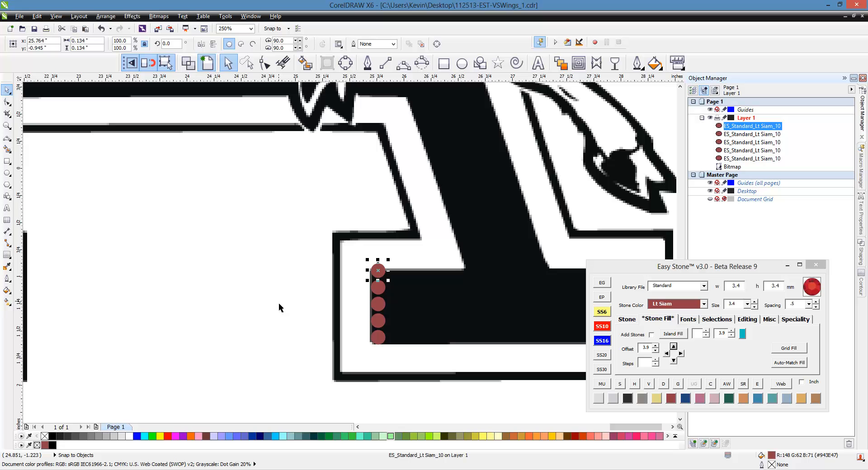
# Lock the logo bitmap in place using Lock Image.
pyautogui.scroll(-1, 382, 239)
pyautogui.click(410, 382)
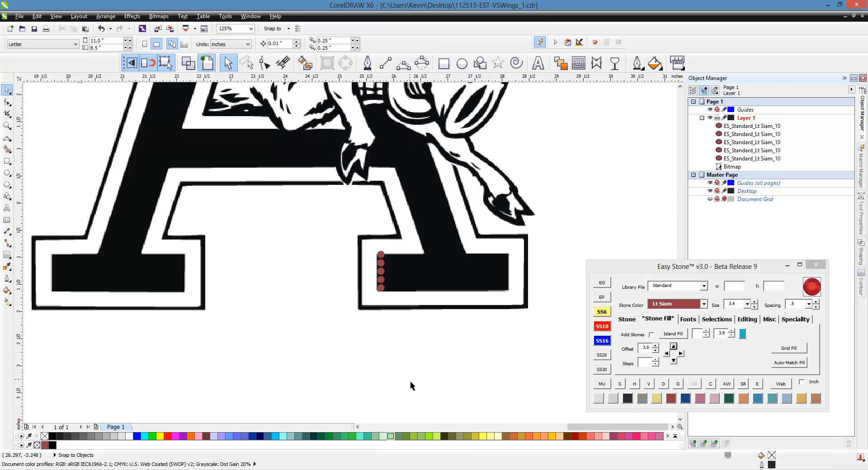
pyautogui.click(443, 256)
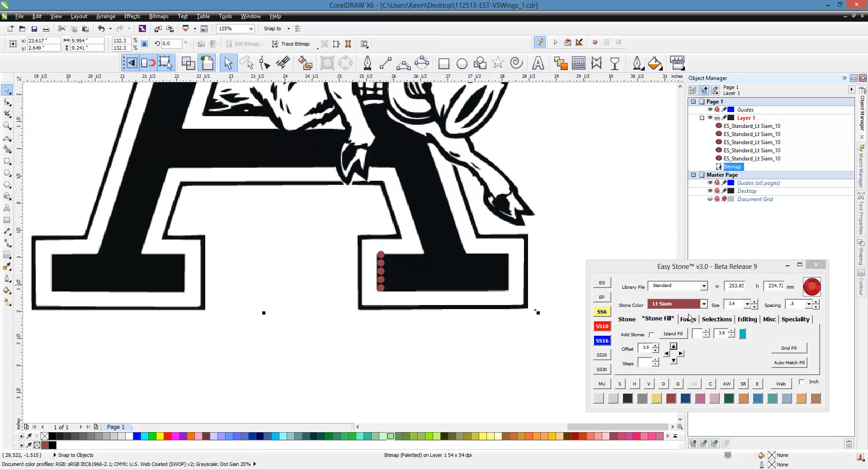
pyautogui.click(796, 321)
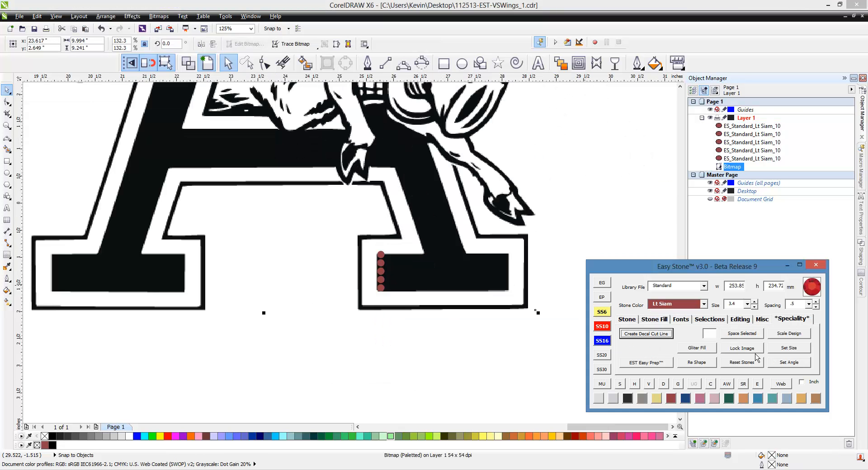
pyautogui.click(742, 348)
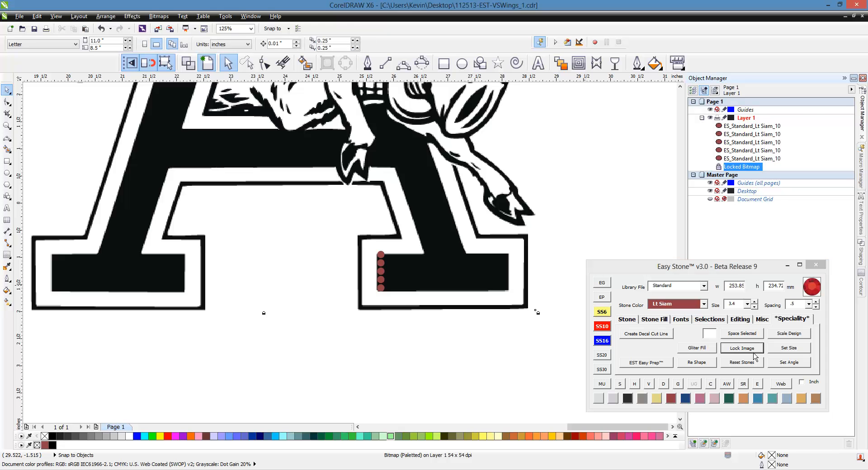
# Repeat the five-stone column three times to the right along the right foot bar at a 3.9 offset.
pyautogui.scroll(1, 362, 292)
pyautogui.moveTo(363, 198); pyautogui.dragTo(420, 310)
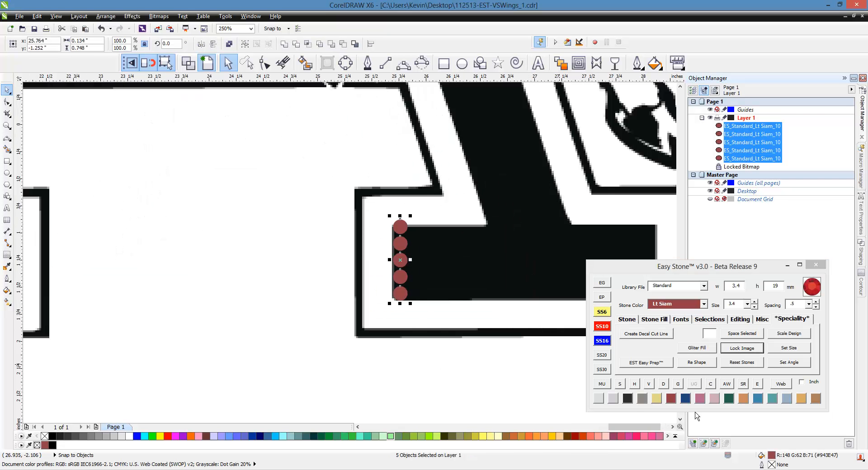
pyautogui.click(655, 324)
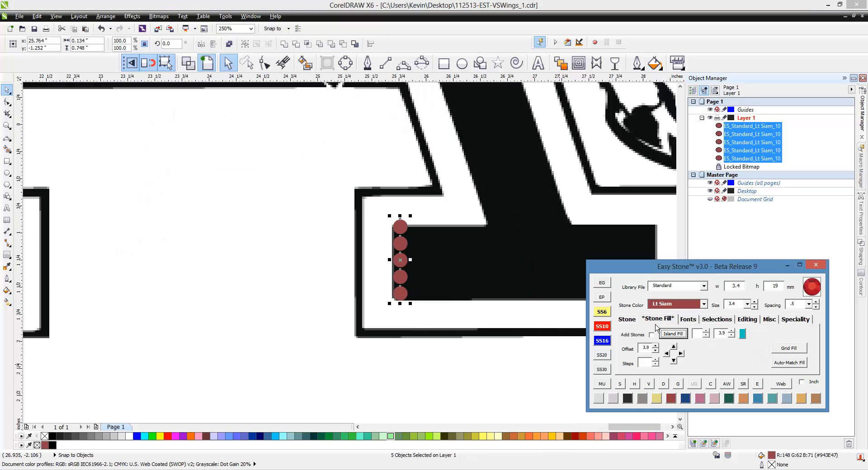
pyautogui.click(681, 353)
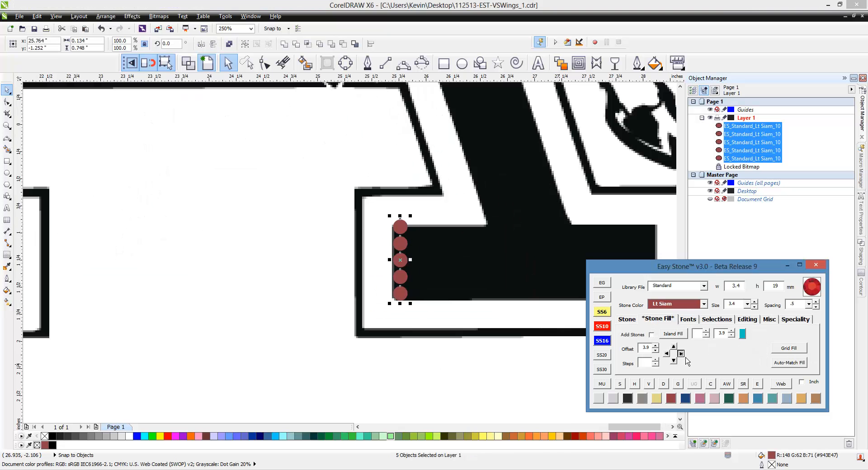
pyautogui.click(681, 353)
pyautogui.click(681, 353)
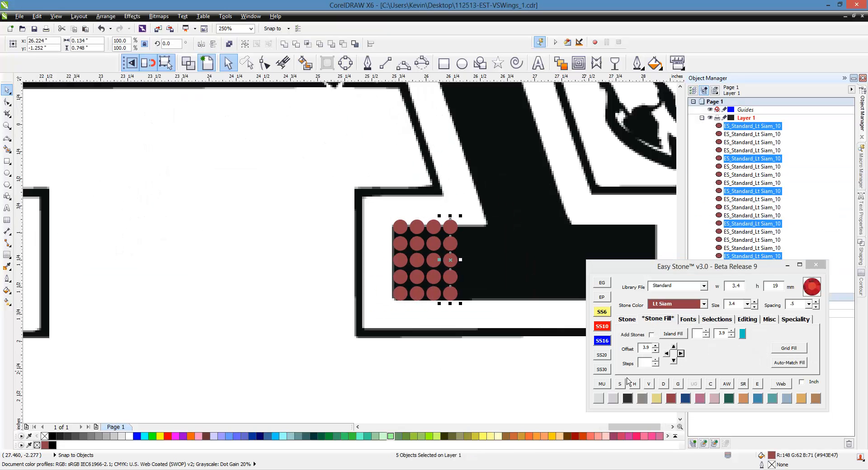
# Repeat the last stone column to the right in 15 steps to fill the rest of the right foot bar.
pyautogui.click(650, 364)
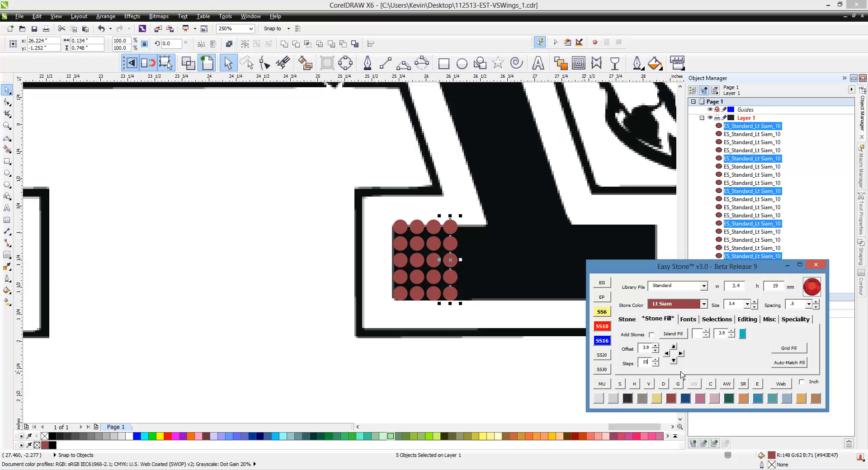
pyautogui.click(681, 353)
pyautogui.click(230, 248)
pyautogui.scroll(-2, 230, 248)
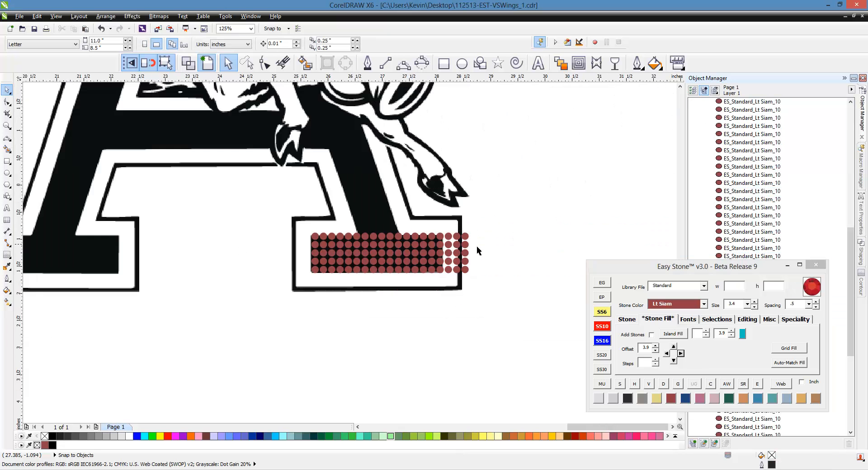
# Delete the stone columns that extend past the right end of the foot bar.
pyautogui.moveTo(505, 211); pyautogui.dragTo(441, 309)
pyautogui.click(447, 314)
pyautogui.scroll(-2, 452, 322)
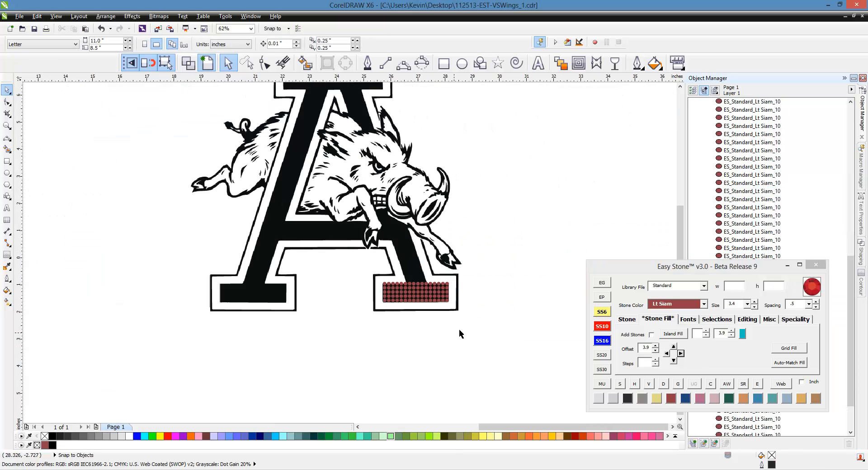
# Copy the foot bar's whole stone block onto the A's top bar and align it with the bar's right end.
pyautogui.moveTo(476, 273); pyautogui.dragTo(360, 324)
pyautogui.scroll(-2, 443, 341)
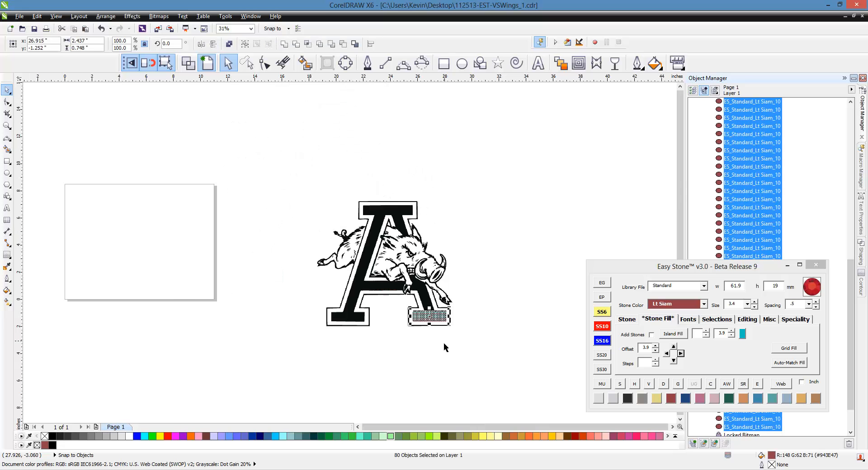
pyautogui.moveTo(443, 318); pyautogui.dragTo(413, 213)
pyautogui.scroll(6, 414, 213)
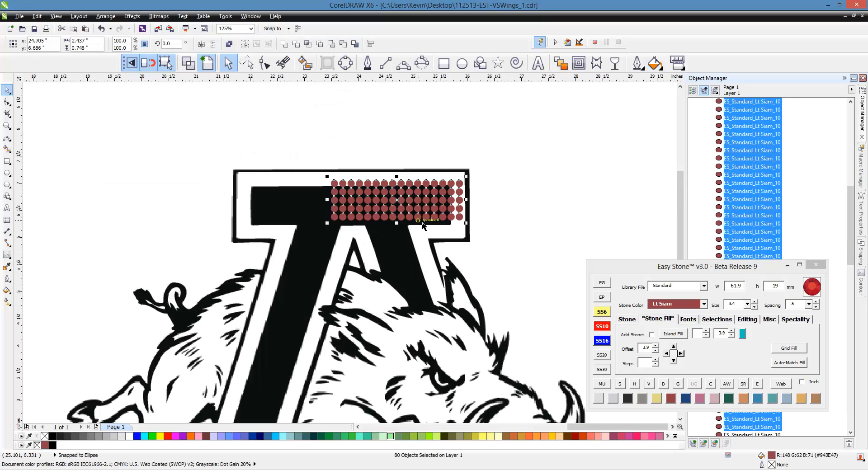
pyautogui.moveTo(473, 217); pyautogui.dragTo(455, 230)
pyautogui.click(559, 208)
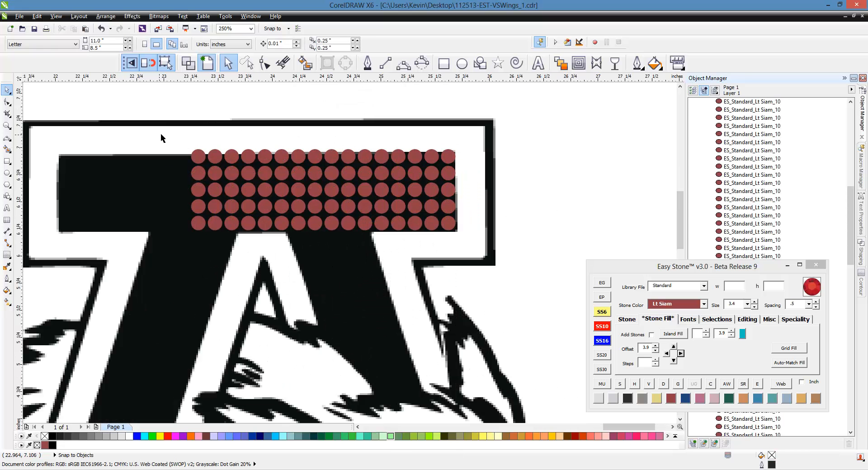
# Extend the top bar's stones to its left end by repeating the seven leftmost columns, plus one more column, at a 3.9 offset.
pyautogui.moveTo(161, 134); pyautogui.dragTo(316, 246)
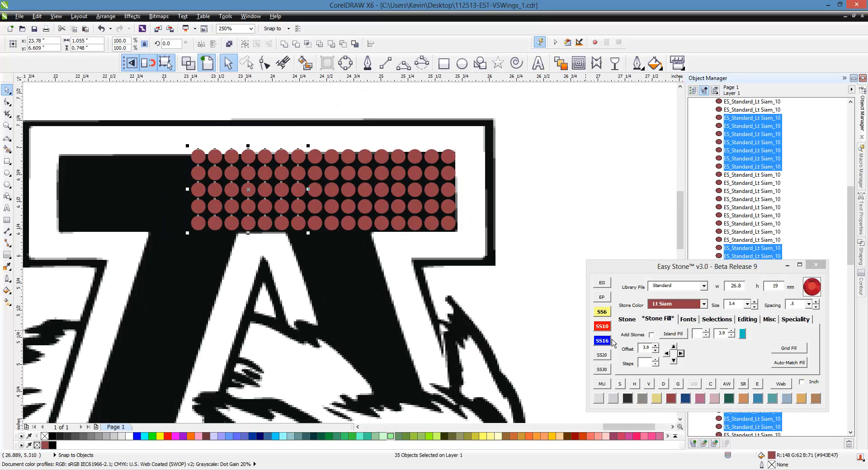
pyautogui.click(666, 353)
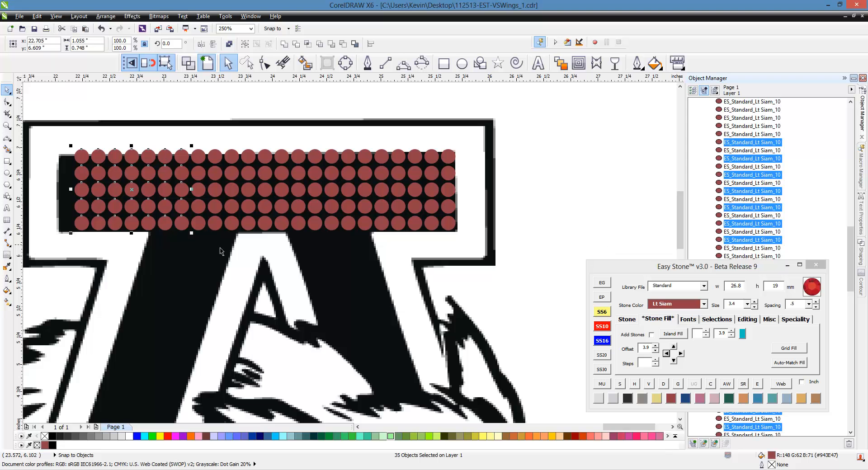
pyautogui.moveTo(52, 132); pyautogui.dragTo(96, 238)
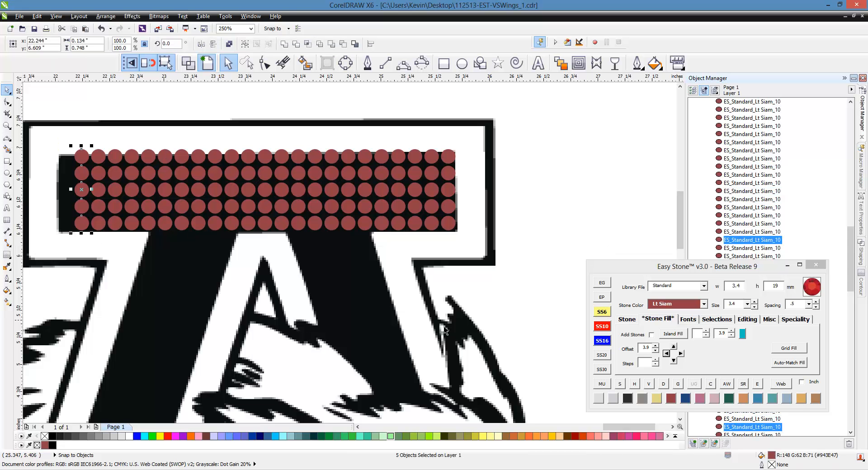
pyautogui.click(667, 354)
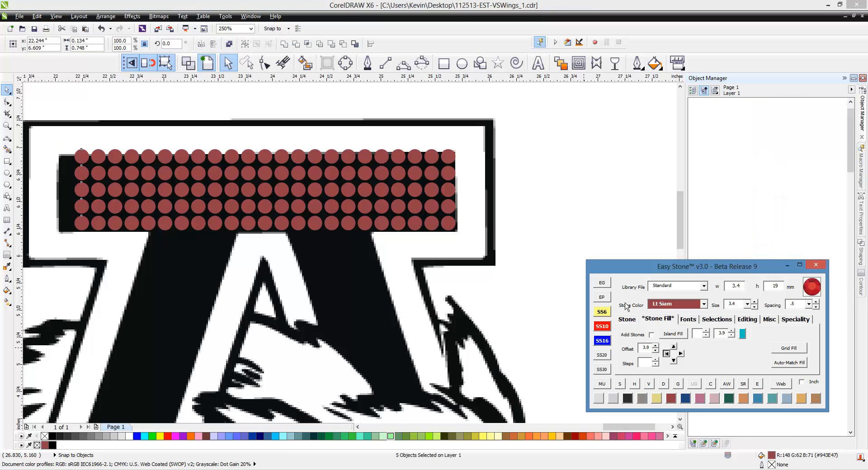
pyautogui.click(591, 191)
pyautogui.press('F4')
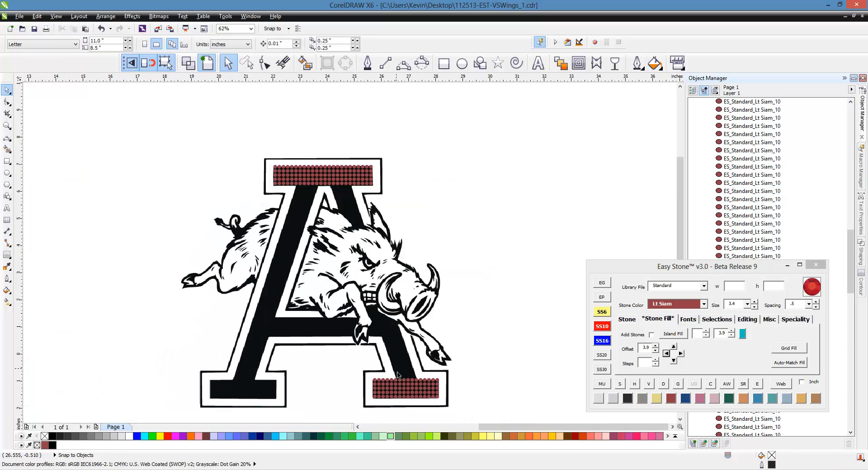
# Add a diagonal line of stones along the right leg's outer edge, between a top-bar stone and the matching foot-bar stone.
pyautogui.scroll(2, 352, 196)
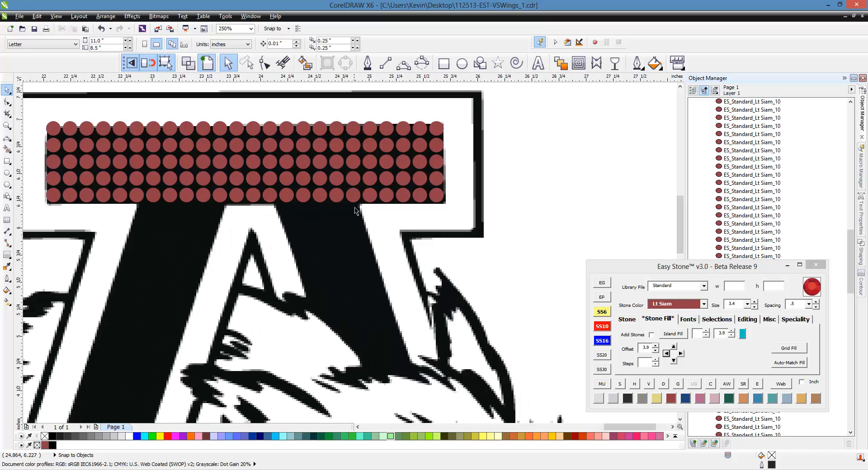
pyautogui.click(349, 194)
pyautogui.scroll(-4, 314, 180)
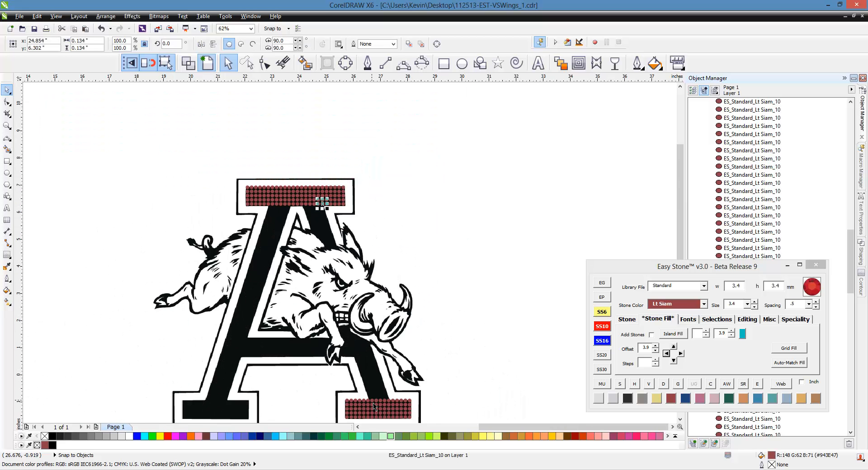
pyautogui.scroll(4, 377, 405)
pyautogui.keyDown('shift'); pyautogui.click(409, 397); pyautogui.keyUp('shift')
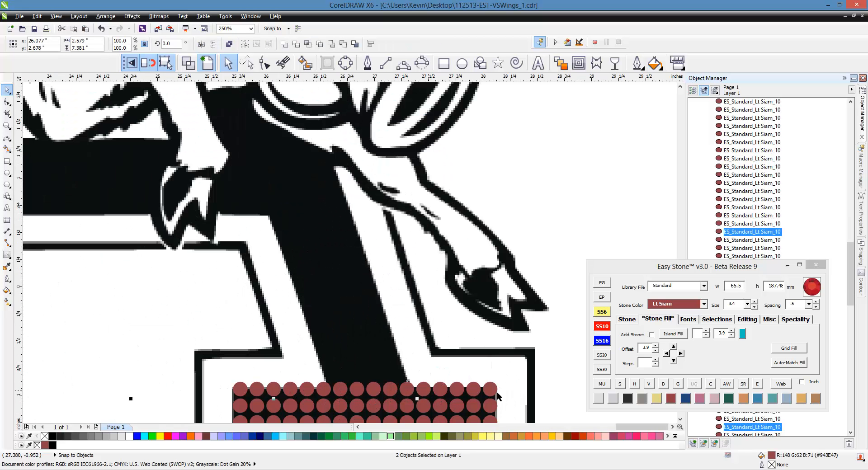
pyautogui.click(633, 322)
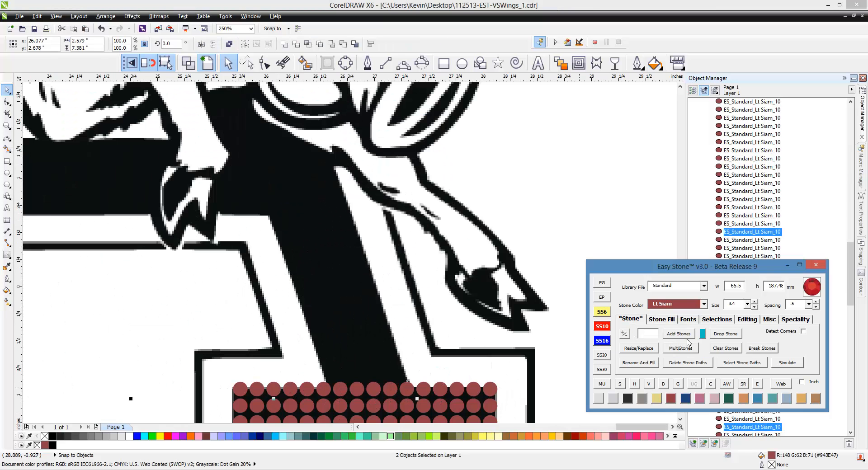
pyautogui.click(686, 337)
pyautogui.click(542, 329)
pyautogui.scroll(-1, 422, 259)
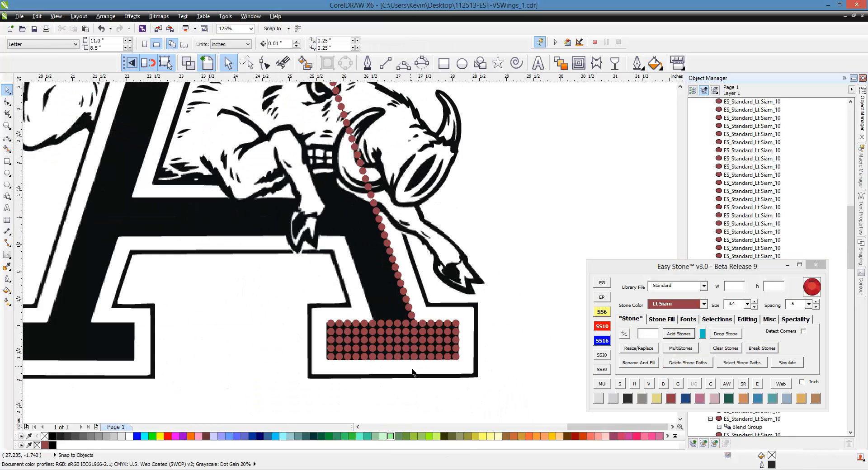
# Copy the diagonal stone line leftward across the right leg, aligning each line with the next column of the foot bar.
pyautogui.scroll(2, 414, 372)
pyautogui.click(394, 218)
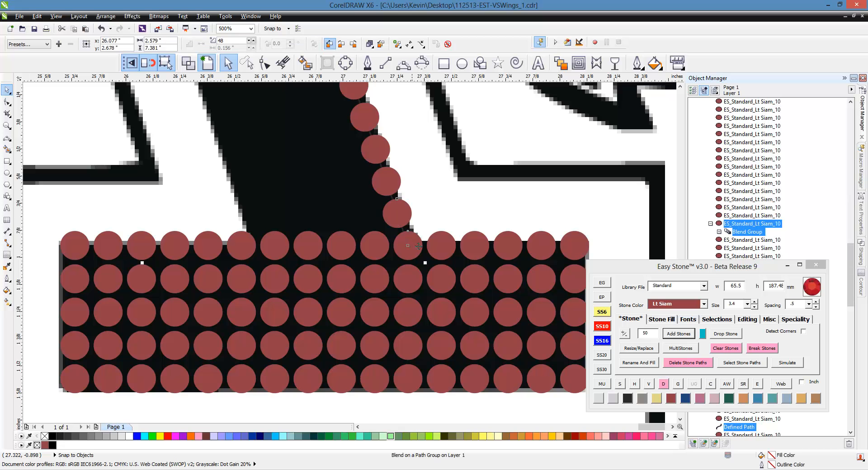
pyautogui.moveTo(408, 245); pyautogui.dragTo(282, 250)
pyautogui.press('space')
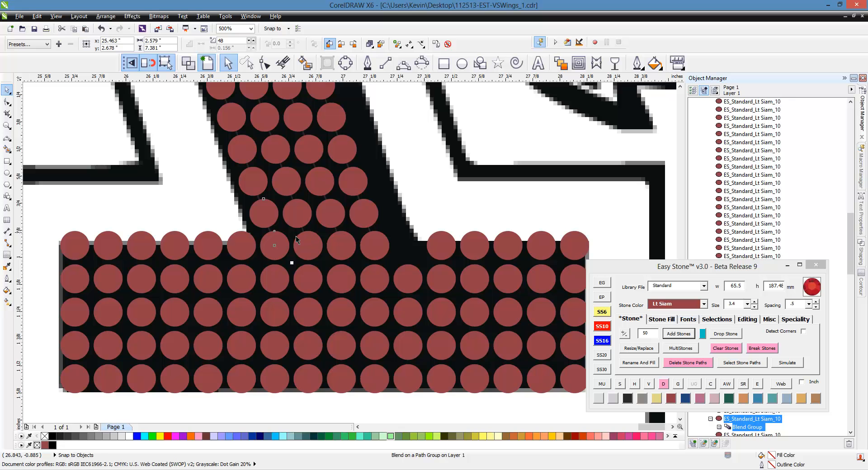
# Undo the last move of the outer stone line and place a copy of it along the leg's inner edge instead.
pyautogui.hotkey('ctrl', 'z')
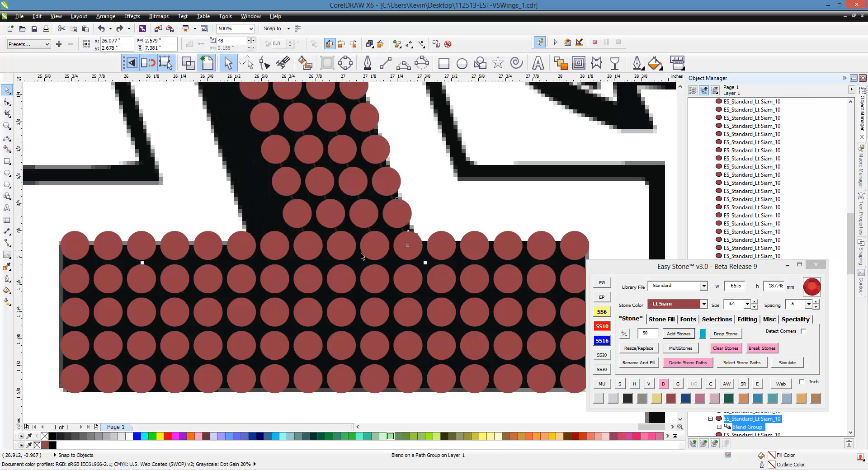
pyautogui.moveTo(408, 247); pyautogui.dragTo(277, 248)
pyautogui.scroll(-2, 368, 232)
pyautogui.scroll(-4, 430, 321)
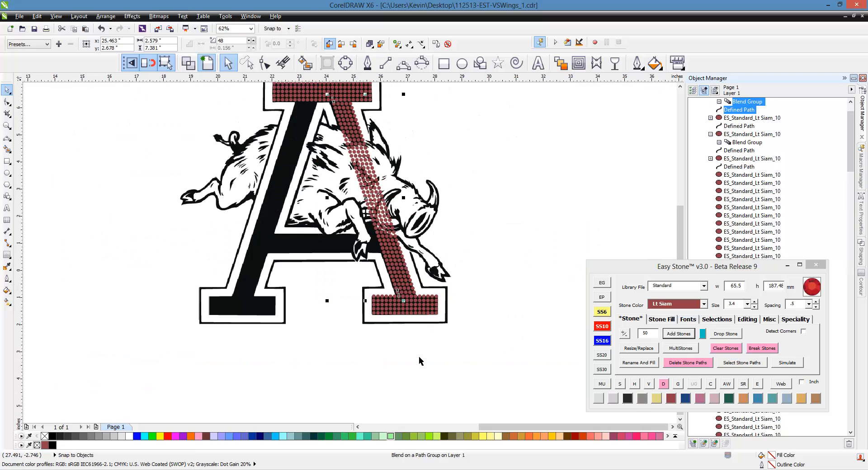
pyautogui.click(419, 357)
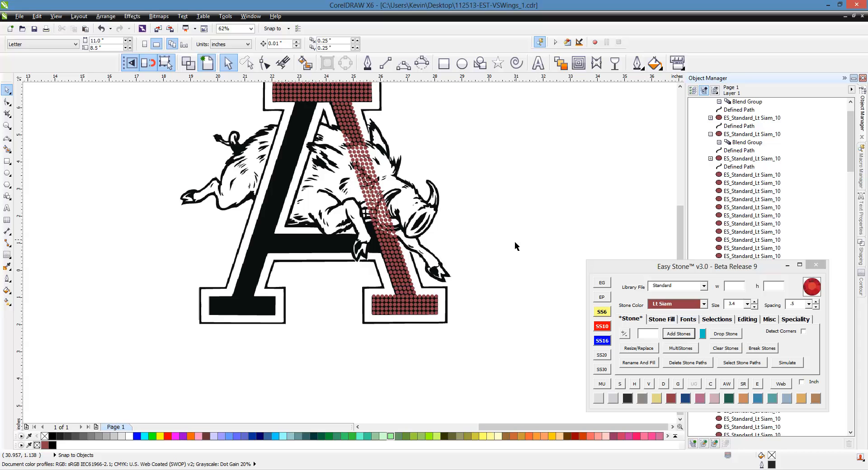
# Select the stones of the right leg and its bars and delete their stone paths.
pyautogui.scroll(-2, 515, 244)
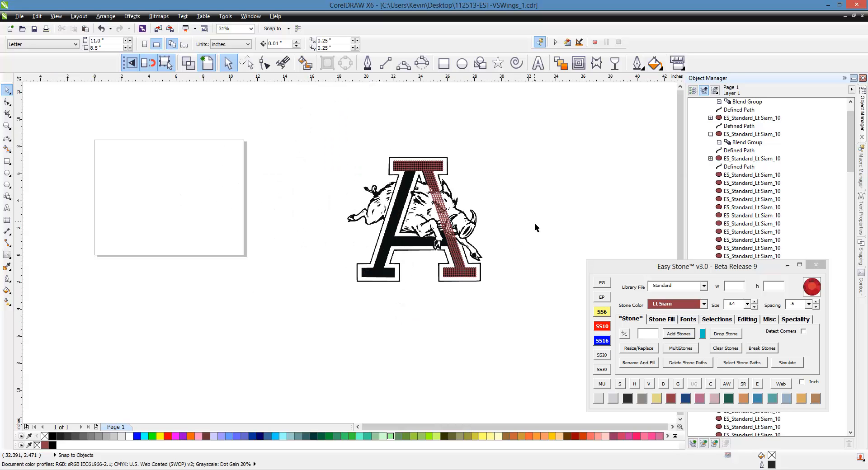
pyautogui.moveTo(543, 127); pyautogui.dragTo(409, 299)
pyautogui.click(687, 363)
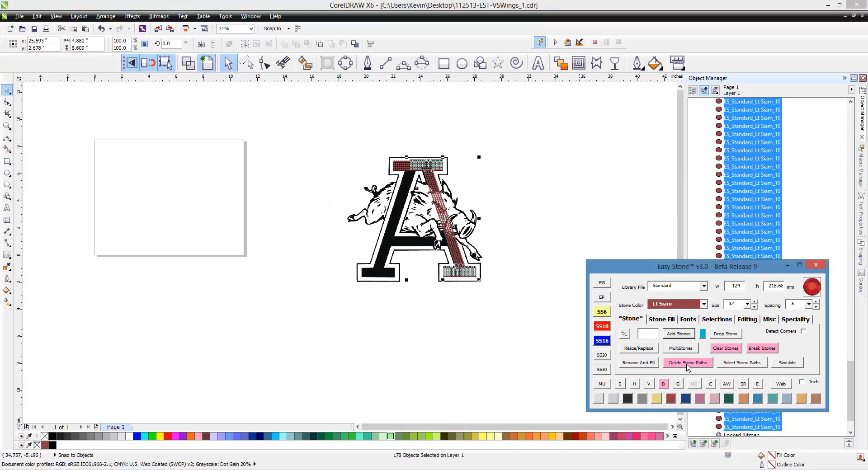
# Copy the right leg's stones with the foot block and adjoining top-bar stones to the left of the logo and mirror the copy horizontally.
pyautogui.moveTo(522, 121); pyautogui.dragTo(409, 295)
pyautogui.moveTo(453, 256); pyautogui.dragTo(296, 259)
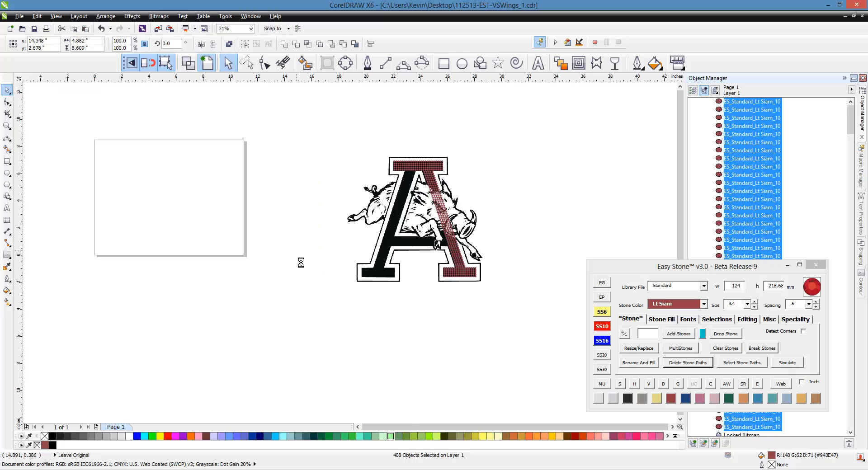
pyautogui.click(201, 44)
pyautogui.scroll(1, 374, 180)
pyautogui.scroll(1, 373, 183)
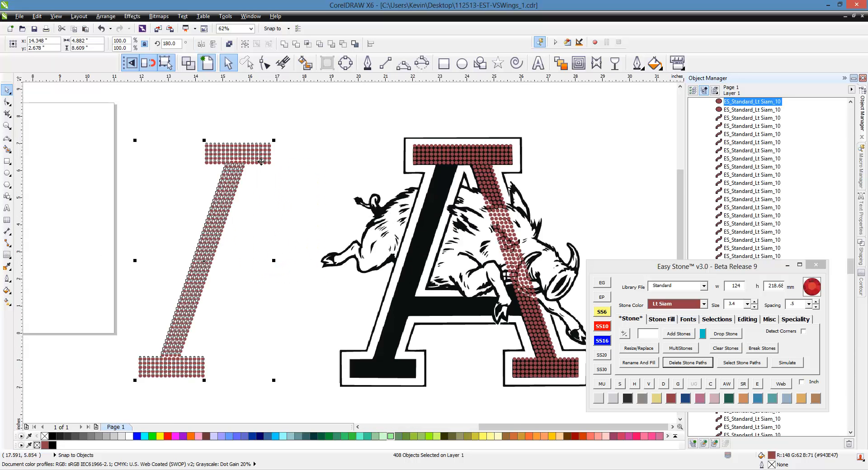
# Move the mirrored stones over the A's left leg, aligning them with the left ends of the top and foot bars.
pyautogui.scroll(1, 234, 136)
pyautogui.moveTo(182, 149); pyautogui.dragTo(596, 147)
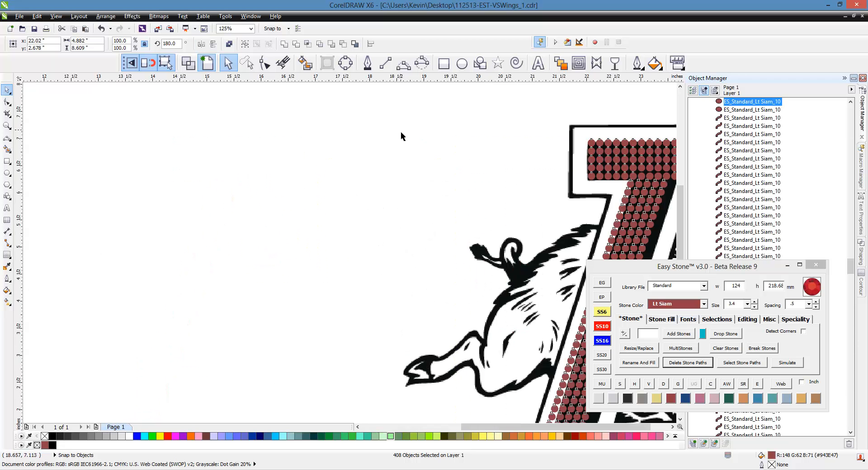
pyautogui.scroll(-1, 401, 132)
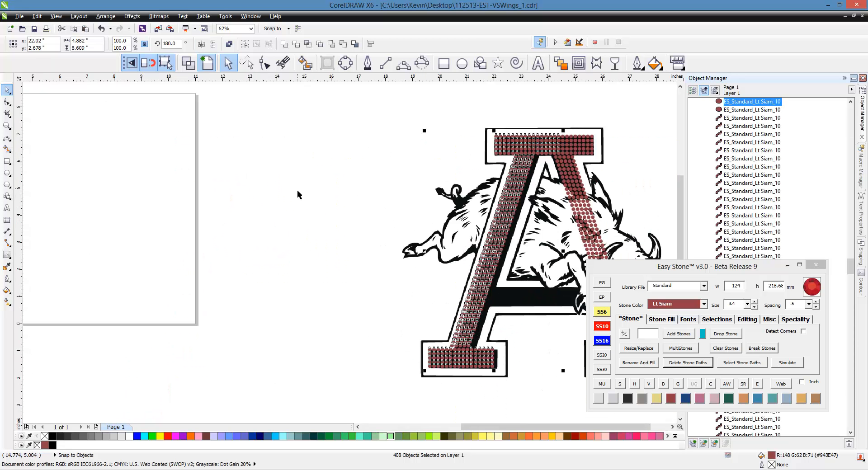
pyautogui.scroll(4, 446, 189)
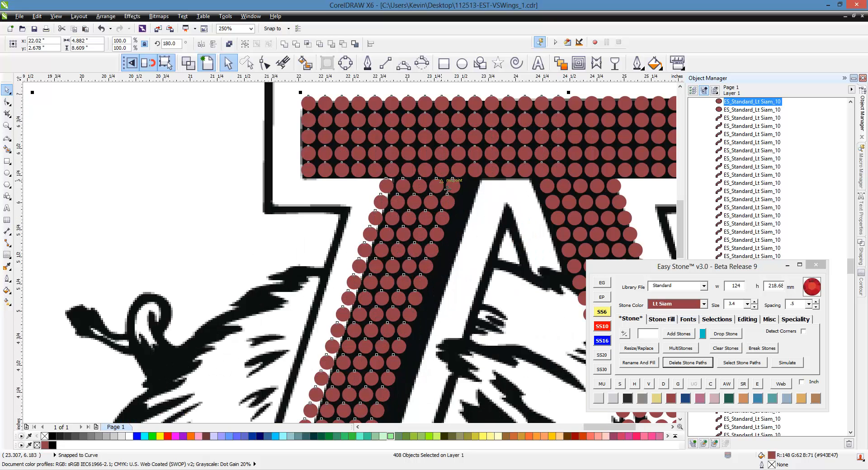
pyautogui.scroll(-4, 447, 189)
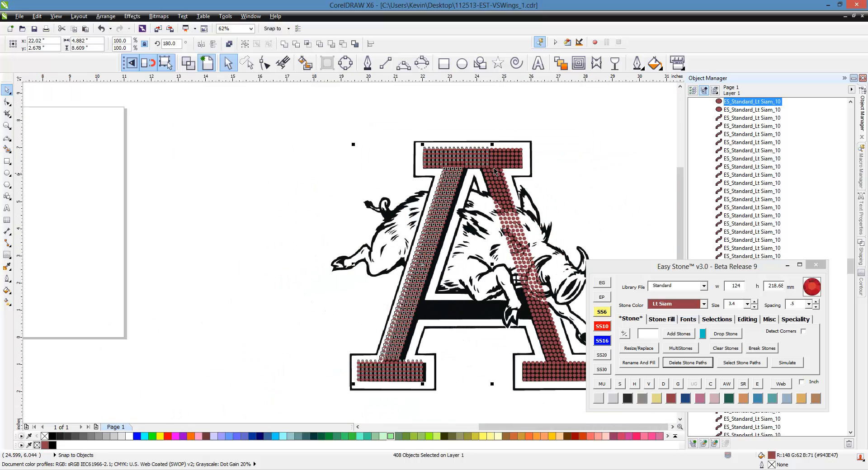
# Shift the mirrored stones slightly right so that they sit centred within the black left leg and left foot bar.
pyautogui.scroll(6, 440, 179)
pyautogui.moveTo(440, 180); pyautogui.dragTo(470, 172)
pyautogui.scroll(-6, 420, 160)
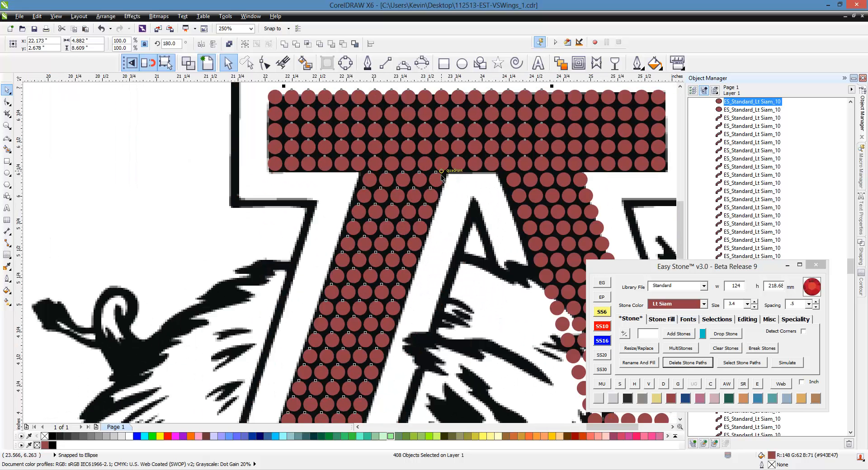
pyautogui.click(331, 195)
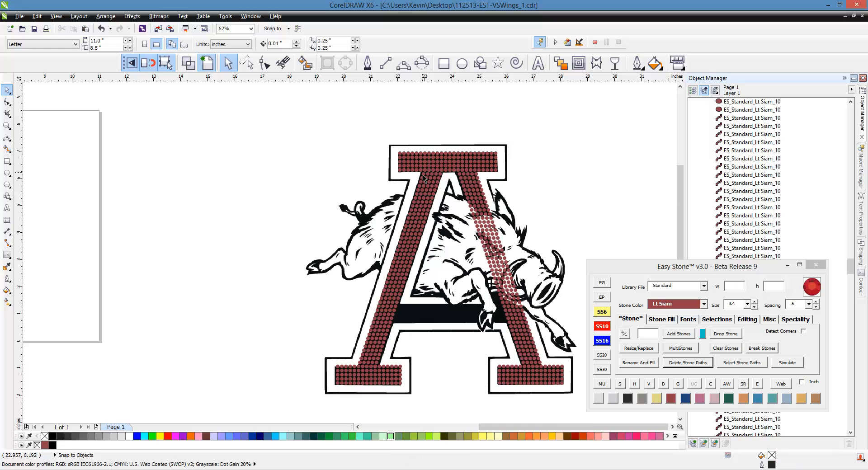
# Delete the leftmost column of five stones from the A's top bar.
pyautogui.scroll(2, 450, 178)
pyautogui.scroll(2, 521, 160)
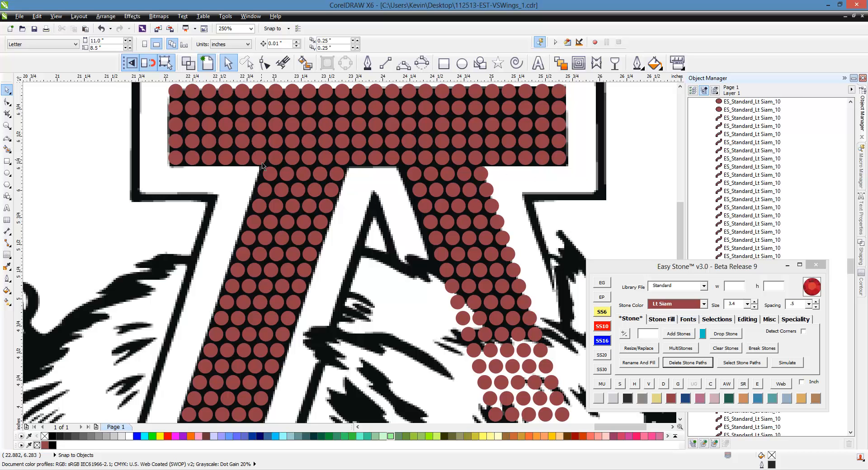
pyautogui.scroll(-1, 227, 179)
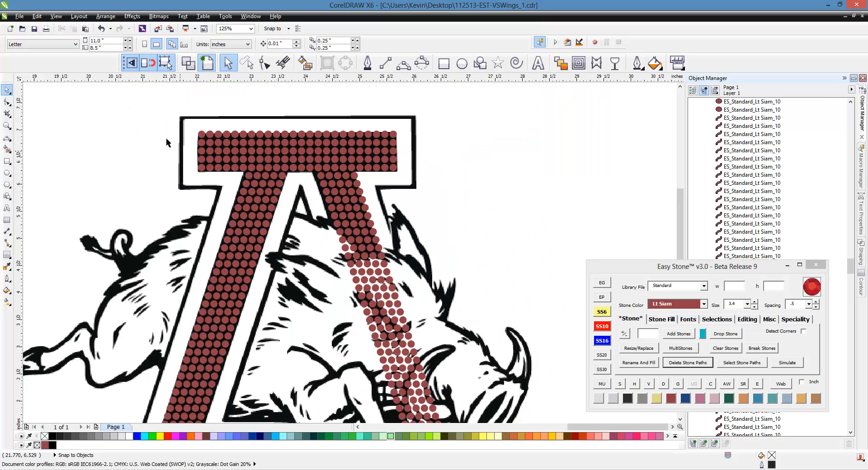
pyautogui.moveTo(161, 112); pyautogui.dragTo(208, 182)
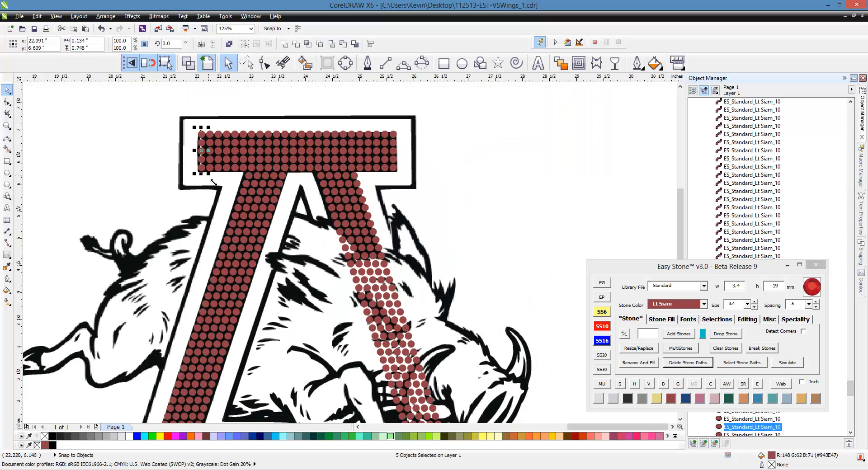
pyautogui.press('Delete')
pyautogui.scroll(-2, 305, 147)
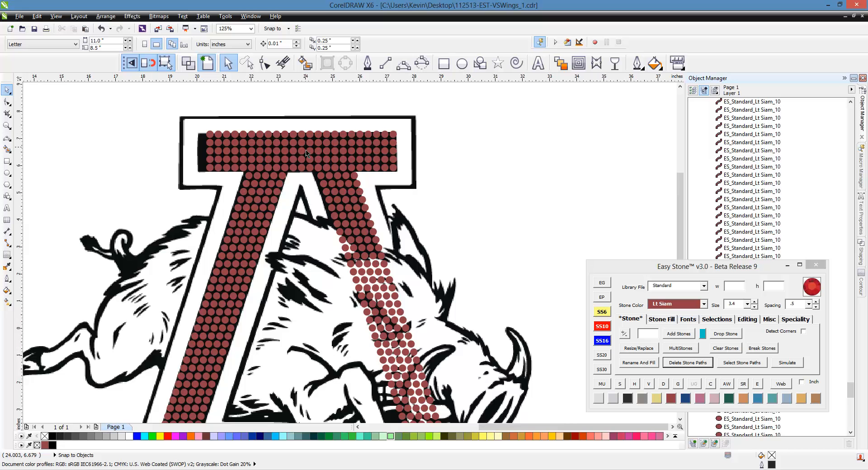
# Add a row of stones between the two legs' inner edge stones along the top edge of the A's black crossbar.
pyautogui.scroll(2, 276, 233)
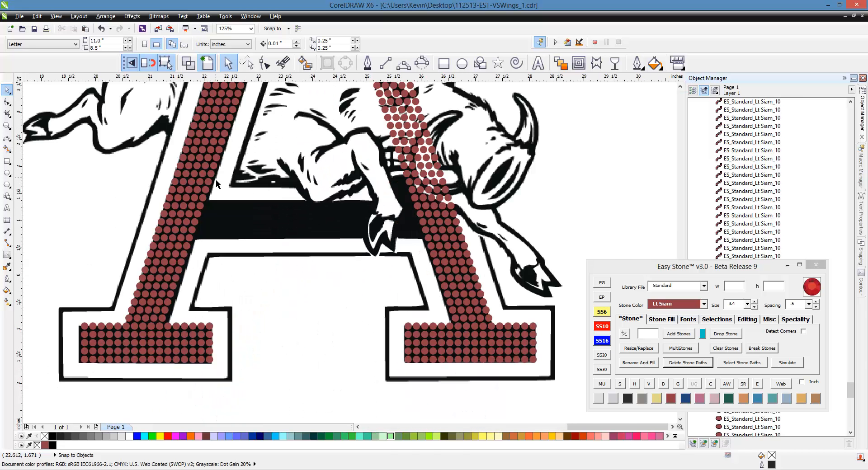
pyautogui.scroll(2, 232, 199)
pyautogui.click(174, 195)
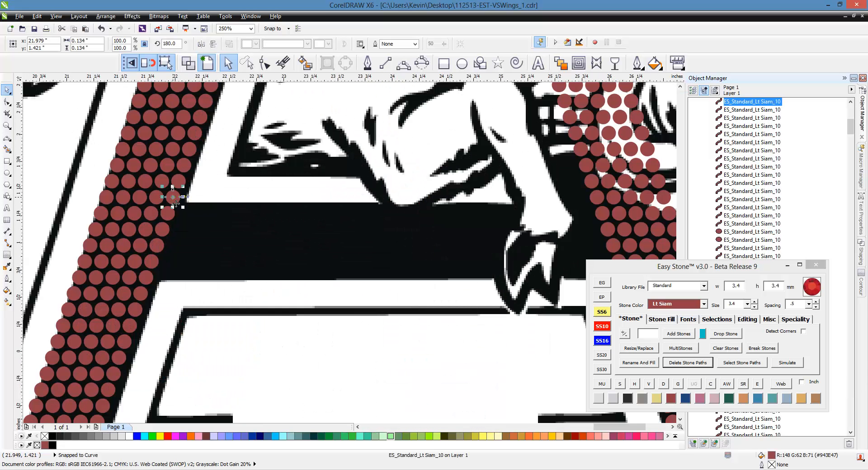
pyautogui.scroll(-2, 229, 204)
pyautogui.scroll(1, 229, 204)
pyautogui.keyDown('shift'); pyautogui.click(454, 208); pyautogui.keyUp('shift')
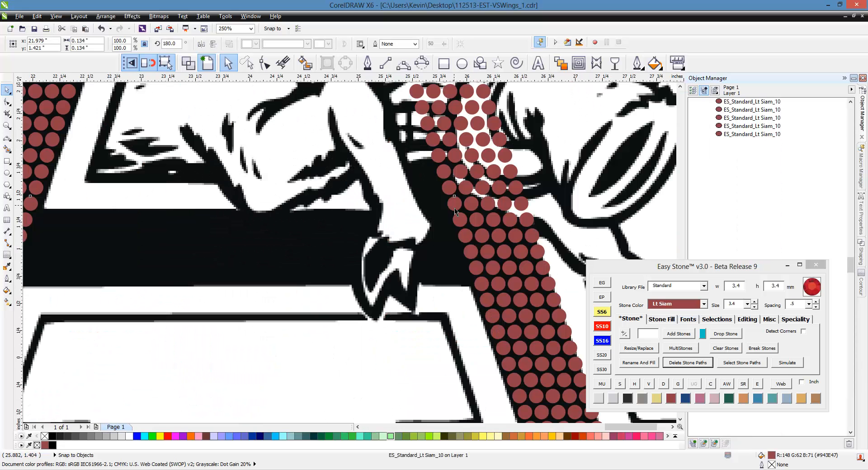
pyautogui.click(678, 346)
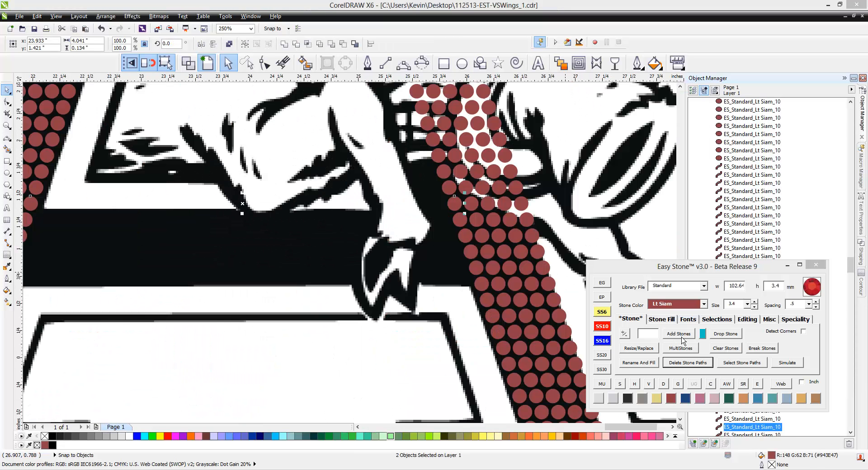
# Add the second and third crossbar stone rows between the matching inner edge stones of the right and left legs.
pyautogui.click(459, 234)
pyautogui.scroll(-1, 459, 234)
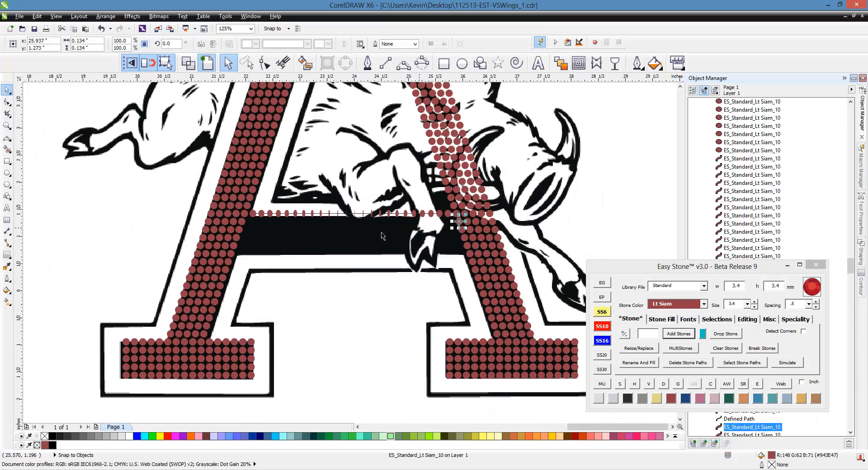
pyautogui.keyDown('shift'); pyautogui.click(241, 224); pyautogui.keyUp('shift')
pyautogui.click(677, 336)
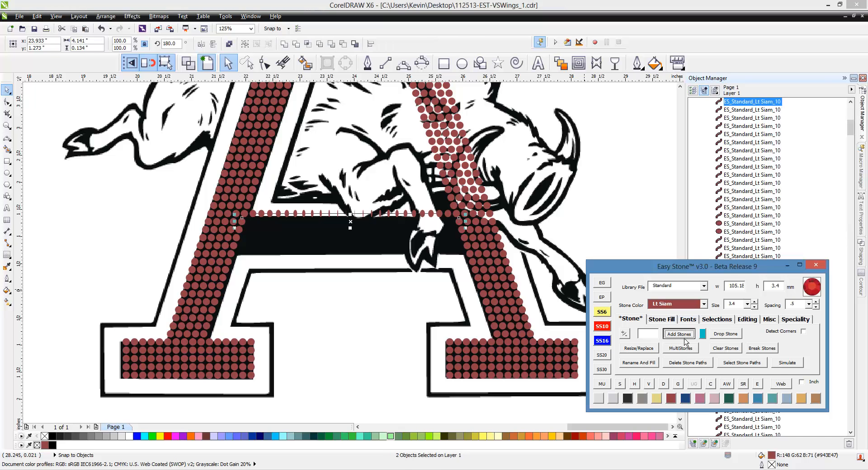
pyautogui.click(242, 235)
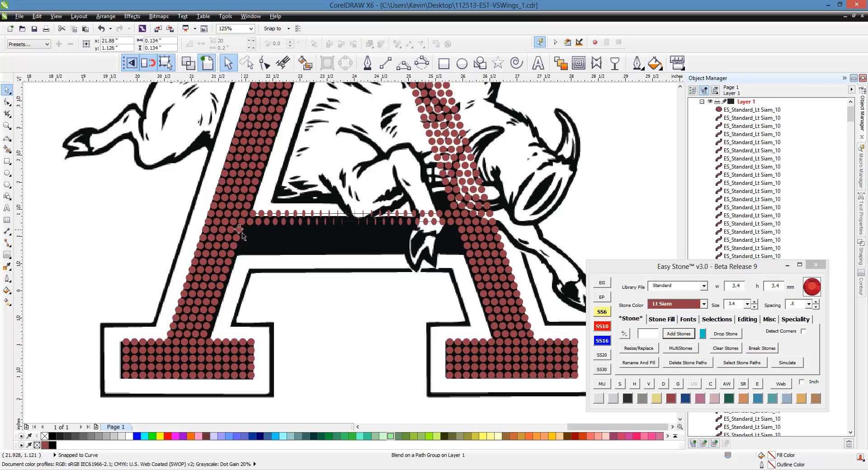
pyautogui.keyDown('shift'); pyautogui.click(461, 236); pyautogui.keyUp('shift')
pyautogui.click(673, 335)
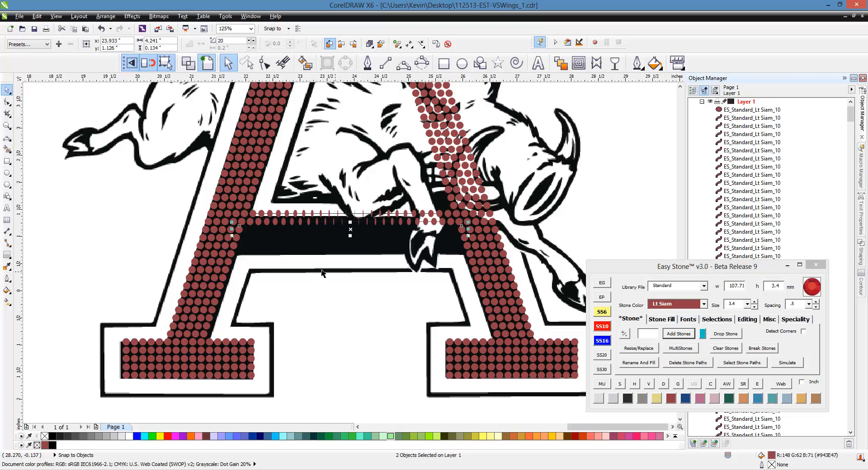
# Add the fourth and fifth stone rows between the legs' inner edge stones to fill the lower part of the crossbar.
pyautogui.click(237, 238)
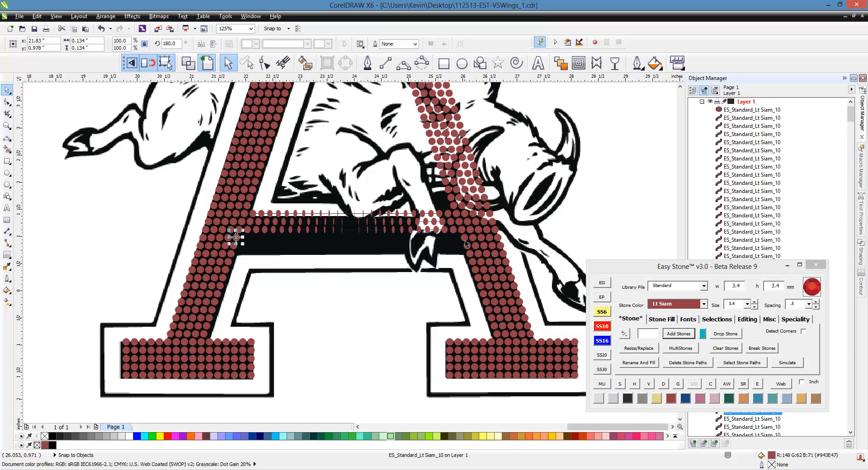
pyautogui.keyDown('shift'); pyautogui.click(465, 244); pyautogui.keyUp('shift')
pyautogui.click(668, 334)
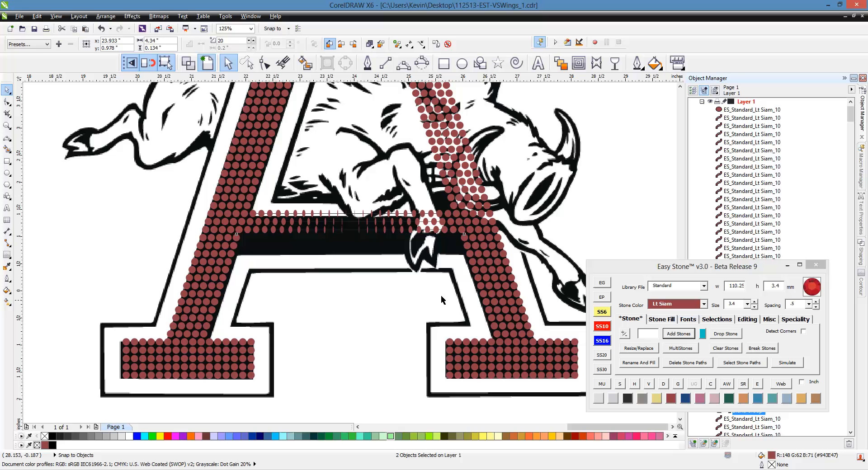
pyautogui.click(235, 251)
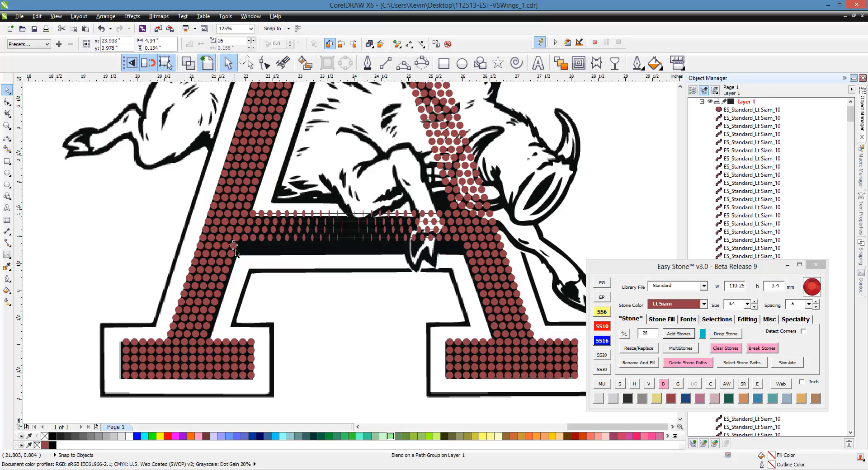
pyautogui.keyDown('shift'); pyautogui.click(464, 249); pyautogui.keyUp('shift')
pyautogui.click(677, 340)
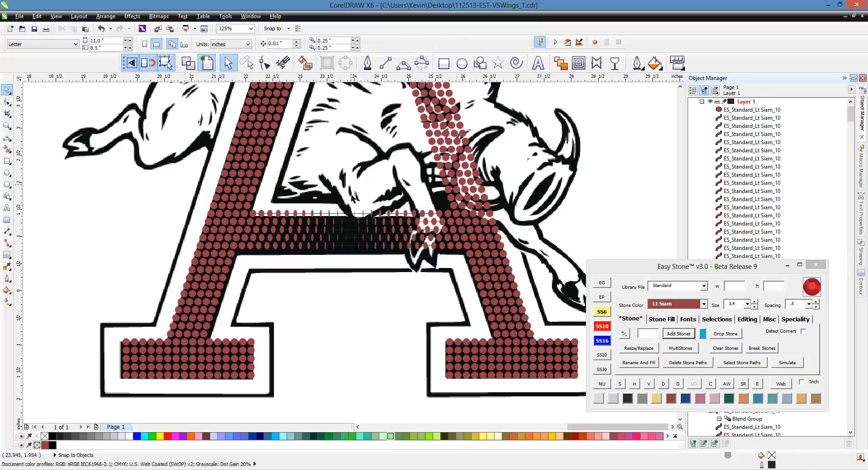
# Mirror the right-hand end stones of the crossbar's top three rows horizontally so that the flattened stones in those rows become round.
pyautogui.scroll(1, 419, 234)
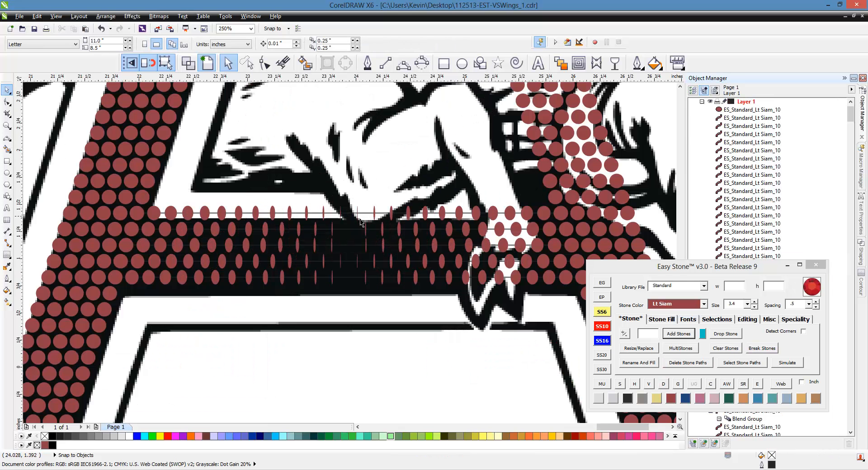
pyautogui.scroll(-1, 441, 224)
pyautogui.scroll(1, 468, 226)
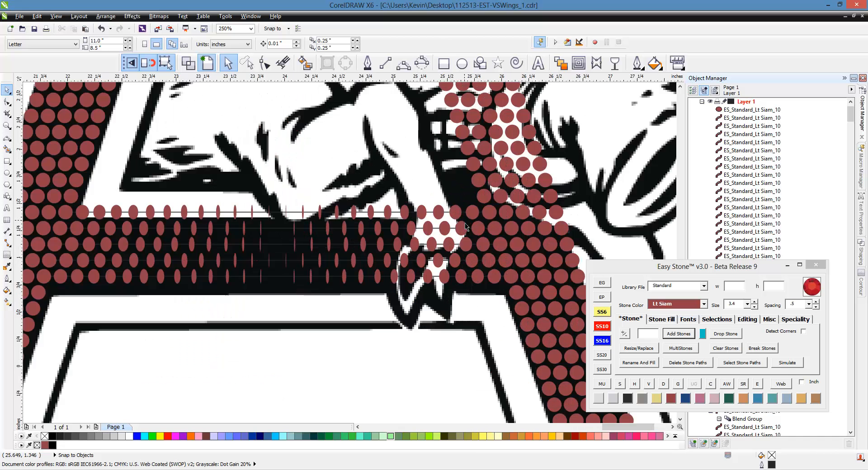
pyautogui.scroll(2, 486, 215)
pyautogui.click(492, 229)
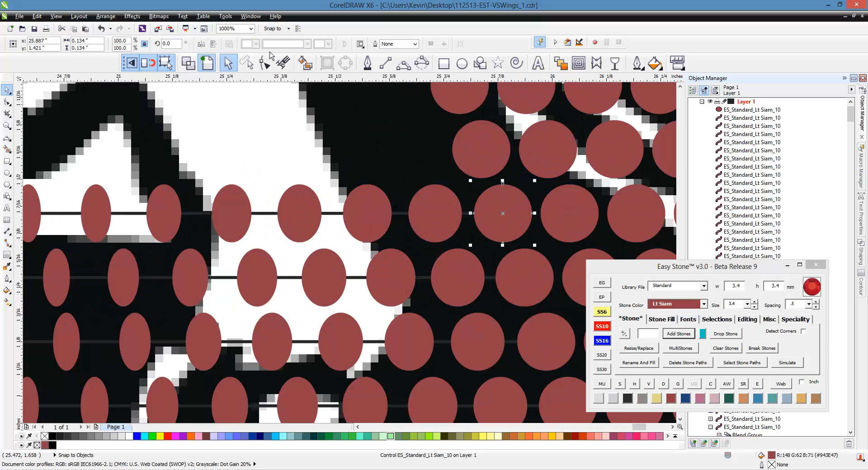
pyautogui.click(508, 272)
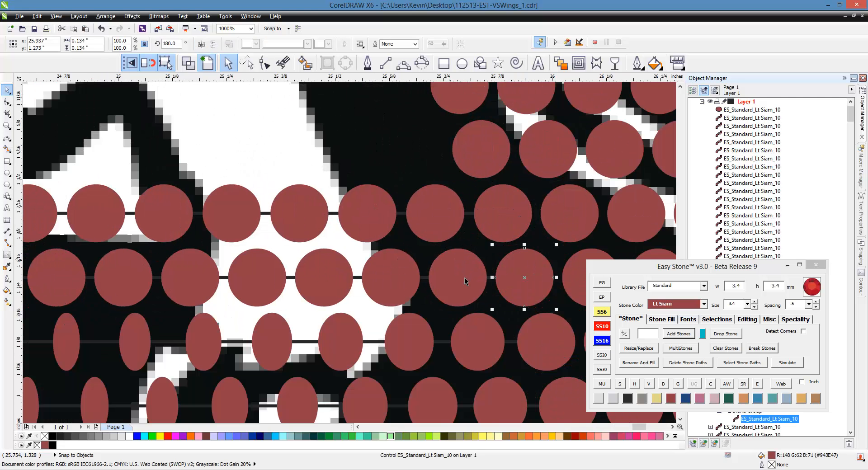
pyautogui.click(530, 327)
pyautogui.click(201, 44)
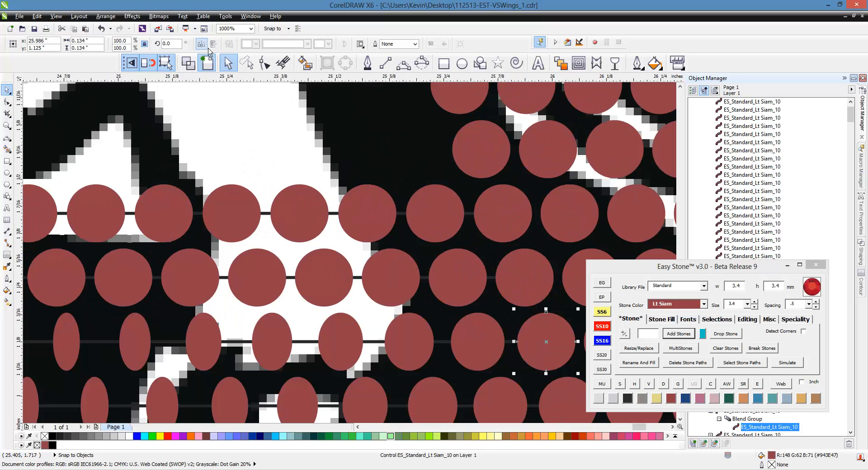
# Mirror the right-hand end stones of the crossbar's two lowest rows horizontally to round their stones, then clear the selection.
pyautogui.scroll(-2, 320, 126)
pyautogui.scroll(2, 349, 189)
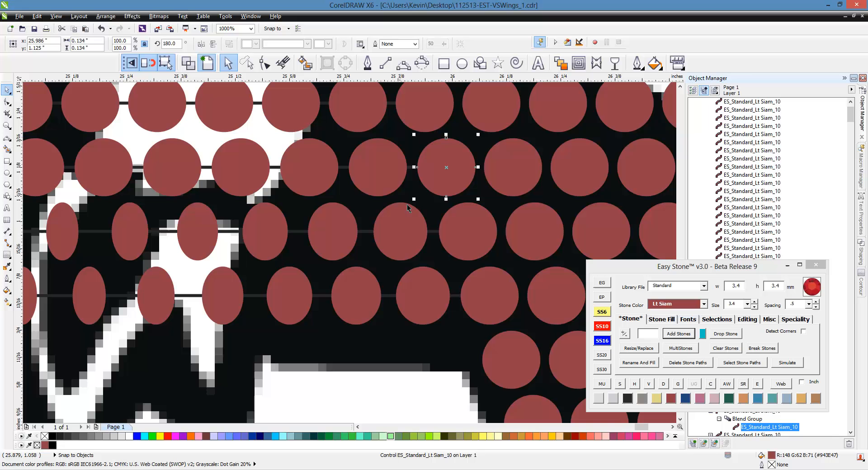
pyautogui.click(451, 217)
pyautogui.click(201, 44)
pyautogui.click(489, 286)
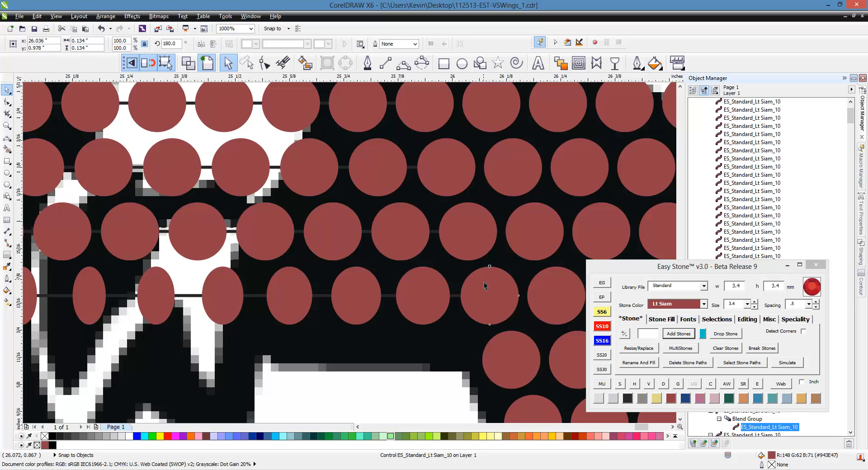
pyautogui.click(201, 44)
pyautogui.scroll(-2, 399, 286)
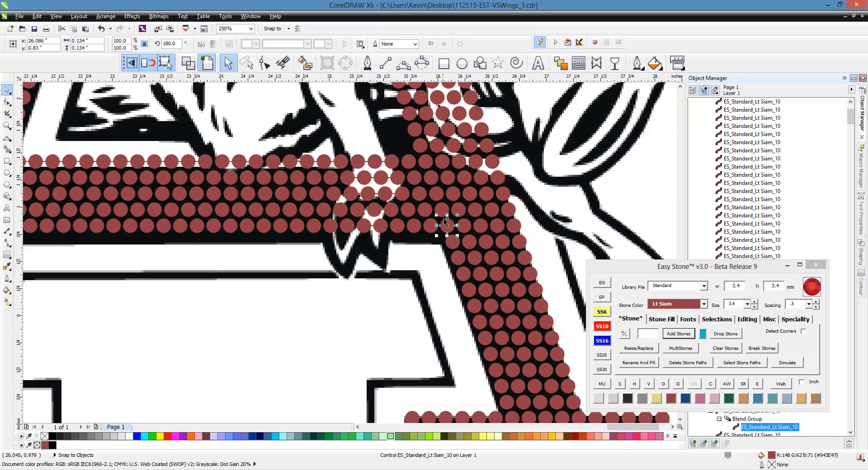
pyautogui.click(400, 286)
pyautogui.scroll(-1, 405, 283)
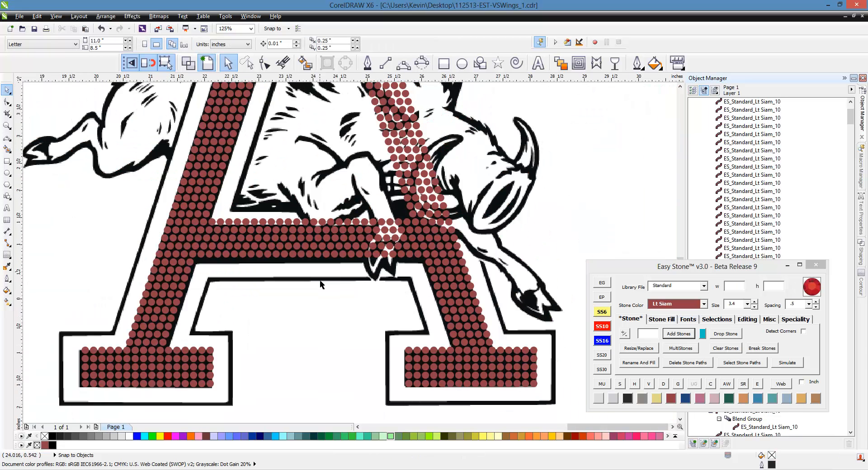
# Select all the stones of the A and place a copy of them in the empty area right of the logo.
pyautogui.scroll(-1, 321, 284)
pyautogui.scroll(-1, 260, 281)
pyautogui.moveTo(199, 166); pyautogui.dragTo(352, 318)
pyautogui.moveTo(291, 243); pyautogui.dragTo(454, 232)
pyautogui.rightClick(454, 232)
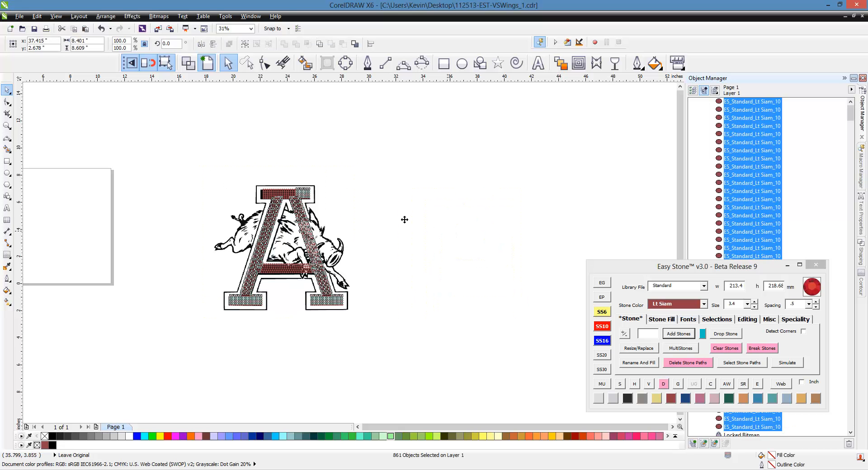
# Delete the stone paths of the copied A and remove its overlapping duplicate stones.
pyautogui.scroll(1, 546, 236)
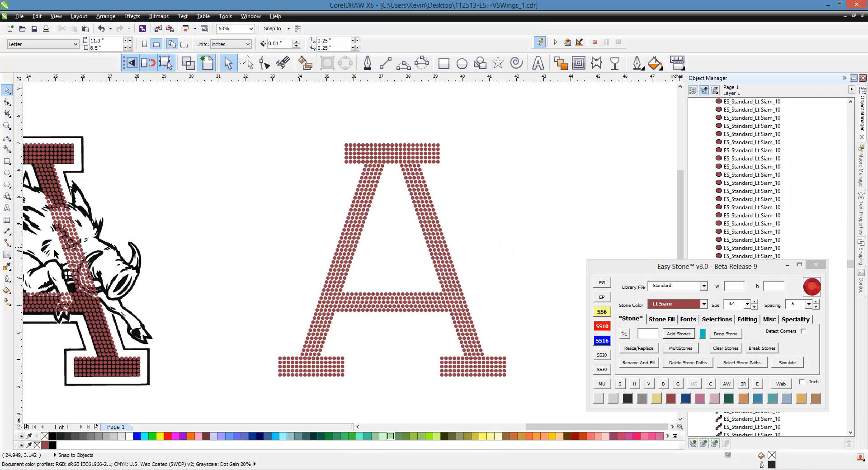
pyautogui.scroll(-1, 155, 264)
pyautogui.scroll(1, 216, 262)
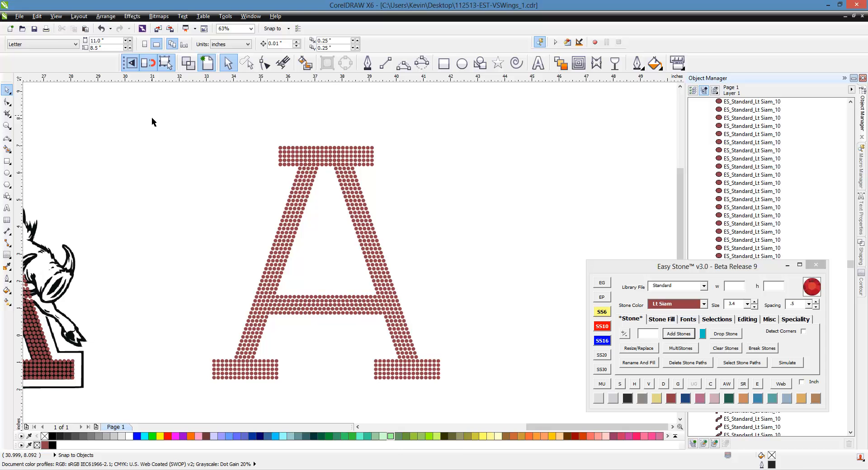
pyautogui.moveTo(151, 115); pyautogui.dragTo(491, 403)
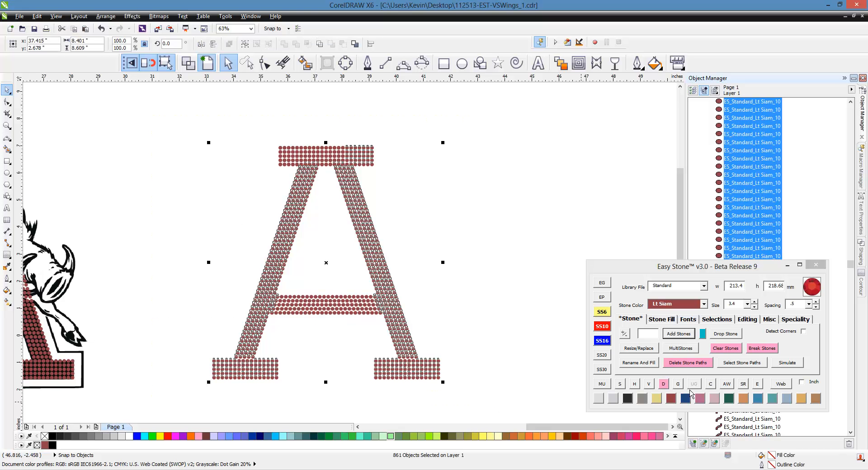
pyautogui.moveTo(506, 94); pyautogui.dragTo(182, 402)
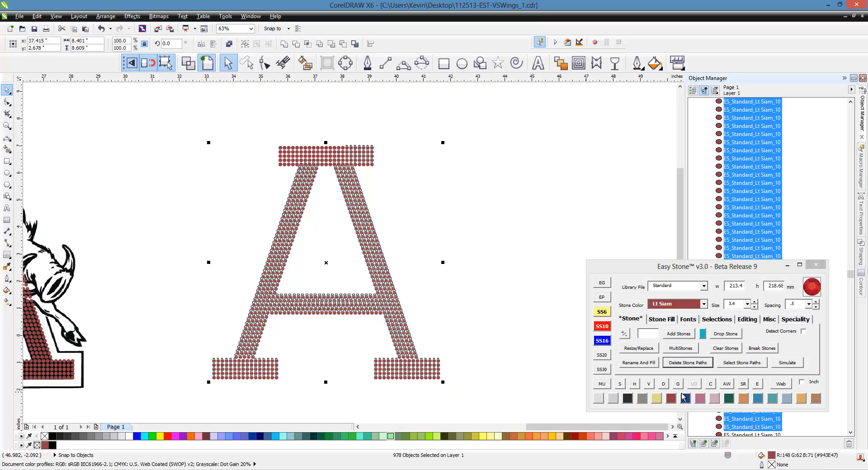
pyautogui.click(712, 385)
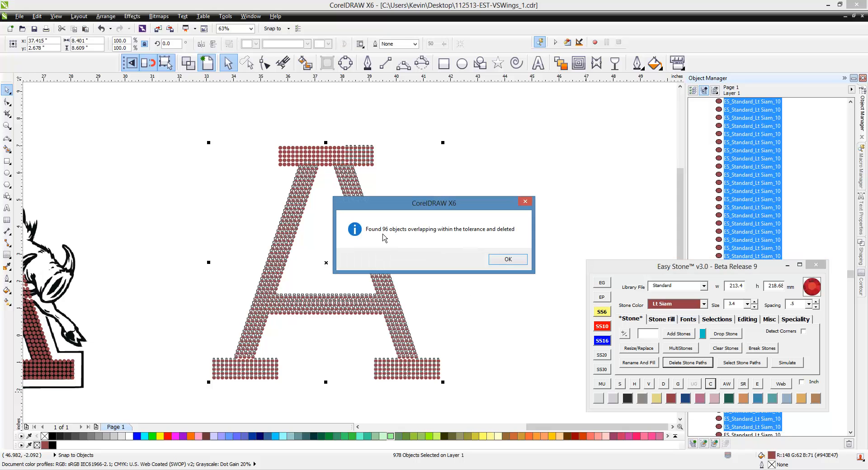
pyautogui.click(508, 260)
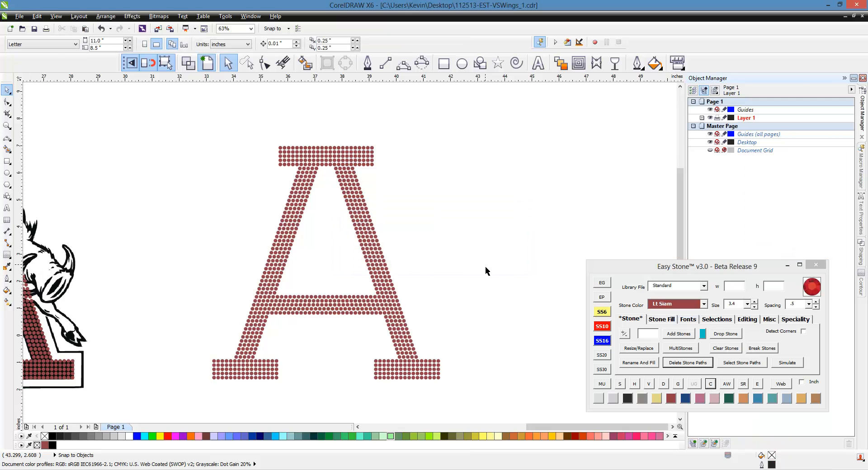
# Draw a line through the bottom row of the copied A's right foot, from its last stone to its first.
pyautogui.scroll(-2, 485, 267)
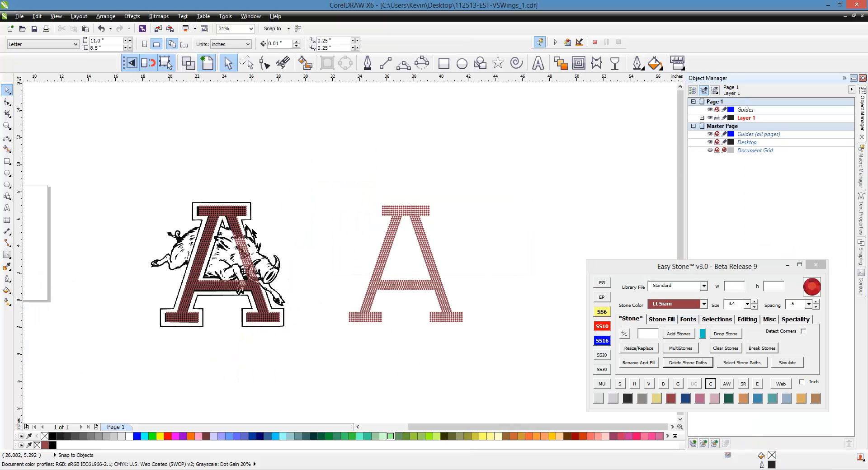
pyautogui.scroll(2, 454, 289)
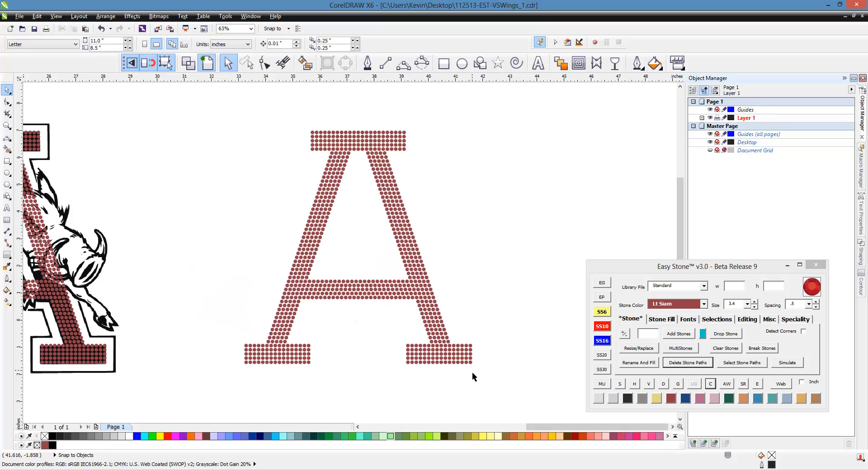
pyautogui.click(774, 322)
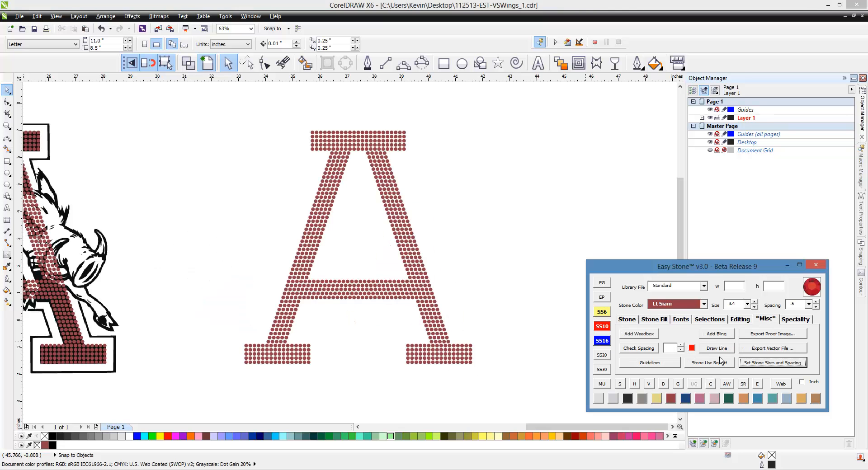
pyautogui.click(478, 378)
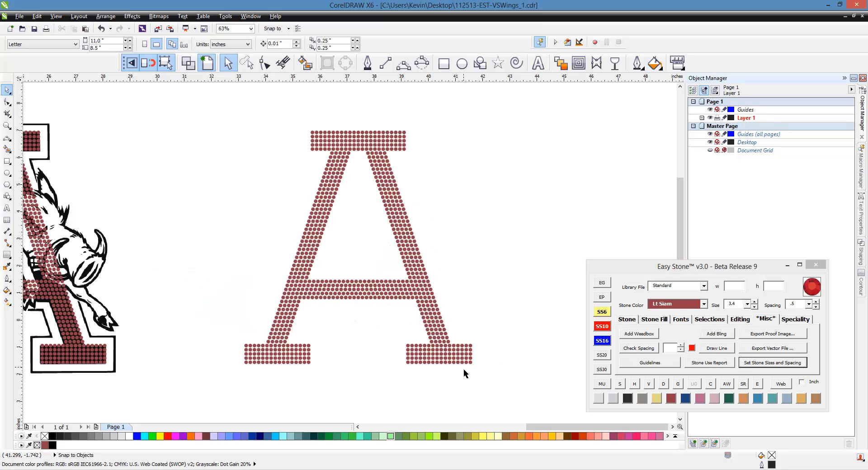
pyautogui.scroll(4, 481, 366)
pyautogui.click(495, 356)
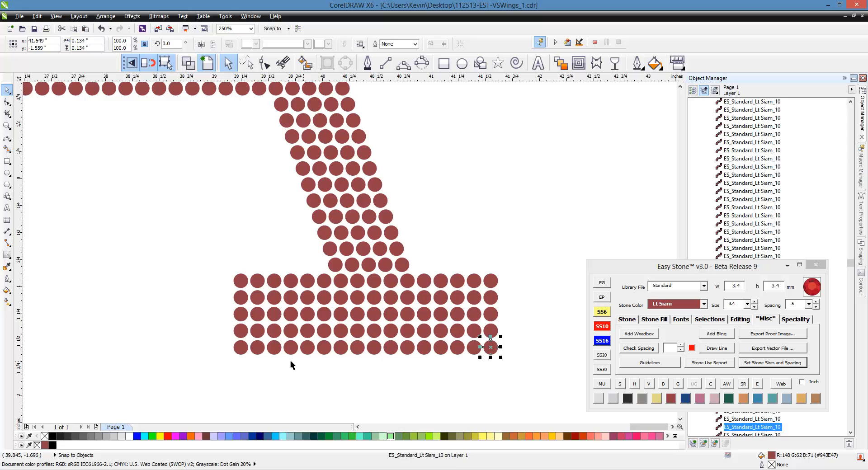
pyautogui.keyDown('shift'); pyautogui.click(235, 352); pyautogui.keyUp('shift')
pyautogui.click(721, 351)
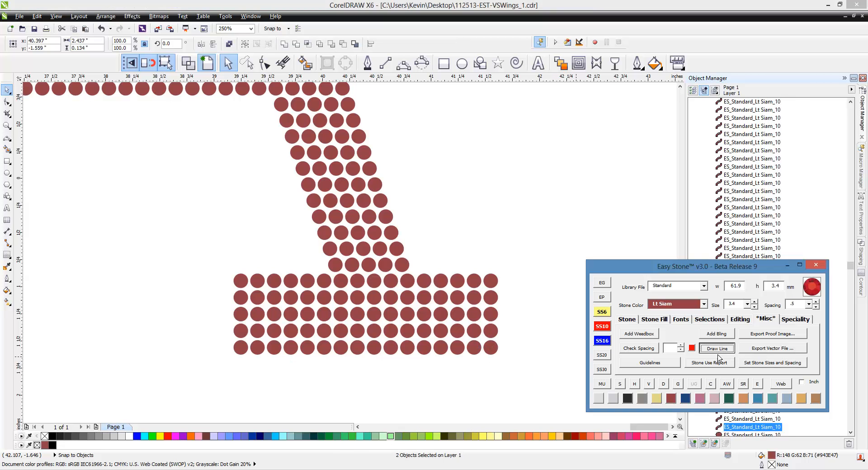
# Draw lines between stones up the right foot's outer side and along its top row to the right leg's outer edge.
pyautogui.keyDown('shift'); pyautogui.click(497, 288); pyautogui.keyUp('shift')
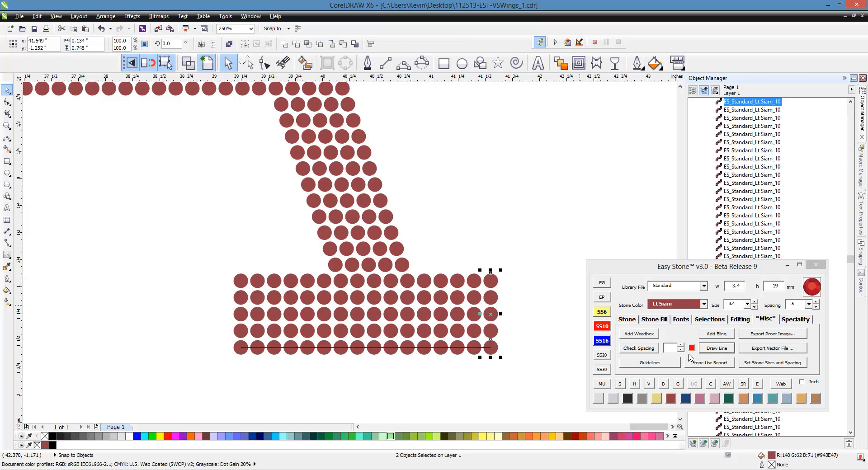
pyautogui.click(716, 351)
pyautogui.click(496, 286)
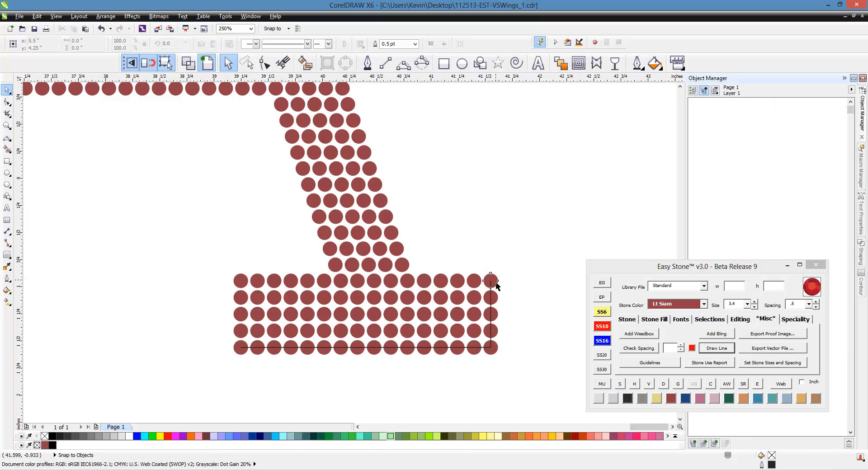
pyautogui.keyDown('shift'); pyautogui.click(406, 285); pyautogui.keyUp('shift')
pyautogui.click(714, 350)
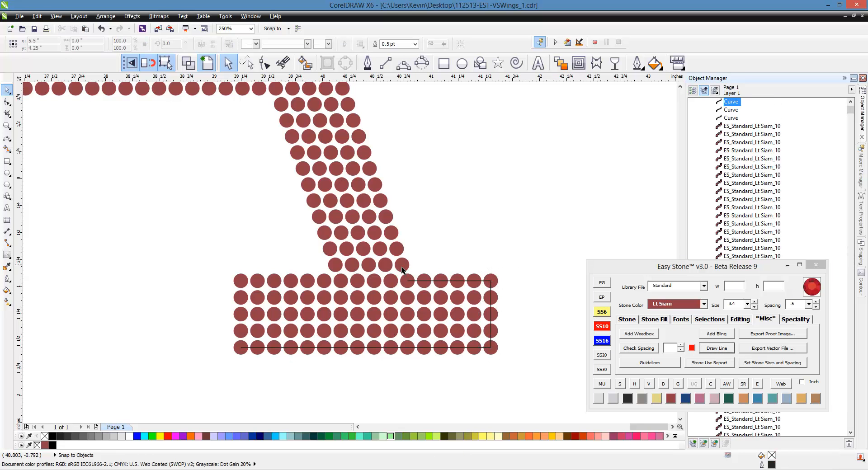
# Draw a line up the right leg's outer edge from the foot's top row to the top bar's lowest row.
pyautogui.click(411, 282)
pyautogui.scroll(-2, 400, 331)
pyautogui.scroll(3, 346, 110)
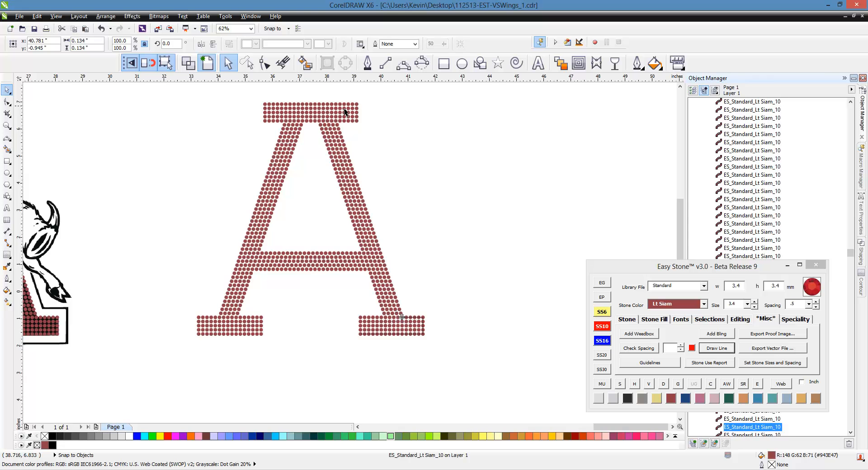
pyautogui.keyDown('shift'); pyautogui.click(315, 137); pyautogui.keyUp('shift')
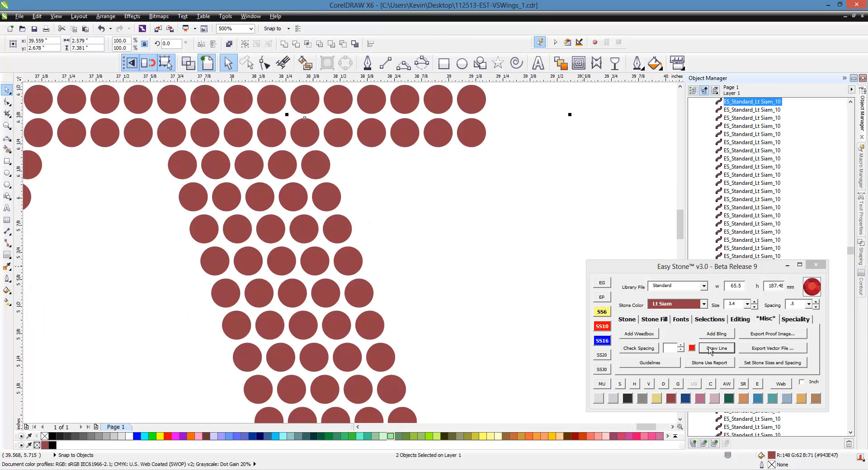
pyautogui.click(710, 349)
# Draw lines along the underside of the top bar's right overhang and up the bar's right end between the corner stones.
pyautogui.click(313, 129)
pyautogui.keyDown('shift'); pyautogui.click(472, 133); pyautogui.keyUp('shift')
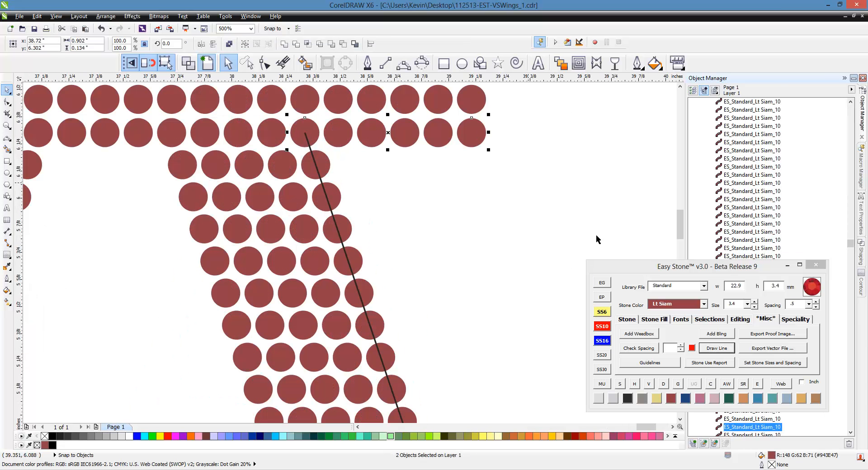
pyautogui.click(717, 349)
pyautogui.click(481, 140)
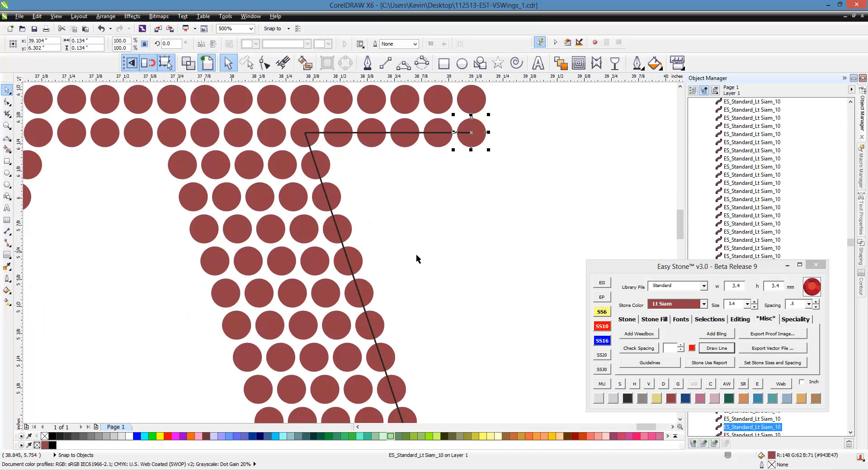
pyautogui.scroll(-1, 416, 255)
pyautogui.scroll(1, 432, 120)
pyautogui.keyDown('shift'); pyautogui.click(458, 143); pyautogui.keyUp('shift')
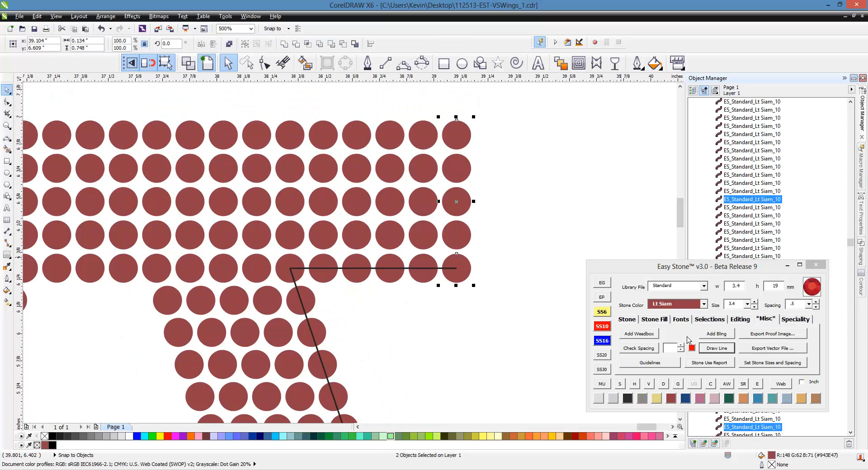
pyautogui.click(714, 349)
# Draw lines through the top bar's uppermost row and down its left end between the corner stones.
pyautogui.scroll(-1, 505, 158)
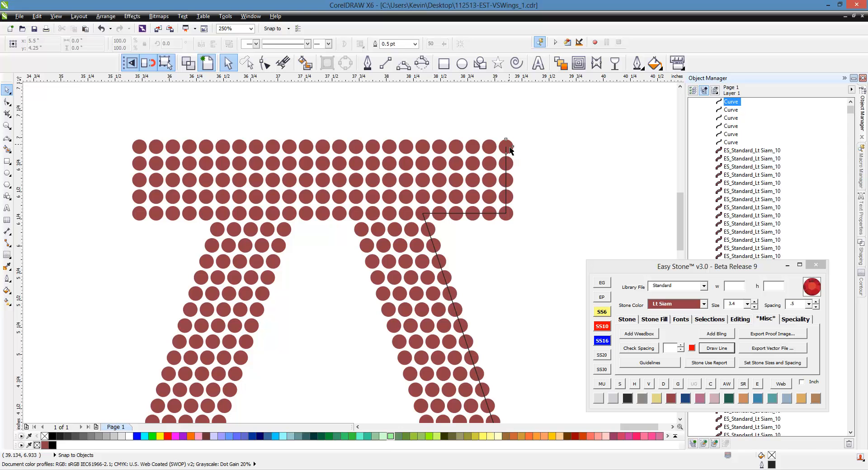
pyautogui.click(508, 147)
pyautogui.keyDown('shift'); pyautogui.click(134, 151); pyautogui.keyUp('shift')
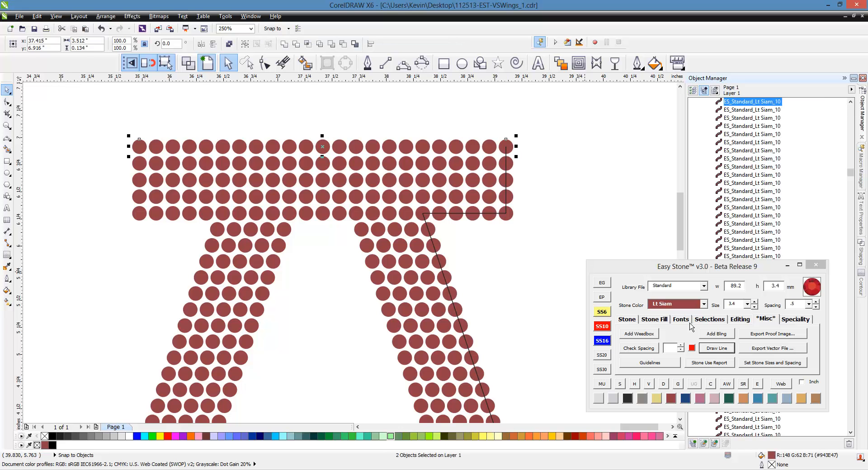
pyautogui.click(715, 348)
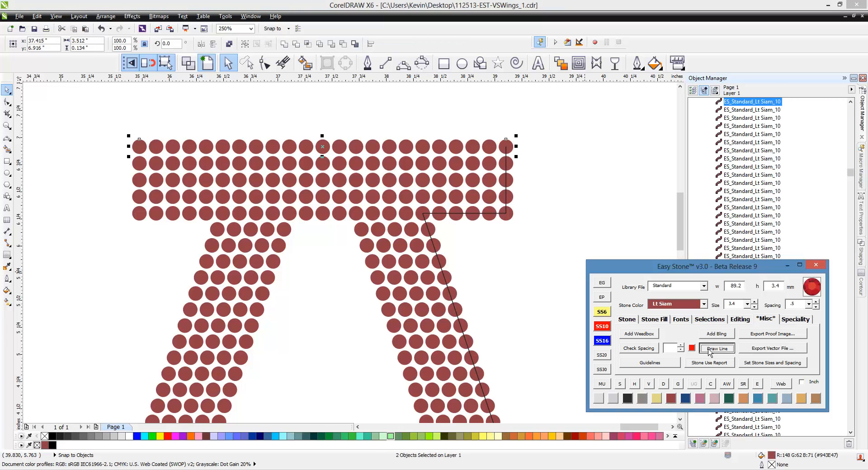
pyautogui.scroll(2, 140, 153)
pyautogui.click(143, 149)
pyautogui.keyDown('shift'); pyautogui.click(149, 277); pyautogui.keyUp('shift')
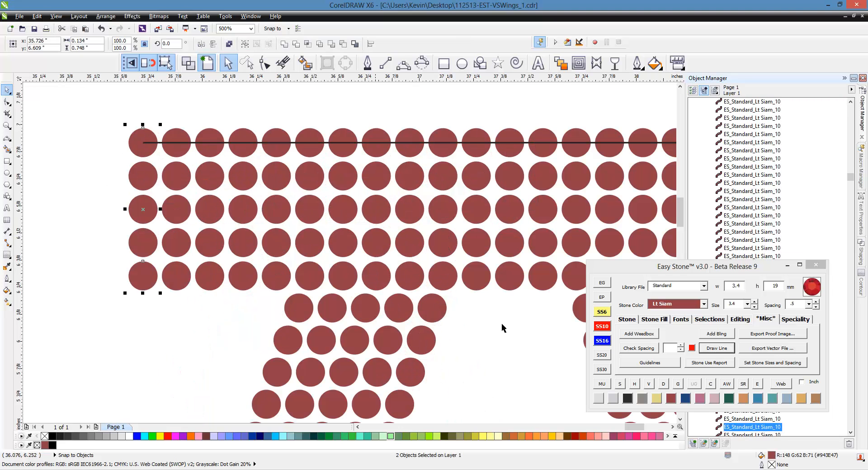
pyautogui.click(731, 352)
# Draw lines along the underside of the top bar's left overhang and down the left leg's outer edge to the foot.
pyautogui.click(151, 289)
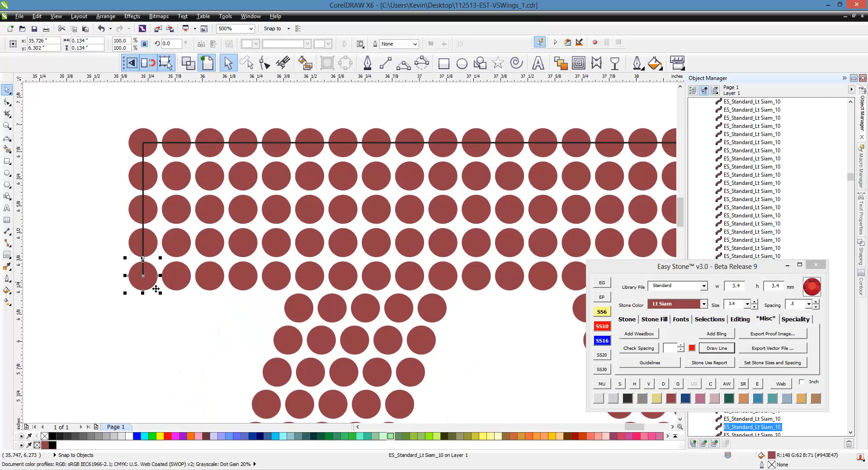
pyautogui.keyDown('shift'); pyautogui.click(298, 283); pyautogui.keyUp('shift')
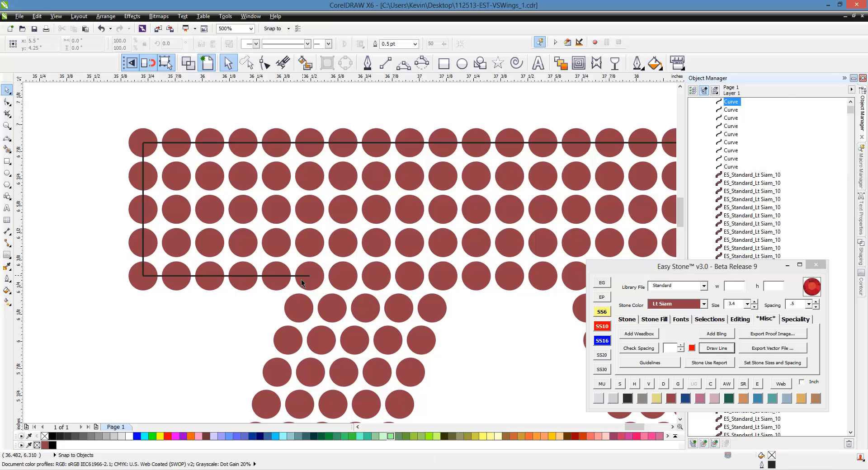
pyautogui.scroll(3, 393, 269)
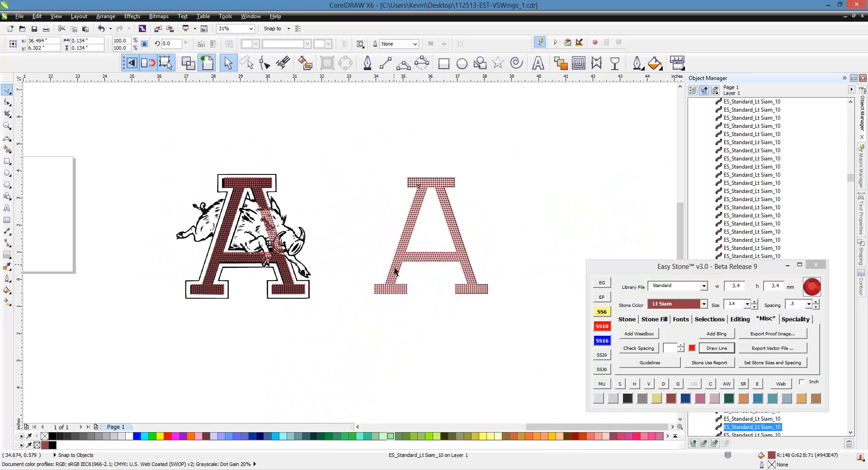
pyautogui.scroll(1, 361, 389)
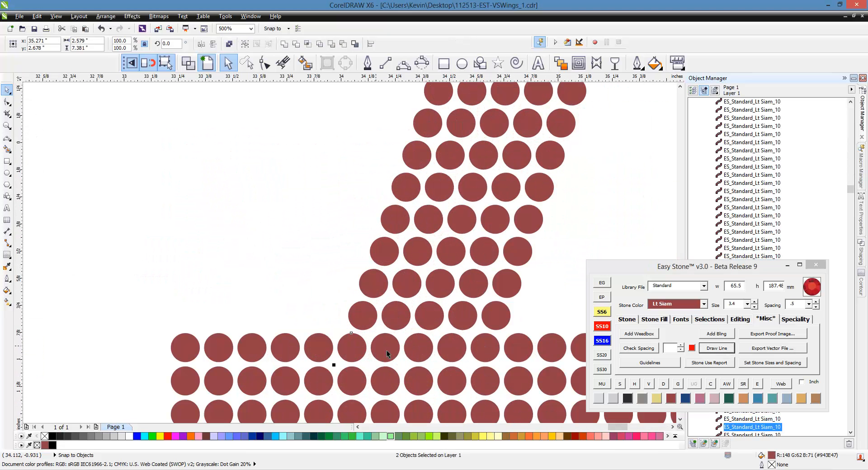
pyautogui.click(716, 348)
# Draw a line along the left foot's top row from the leg's outer edge to the outer corner stone.
pyautogui.scroll(-2, 450, 295)
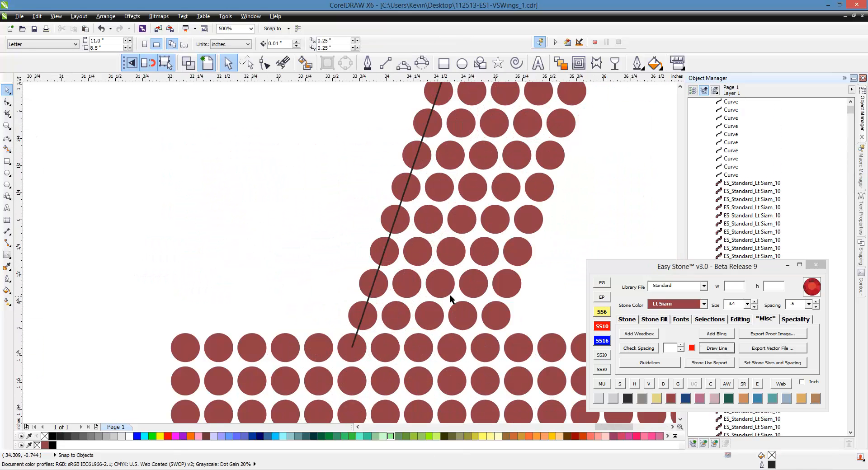
pyautogui.scroll(1, 414, 333)
pyautogui.scroll(1, 444, 288)
pyautogui.click(440, 281)
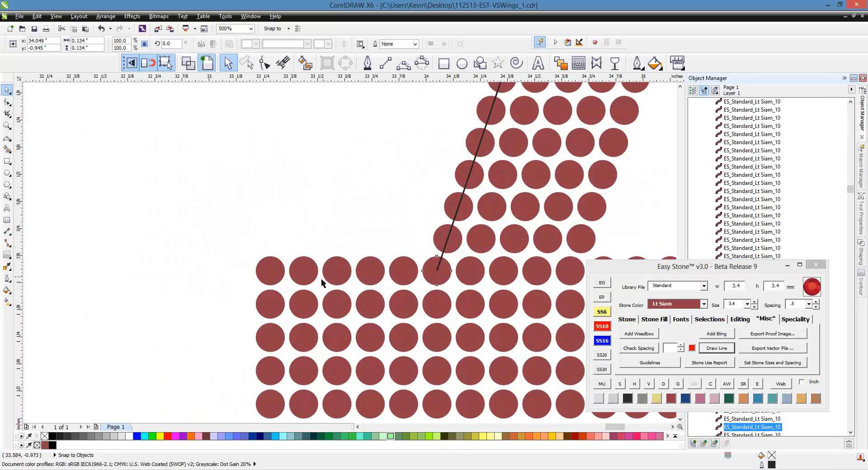
pyautogui.keyDown('shift'); pyautogui.click(271, 276); pyautogui.keyUp('shift')
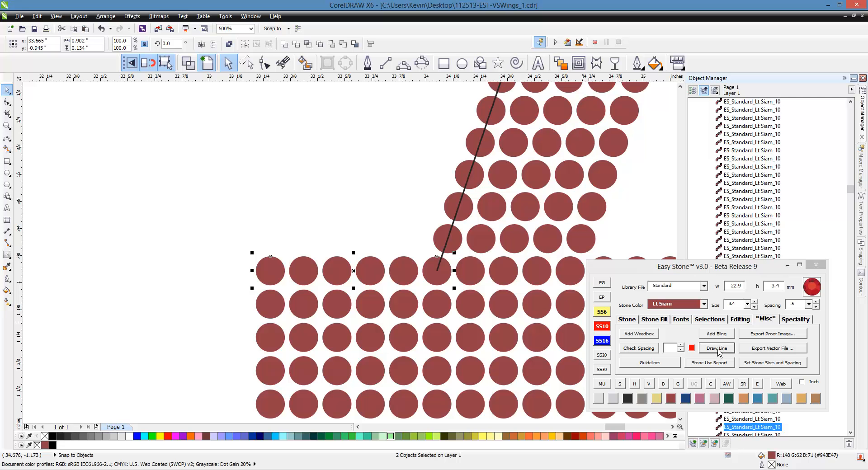
pyautogui.click(719, 349)
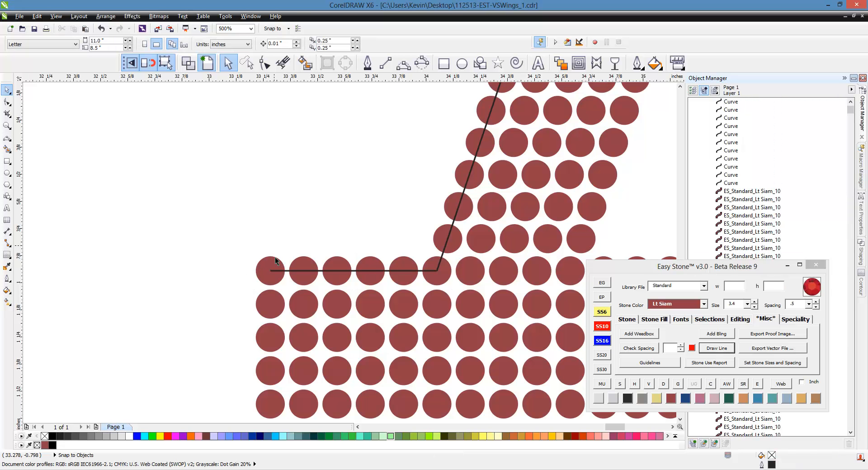
# Draw a line down the left foot's outer side between its two corner stones.
pyautogui.click(268, 271)
pyautogui.scroll(-2, 307, 251)
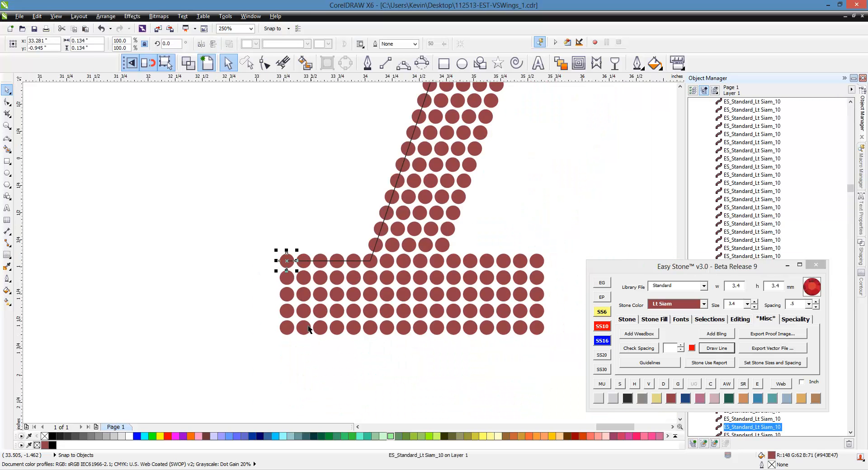
pyautogui.scroll(2, 304, 329)
pyautogui.keyDown('shift'); pyautogui.click(264, 332); pyautogui.keyUp('shift')
pyautogui.click(727, 353)
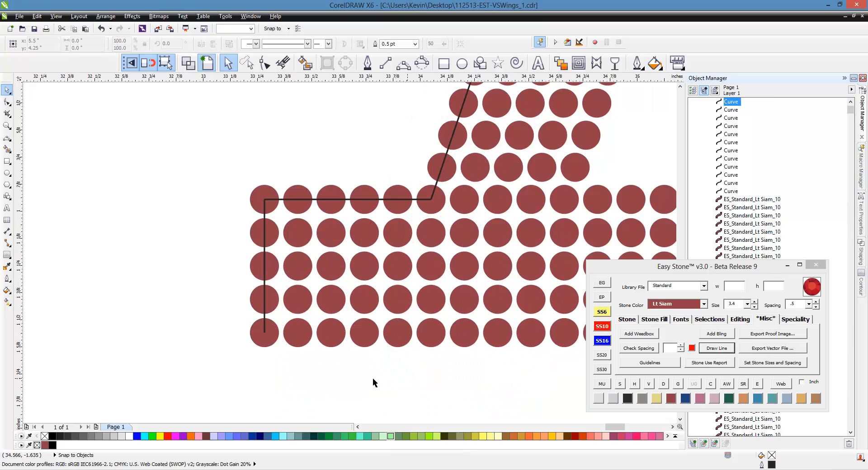
# Draw a line through the left foot's bottom row between its two end stones.
pyautogui.click(268, 343)
pyautogui.scroll(-2, 237, 261)
pyautogui.scroll(2, 364, 278)
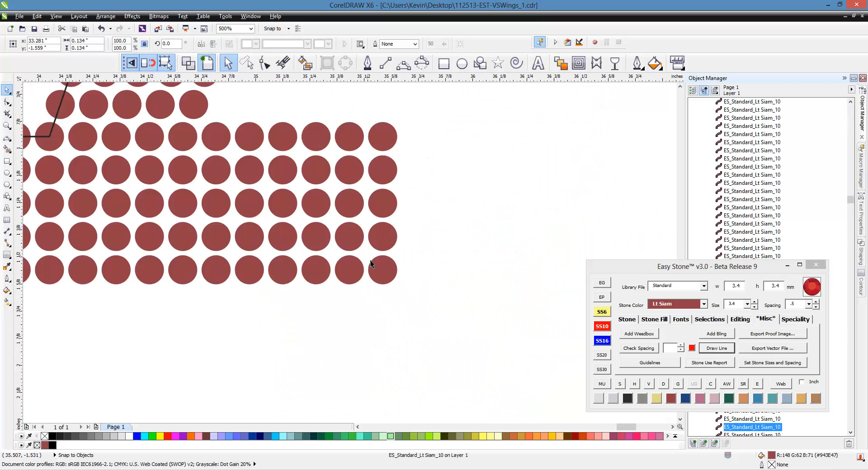
pyautogui.keyDown('shift'); pyautogui.click(383, 270); pyautogui.keyUp('shift')
pyautogui.click(717, 348)
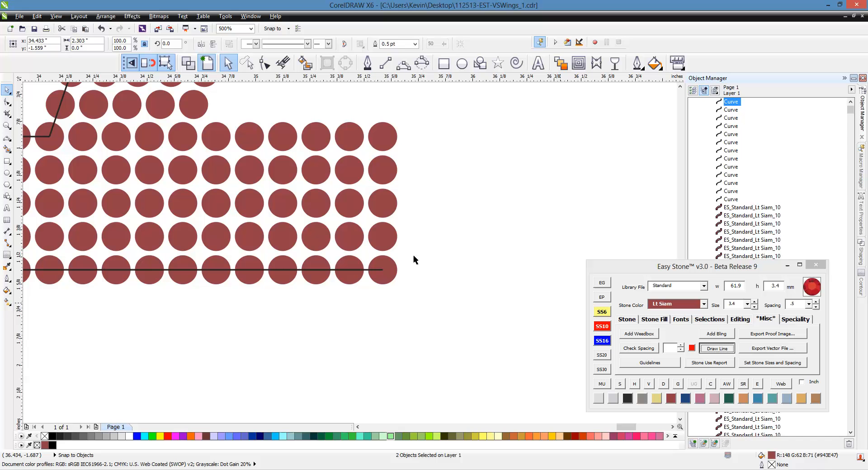
# Draw lines up the left foot's inner side and back along its top row to the left leg's inner edge.
pyautogui.click(384, 269)
pyautogui.keyDown('shift'); pyautogui.click(382, 136); pyautogui.keyUp('shift')
pyautogui.click(720, 351)
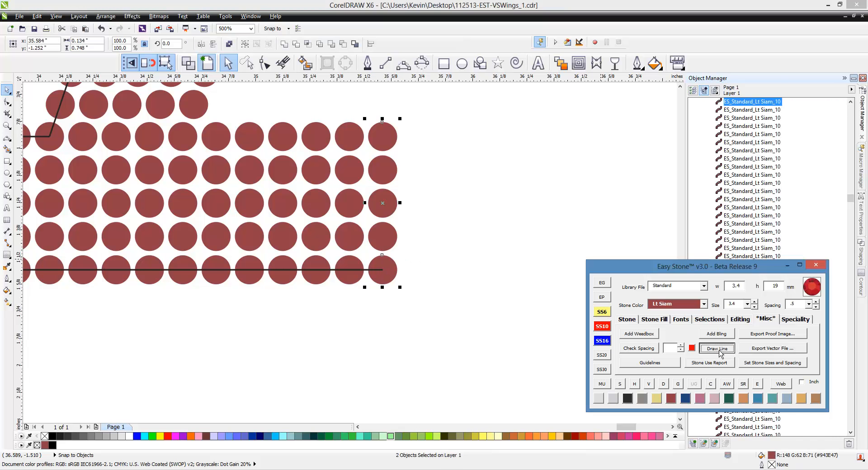
pyautogui.keyDown('shift'); pyautogui.click(182, 136); pyautogui.keyUp('shift')
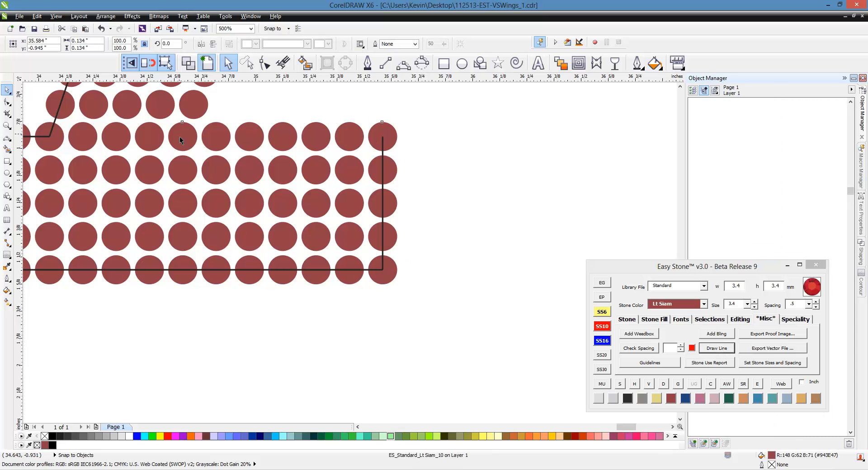
pyautogui.click(717, 348)
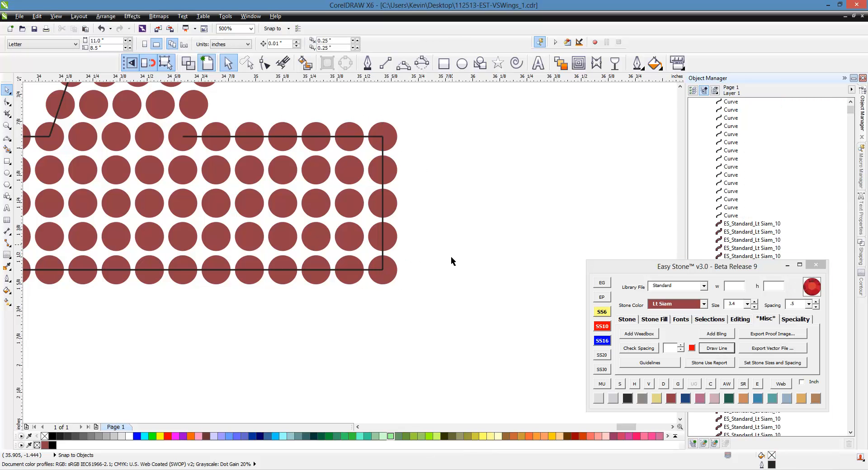
# Draw a line up the left leg's inner edge from the foot's top row to the crossbar's bottom row.
pyautogui.scroll(-1, 381, 313)
pyautogui.scroll(1, 278, 205)
pyautogui.click(287, 248)
pyautogui.scroll(-3, 286, 247)
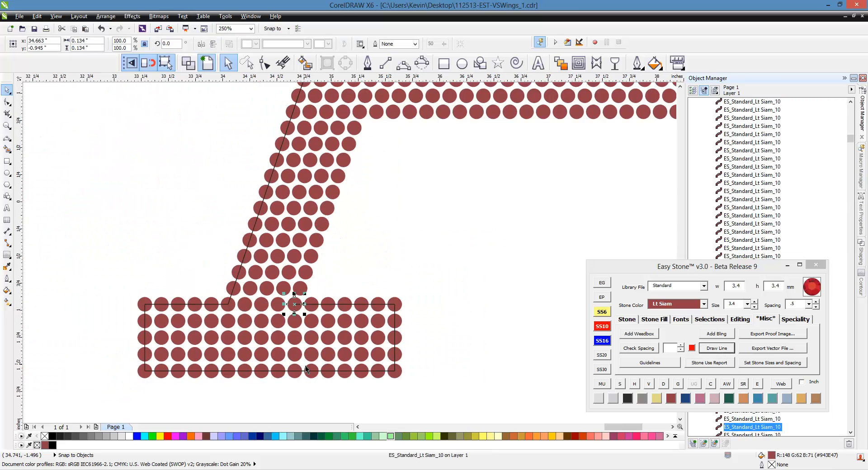
pyautogui.scroll(2, 354, 224)
pyautogui.keyDown('shift'); pyautogui.click(344, 219); pyautogui.keyUp('shift')
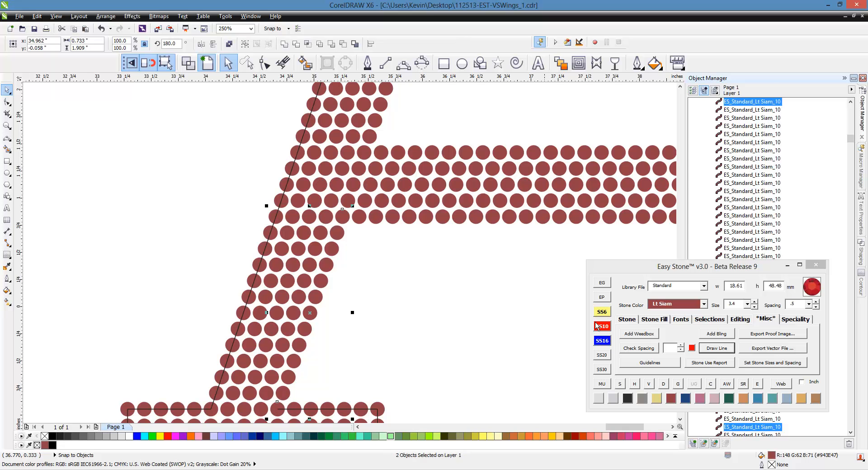
pyautogui.click(717, 348)
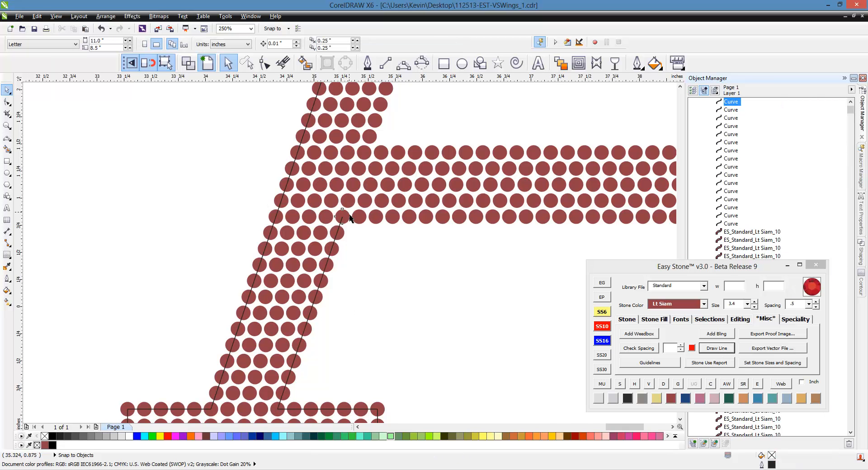
# Draw a line through the crossbar's bottom row between the inner edges of the two legs.
pyautogui.scroll(-2, 358, 210)
pyautogui.scroll(2, 592, 222)
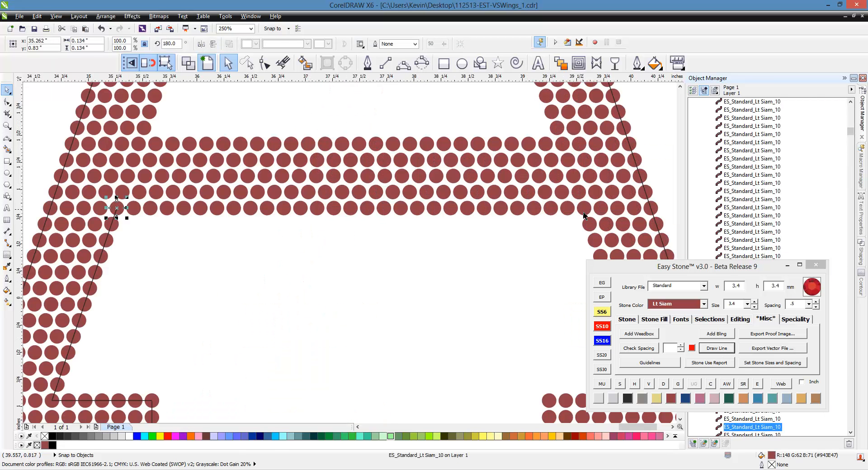
pyautogui.keyDown('shift'); pyautogui.click(584, 209); pyautogui.keyUp('shift')
pyautogui.click(718, 348)
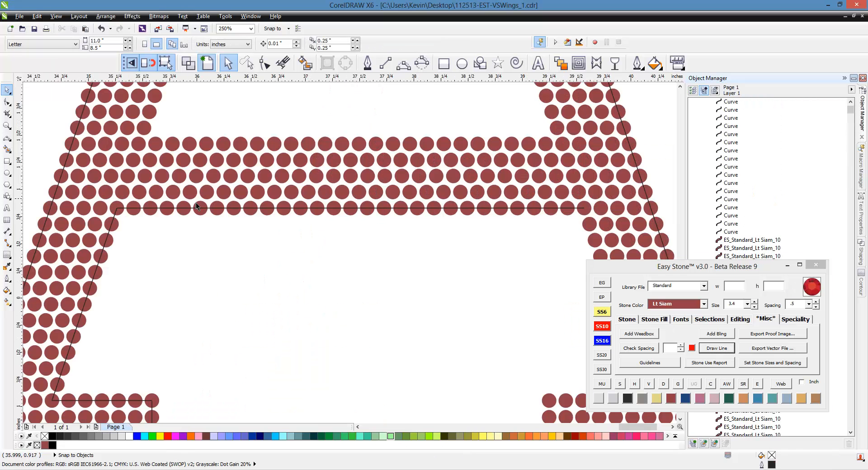
# Draw a line down the right leg's inner edge from the crossbar's bottom row to the right foot's top row.
pyautogui.scroll(-2, 197, 203)
pyautogui.scroll(2, 429, 208)
pyautogui.click(350, 201)
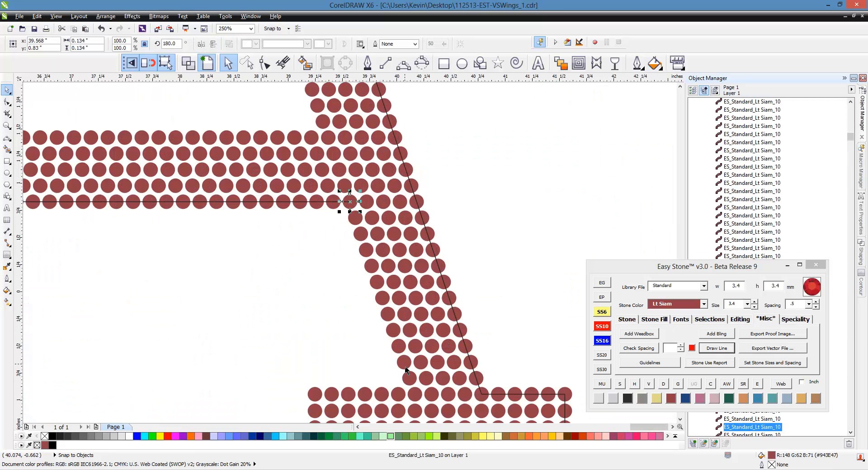
pyautogui.keyDown('shift'); pyautogui.click(415, 394); pyautogui.keyUp('shift')
pyautogui.click(722, 352)
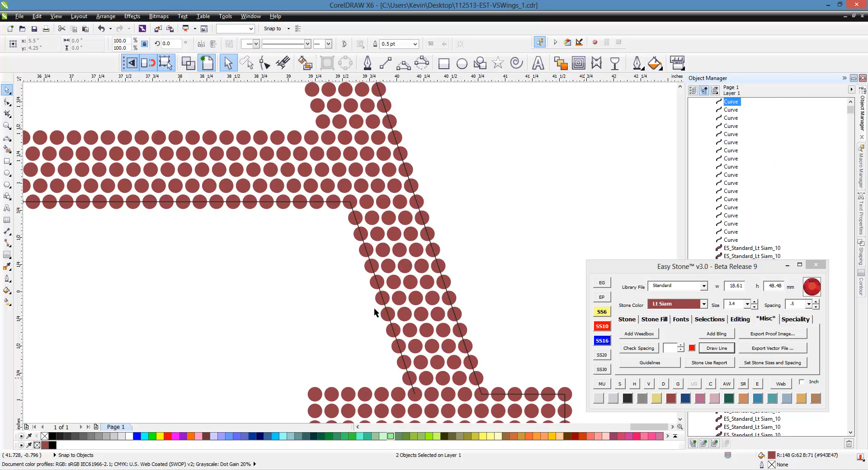
# Draw lines along the right foot's top row from the leg's inner edge to the inner corner stone and down the foot's inner side.
pyautogui.scroll(-2, 378, 309)
pyautogui.scroll(2, 417, 308)
pyautogui.click(417, 301)
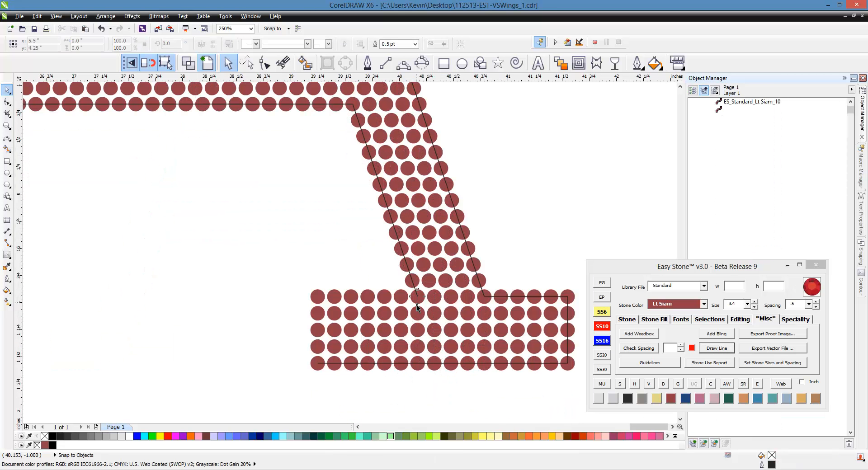
pyautogui.keyDown('shift'); pyautogui.click(318, 301); pyautogui.keyUp('shift')
pyautogui.click(712, 348)
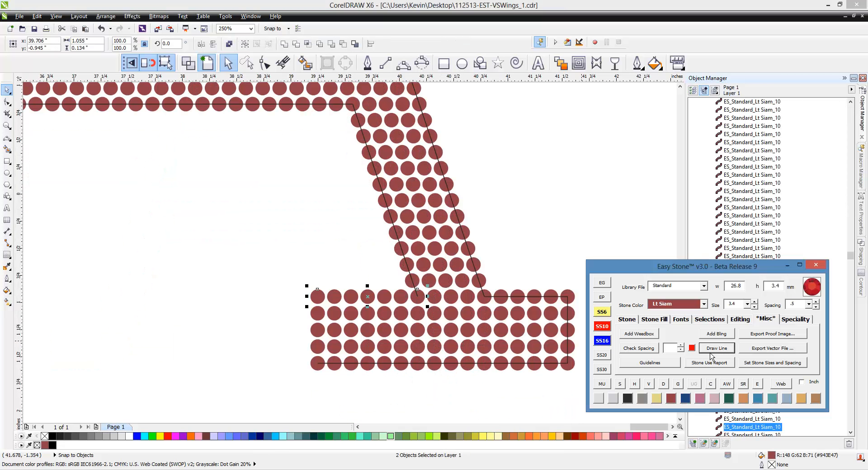
pyautogui.click(318, 364)
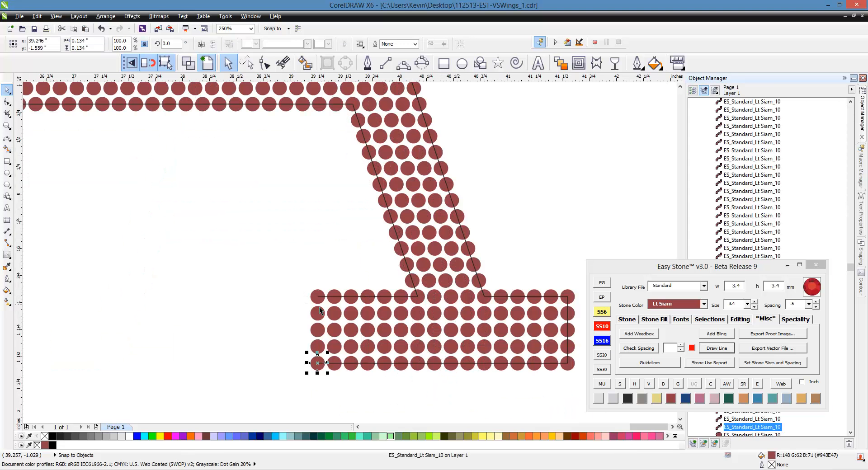
pyautogui.keyDown('shift'); pyautogui.click(319, 301); pyautogui.keyUp('shift')
pyautogui.click(718, 351)
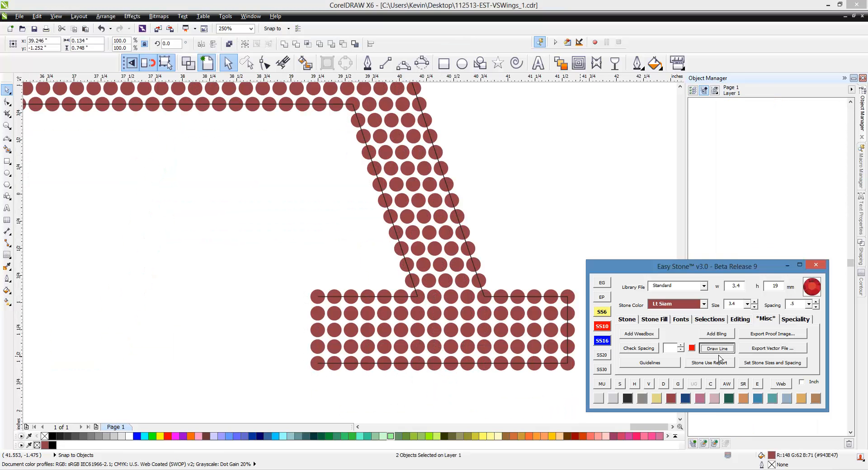
pyautogui.click(295, 265)
# Draw a line through the crossbar's top row between the inner edges of the two legs.
pyautogui.scroll(-1, 369, 364)
pyautogui.scroll(-1, 336, 336)
pyautogui.scroll(1, 270, 273)
pyautogui.scroll(1, 270, 275)
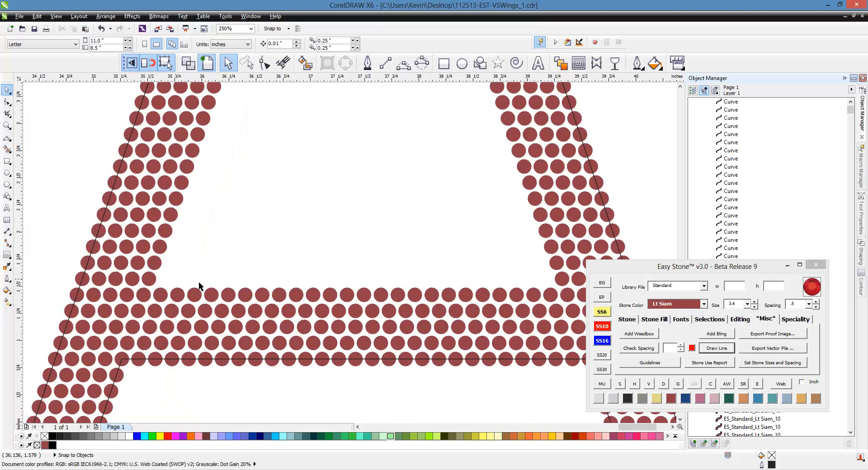
pyautogui.click(208, 284)
pyautogui.keyDown('shift'); pyautogui.click(569, 300); pyautogui.keyUp('shift')
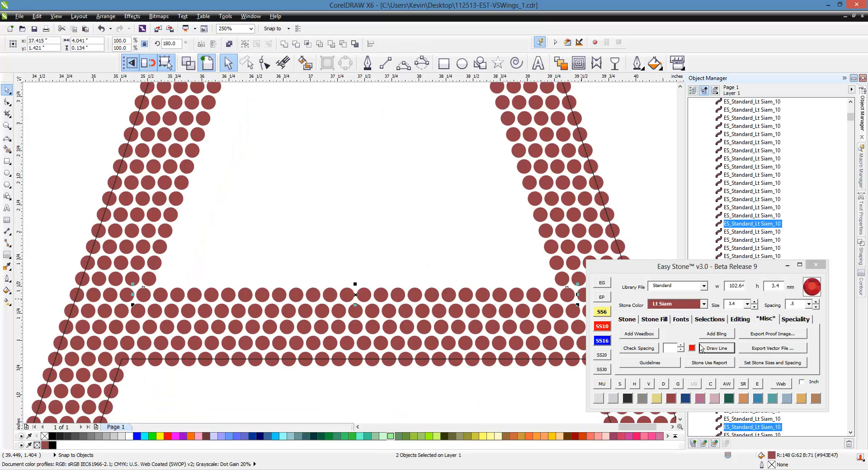
pyautogui.click(718, 348)
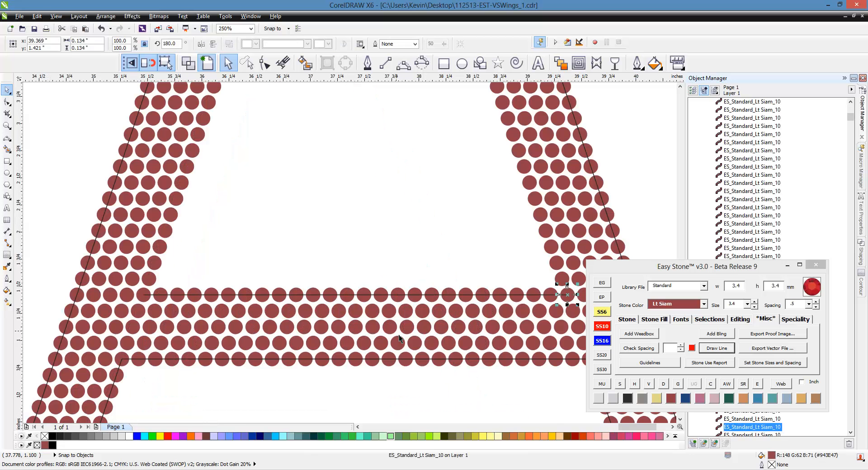
# Draw lines up the right leg's inner edge from the crossbar to the top serif and along the serif's bottom row to the left leg.
pyautogui.scroll(-1, 574, 308)
pyautogui.scroll(1, 402, 193)
pyautogui.keyDown('shift'); pyautogui.click(416, 192); pyautogui.keyUp('shift')
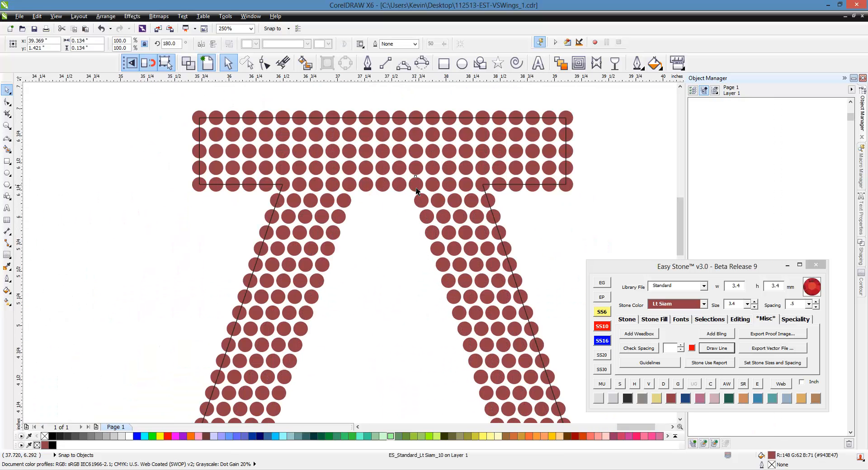
pyautogui.click(717, 348)
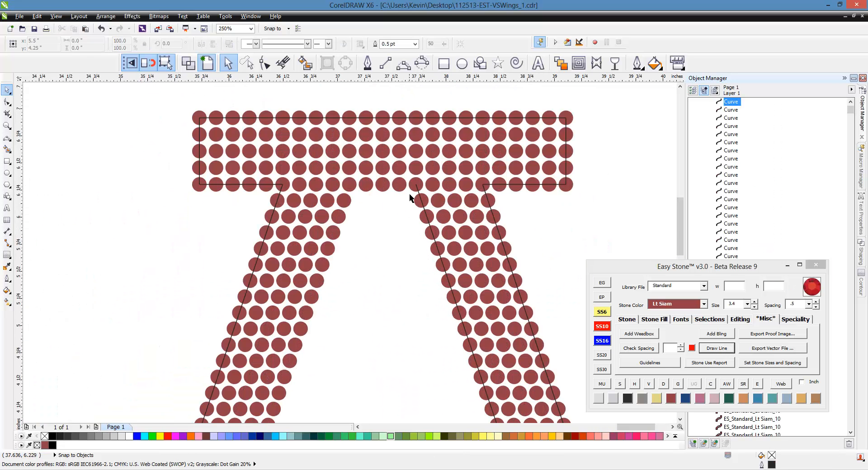
pyautogui.scroll(2, 413, 188)
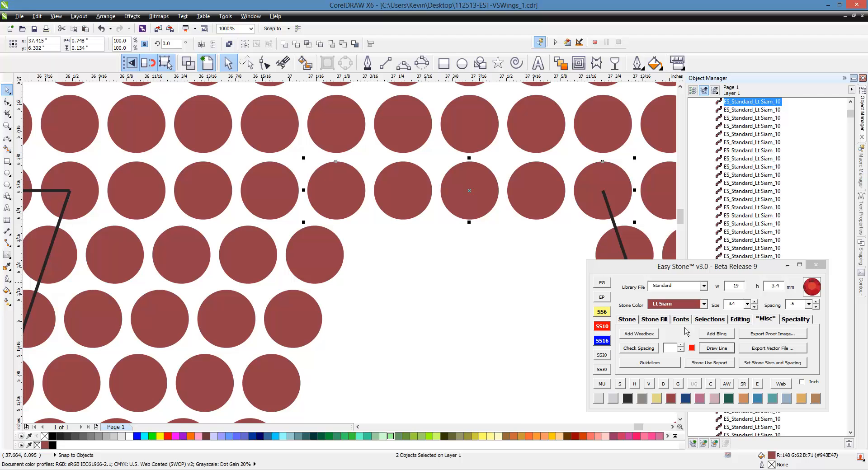
pyautogui.click(717, 348)
pyautogui.scroll(-2, 388, 179)
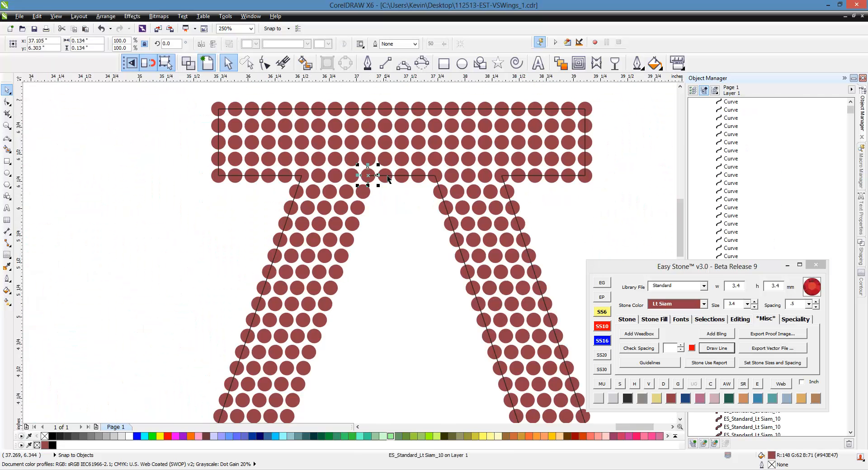
# Draw a line down the left leg's inner edge from the top serif's bottom row to the crossbar's top row.
pyautogui.scroll(-2, 377, 180)
pyautogui.scroll(3, 361, 294)
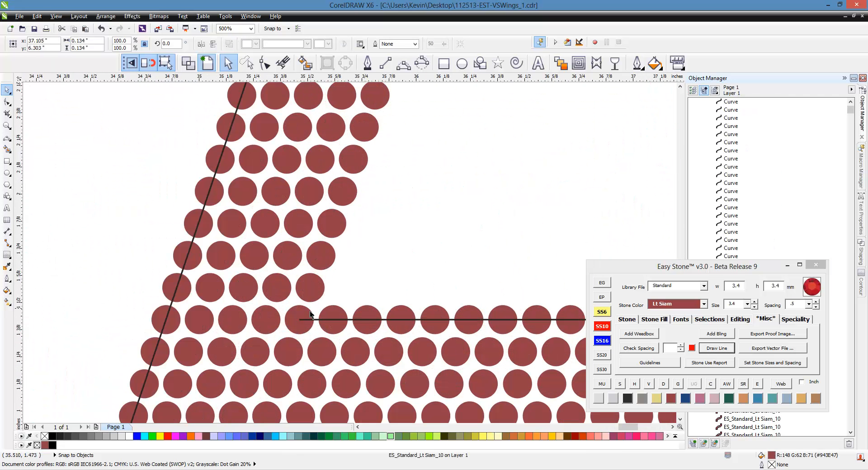
pyautogui.keyDown('shift'); pyautogui.click(310, 315); pyautogui.keyUp('shift')
pyautogui.click(719, 352)
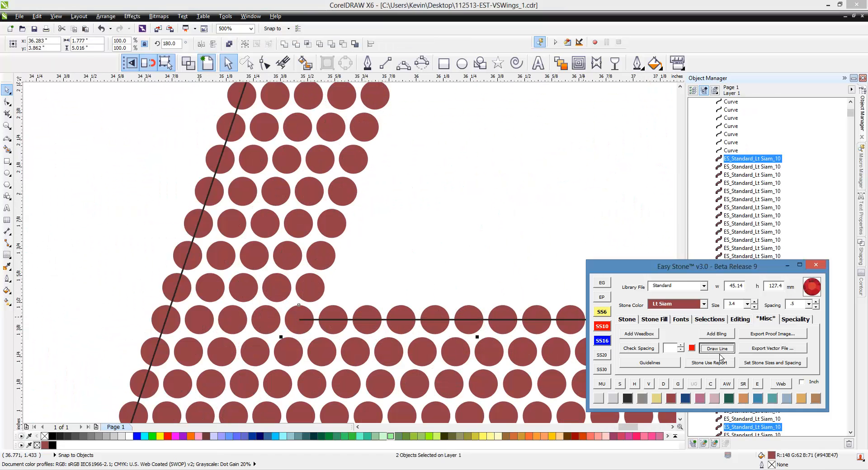
# Mark one outline line as the sample, select all matching lines within the copied A, and join them into a single path.
pyautogui.scroll(-4, 320, 205)
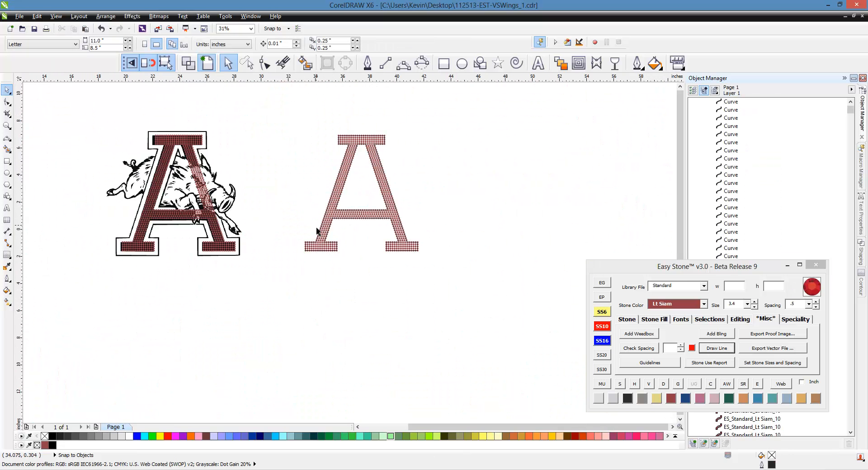
pyautogui.scroll(1, 411, 176)
pyautogui.scroll(-1, 410, 229)
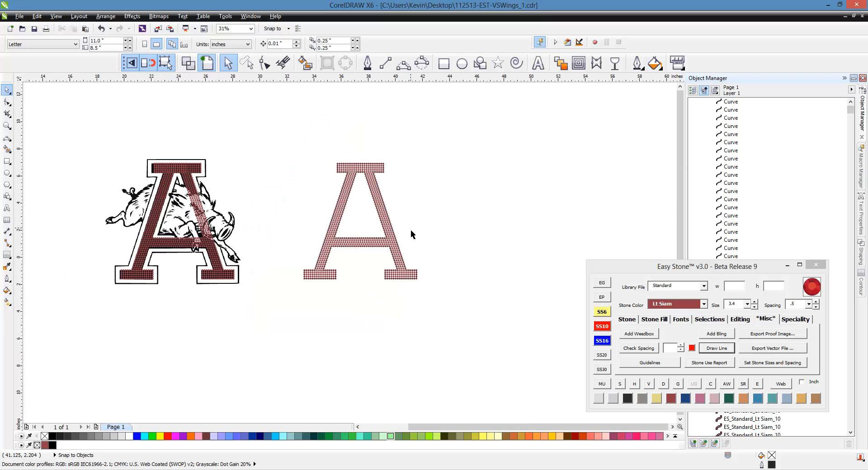
pyautogui.scroll(6, 382, 210)
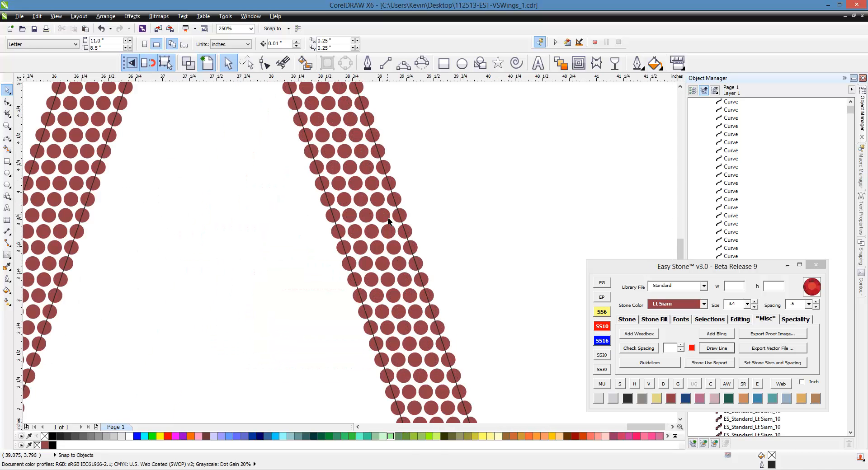
pyautogui.click(402, 229)
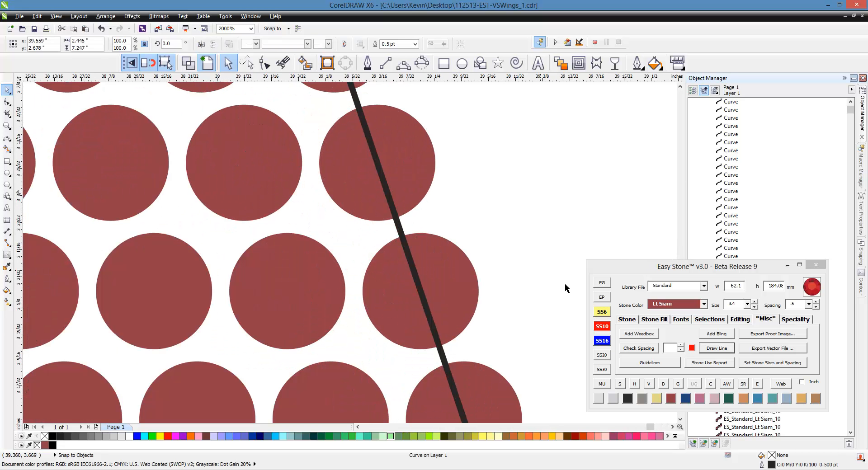
pyautogui.click(715, 326)
pyautogui.click(714, 322)
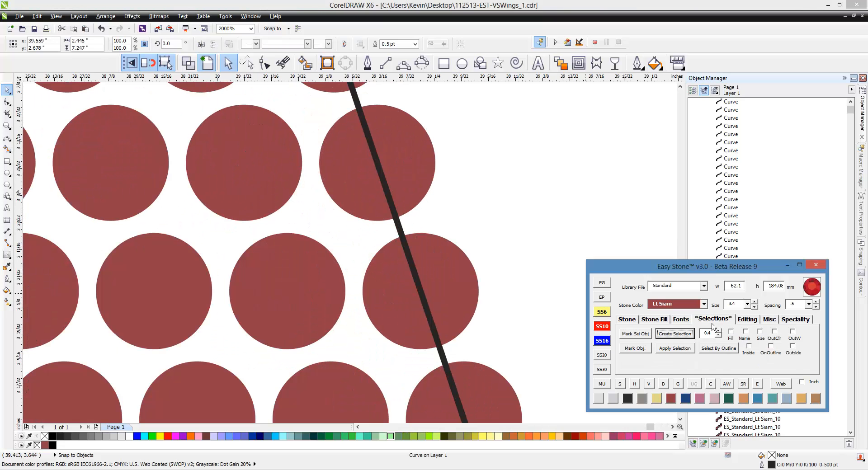
pyautogui.click(493, 204)
pyautogui.scroll(-6, 493, 204)
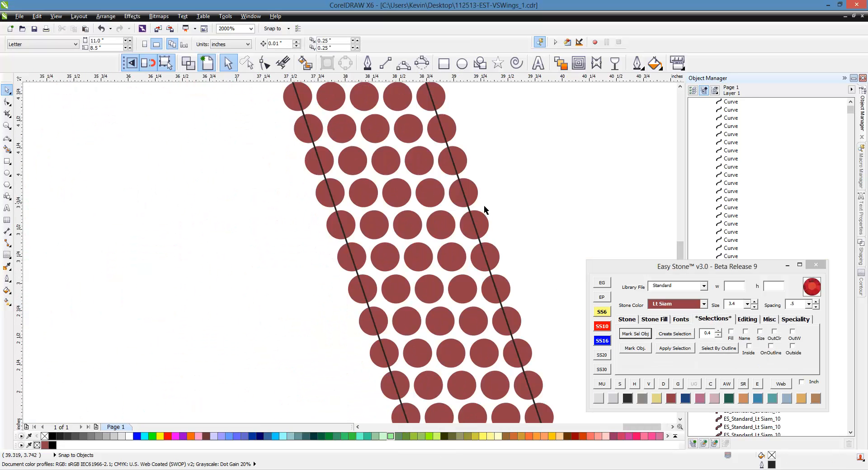
pyautogui.moveTo(221, 117); pyautogui.dragTo(549, 381)
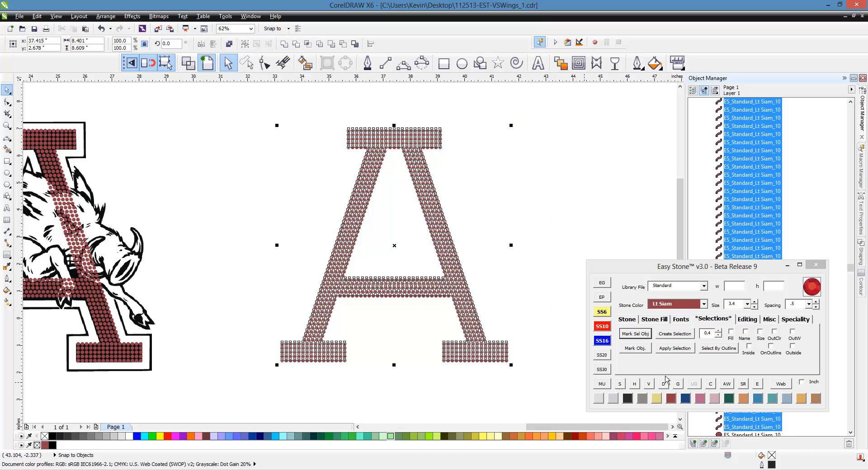
pyautogui.click(675, 334)
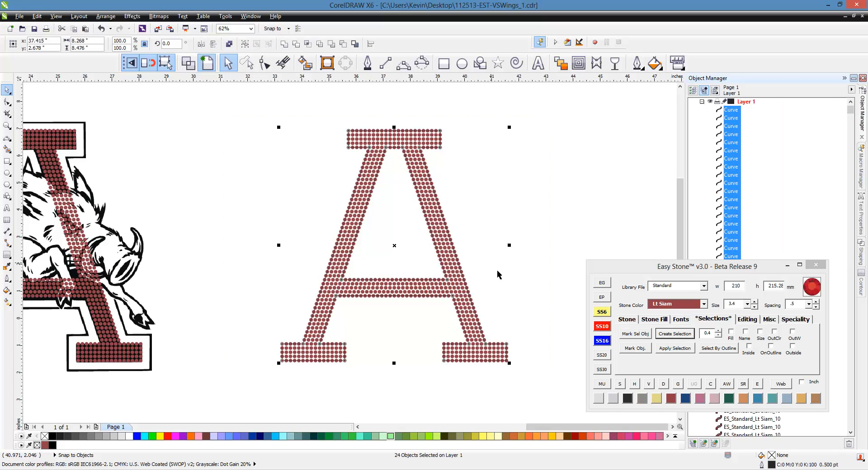
pyautogui.click(756, 320)
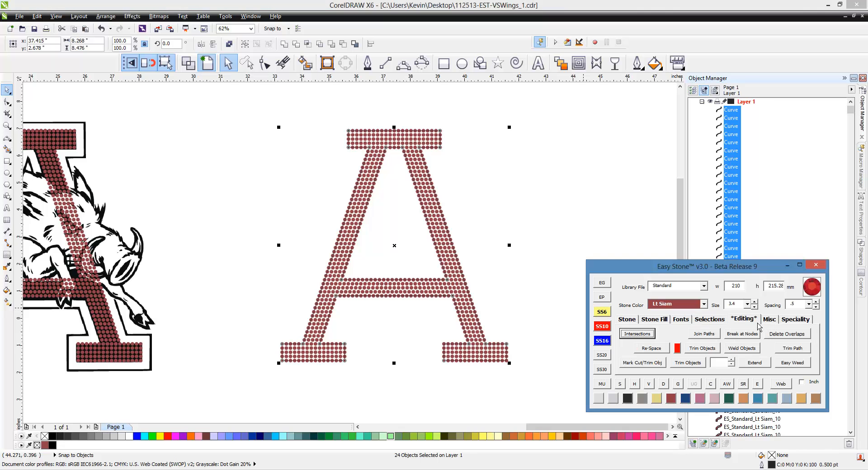
pyautogui.click(712, 337)
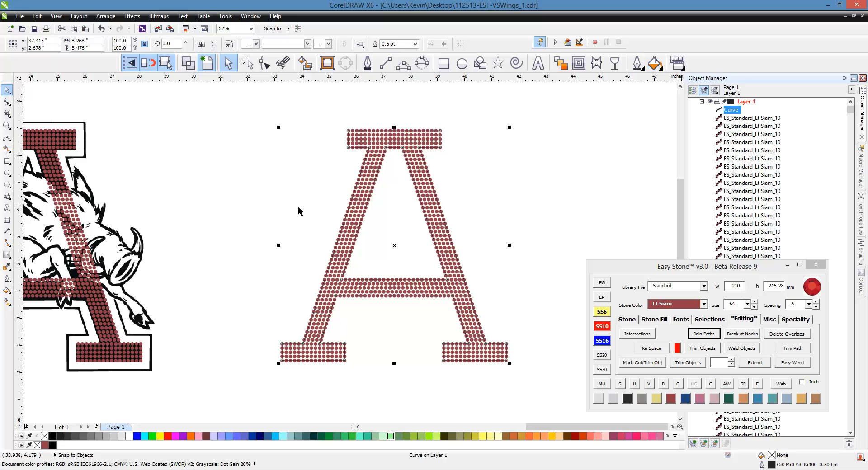
# Add a one-step outside contour around the joined A path and set its offset to 0.375 inch.
pyautogui.click(586, 69)
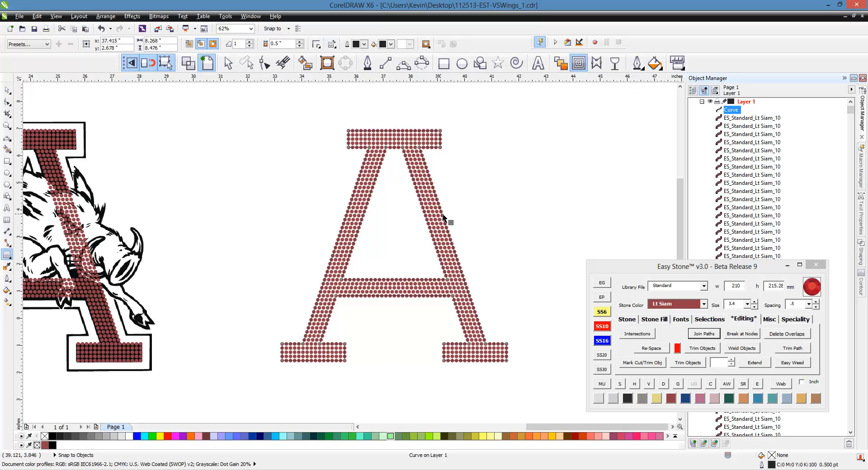
pyautogui.moveTo(444, 215); pyautogui.dragTo(518, 240)
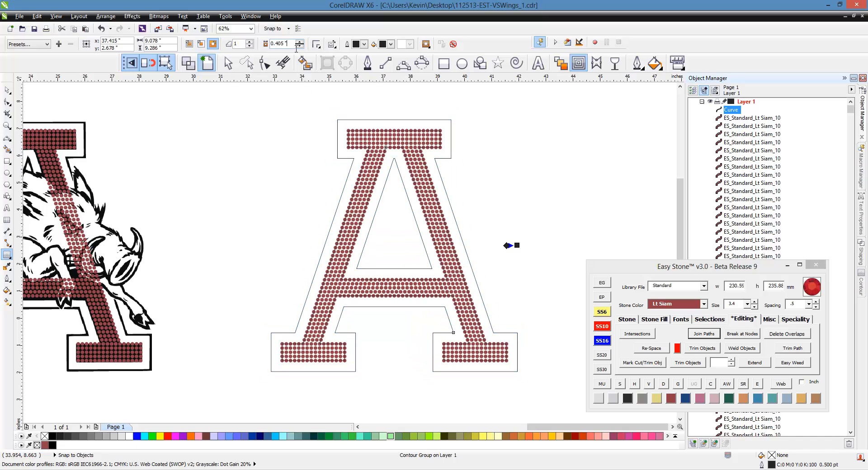
pyautogui.doubleClick(295, 46)
pyautogui.write('.375')
pyautogui.press('Return')
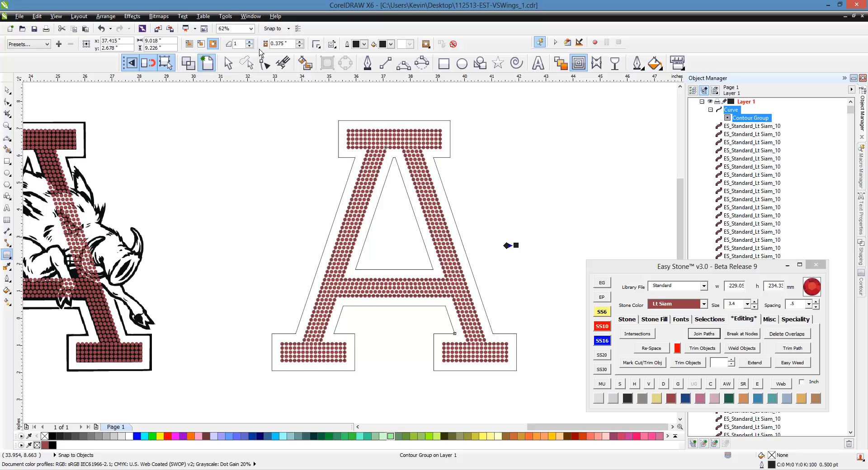
pyautogui.click(7, 91)
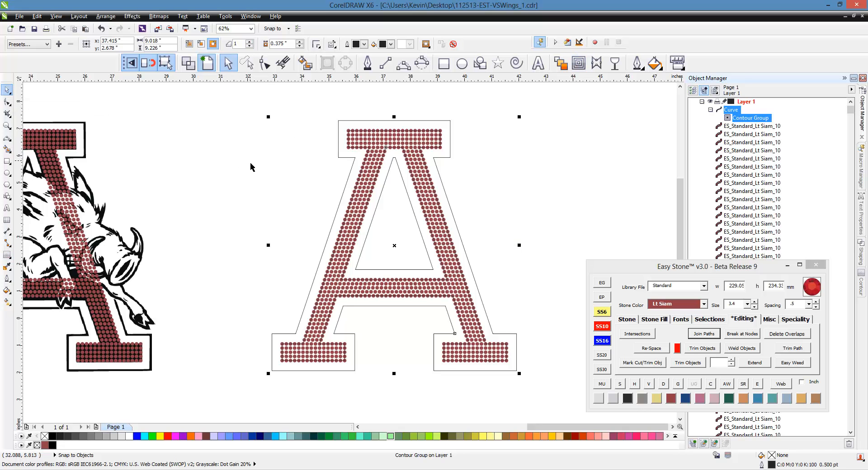
pyautogui.click(252, 166)
pyautogui.scroll(-1, 409, 211)
pyautogui.scroll(1, 369, 217)
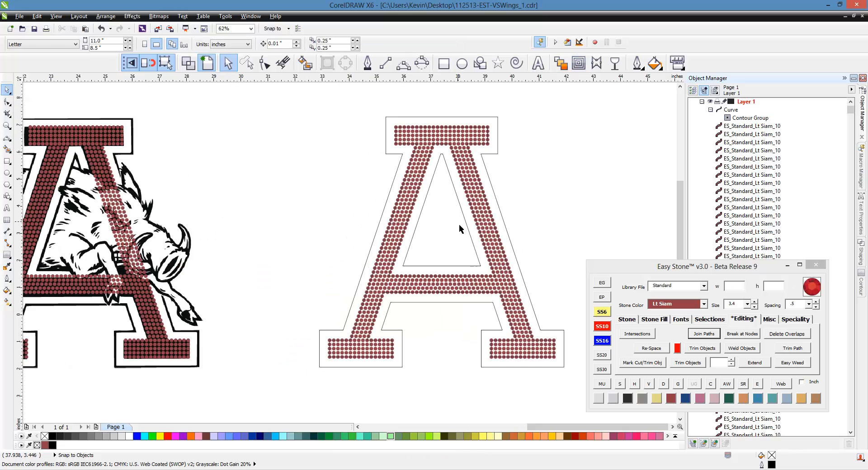
# Break the contour group around the copied A apart into an independent outline curve.
pyautogui.scroll(-1, 475, 229)
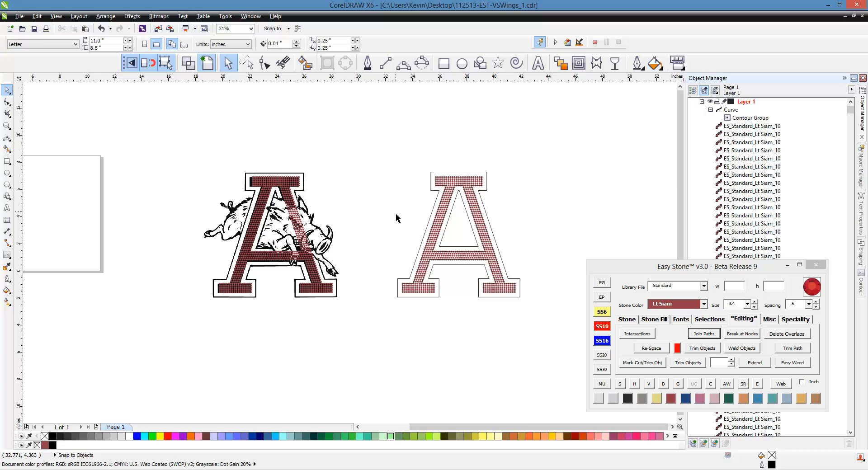
pyautogui.scroll(1, 516, 241)
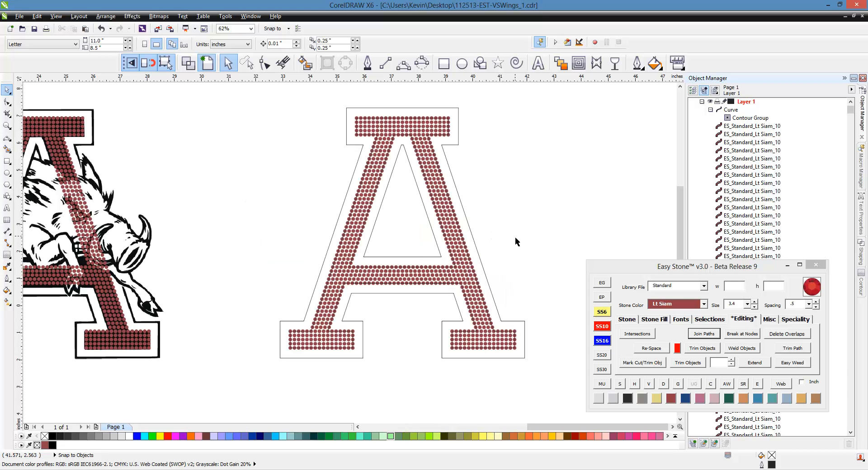
pyautogui.click(454, 181)
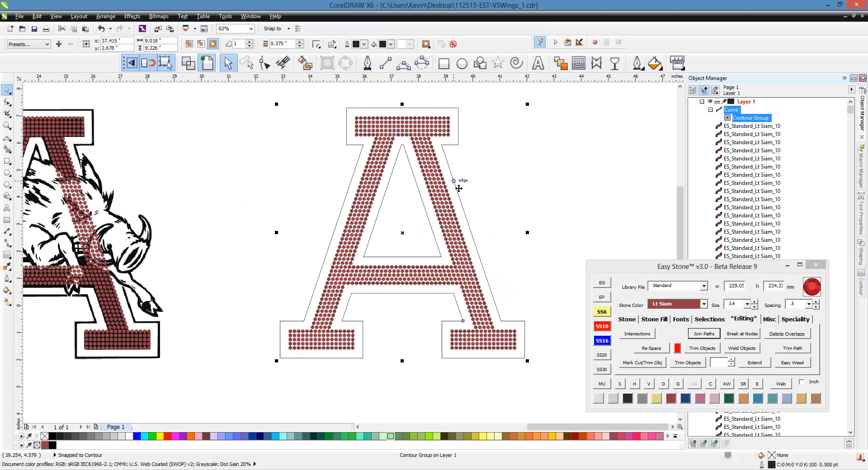
pyautogui.rightClick(452, 183)
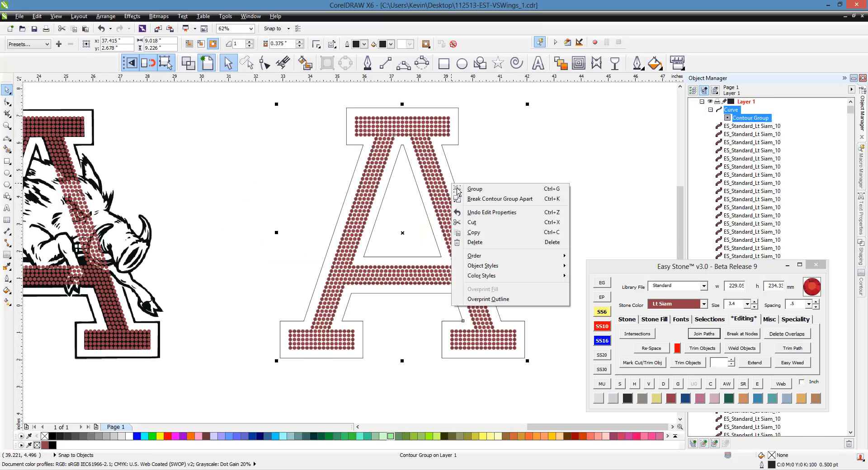
pyautogui.click(504, 204)
pyautogui.click(505, 176)
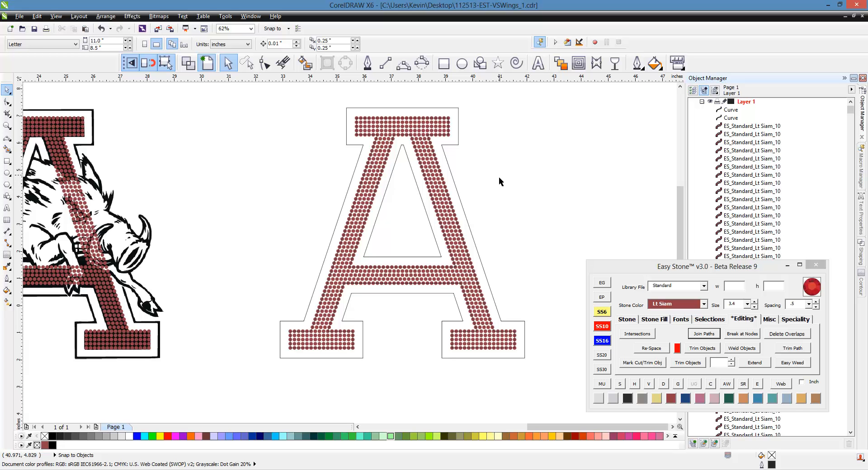
# Add SS16 Crystal stones, 4.8 mm with 0.5 spacing, along the outer contour curve of the copied A.
pyautogui.click(462, 207)
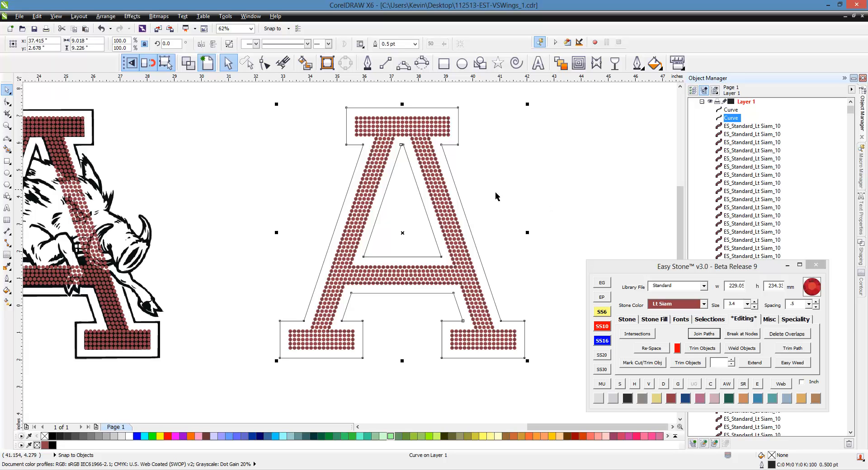
pyautogui.scroll(-2, 388, 210)
pyautogui.scroll(2, 467, 200)
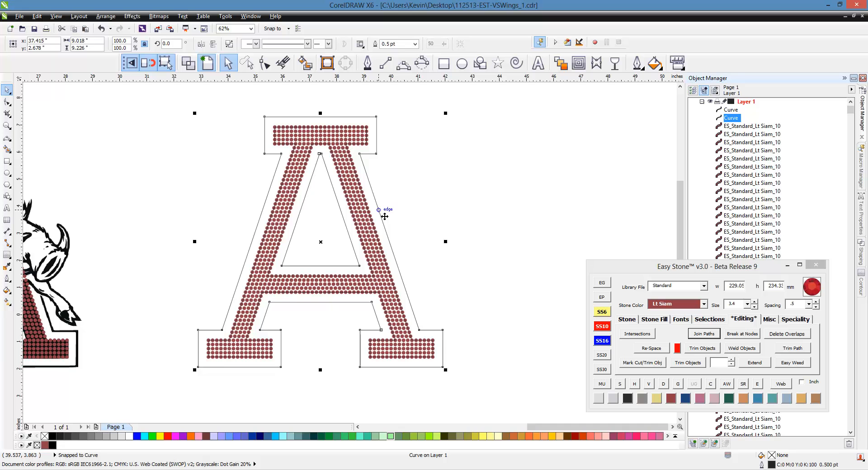
pyautogui.click(603, 401)
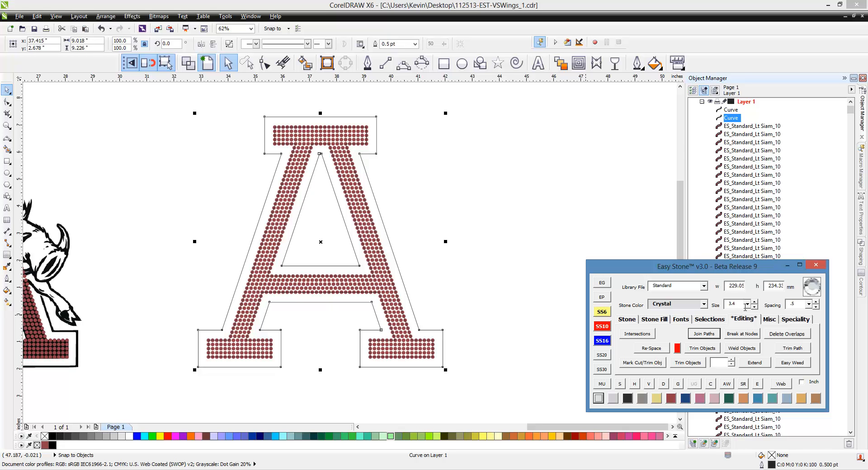
pyautogui.click(607, 344)
pyautogui.click(632, 320)
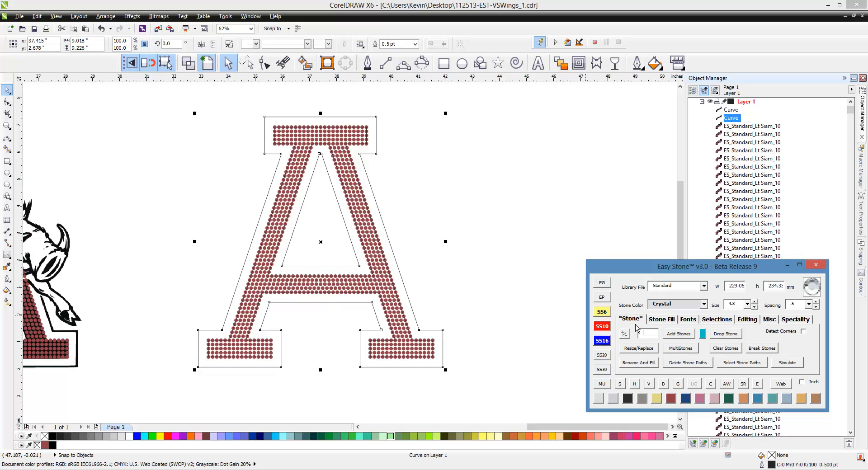
pyautogui.click(681, 337)
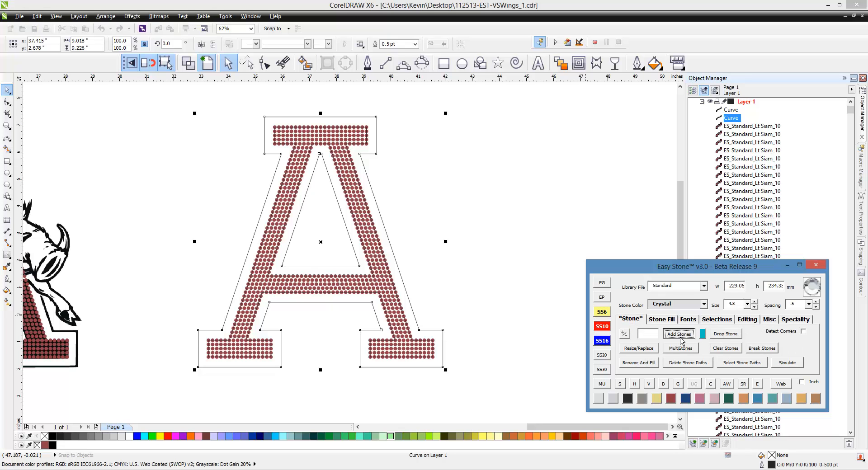
pyautogui.click(501, 254)
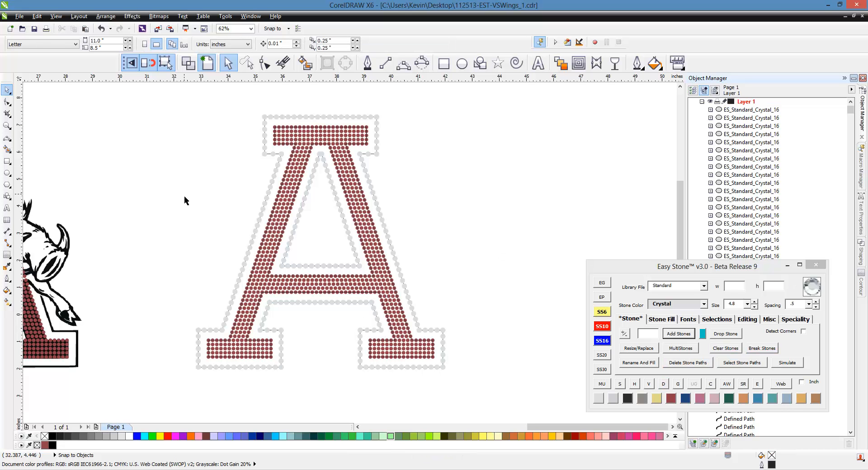
# Select the whole copied A with its crystal border and delete the stone paths.
pyautogui.moveTo(160, 108); pyautogui.dragTo(475, 381)
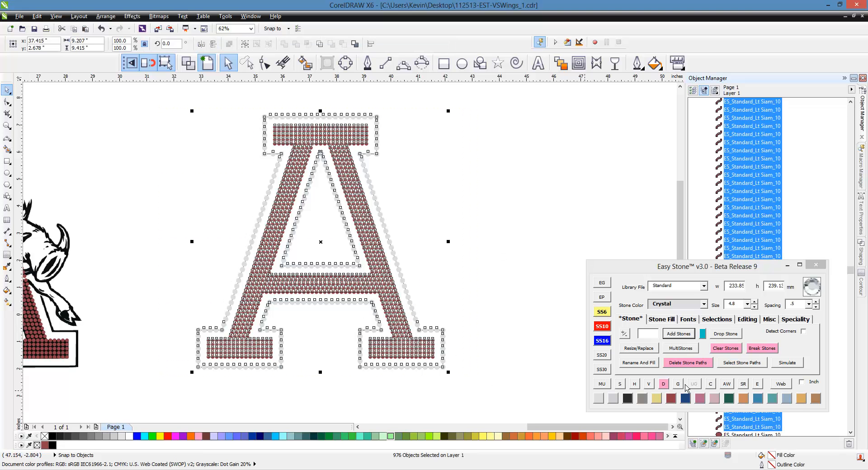
pyautogui.click(694, 364)
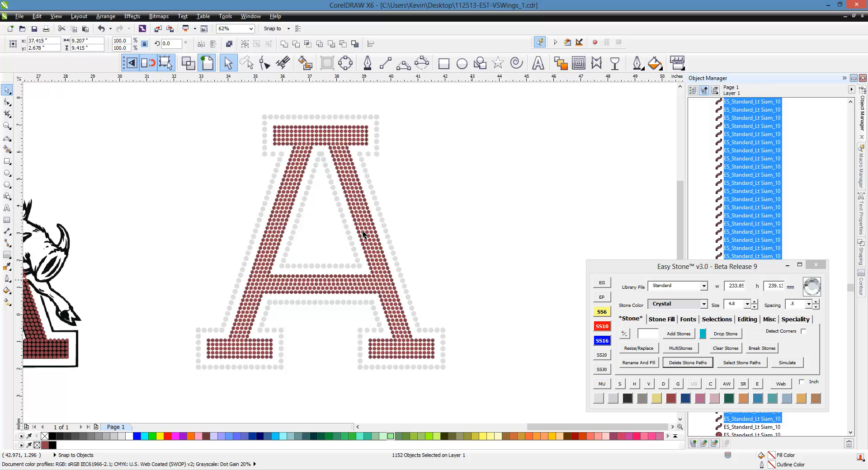
pyautogui.press('Escape')
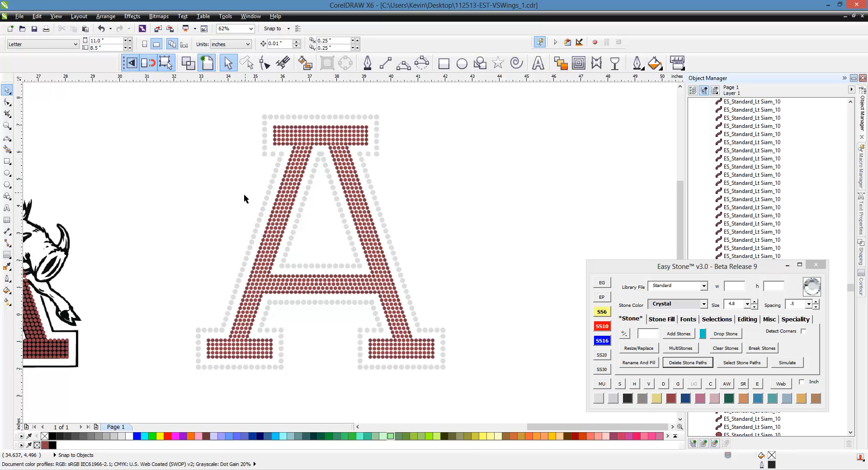
# Replace the two overlapping crystal stones at the inner triangle's apex with a single stone using Delete Overlaps.
pyautogui.scroll(5, 239, 158)
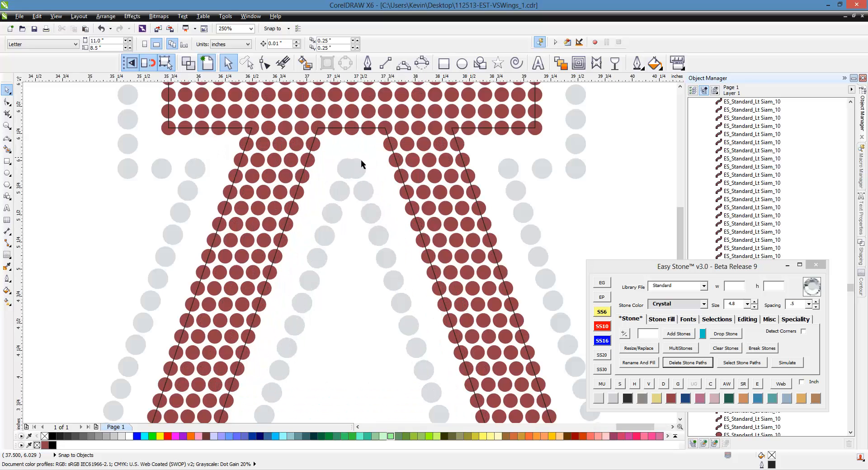
pyautogui.click(329, 177)
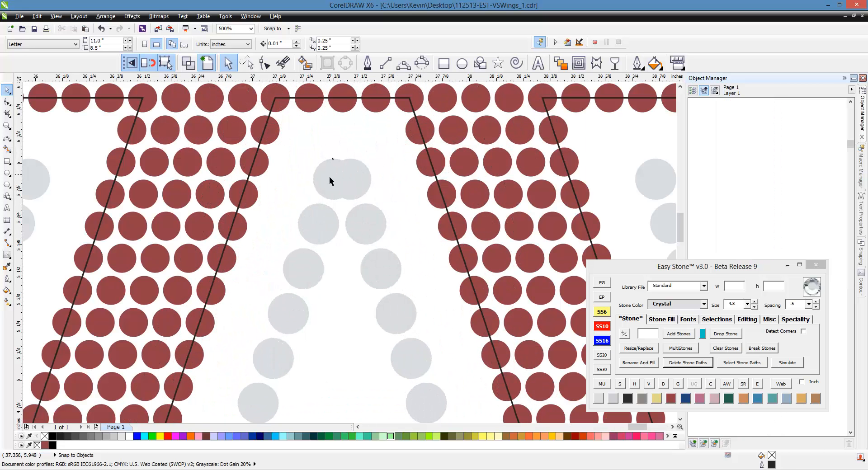
pyautogui.keyDown('shift'); pyautogui.click(361, 181); pyautogui.keyUp('shift')
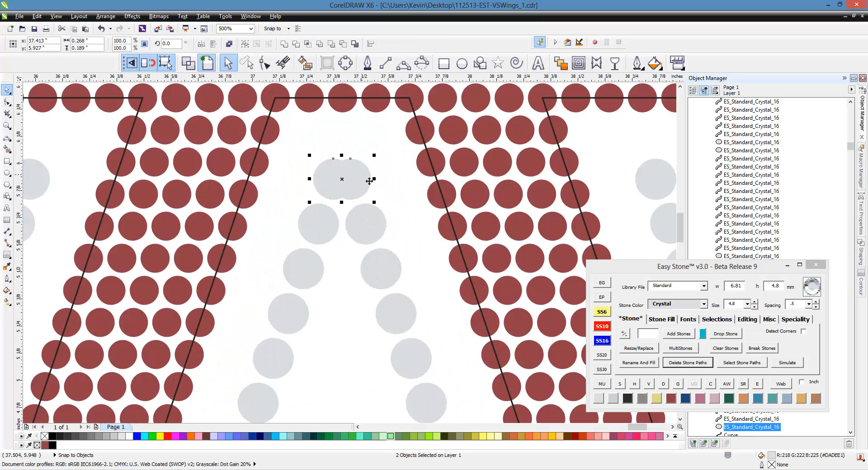
pyautogui.click(754, 322)
pyautogui.click(789, 339)
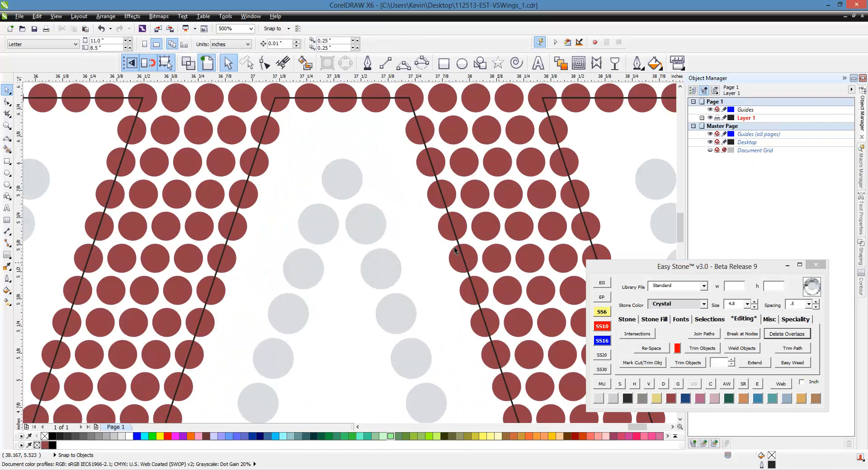
pyautogui.click(352, 186)
pyautogui.scroll(-2, 348, 187)
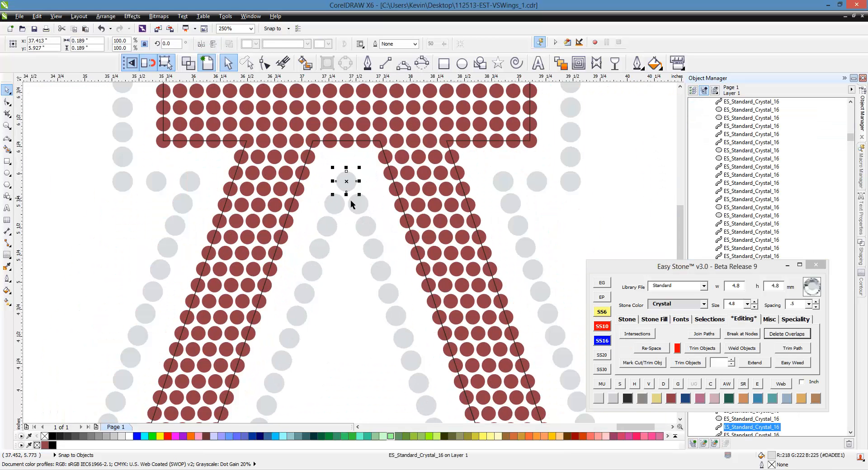
# Duplicate a crystal stone in the short row under the top serif's left end and distribute the row's four stones evenly horizontally.
pyautogui.click(120, 192)
pyautogui.click(140, 168)
pyautogui.scroll(2, 140, 168)
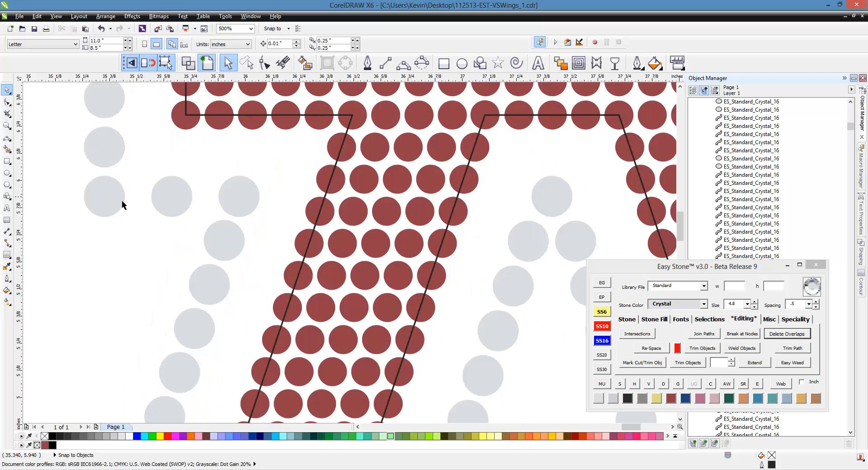
pyautogui.scroll(2, 163, 199)
pyautogui.scroll(-4, 257, 197)
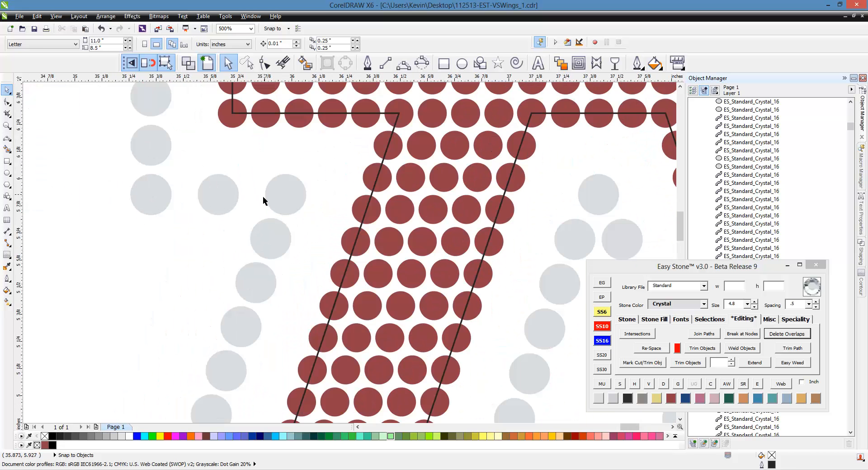
pyautogui.scroll(2, 233, 195)
pyautogui.moveTo(246, 195); pyautogui.dragTo(214, 194)
pyautogui.rightClick(215, 194)
pyautogui.click(144, 188)
pyautogui.keyDown('shift'); pyautogui.click(205, 188); pyautogui.keyUp('shift')
pyautogui.keyDown('shift'); pyautogui.click(276, 186); pyautogui.keyUp('shift')
pyautogui.keyDown('shift'); pyautogui.click(357, 192); pyautogui.keyUp('shift')
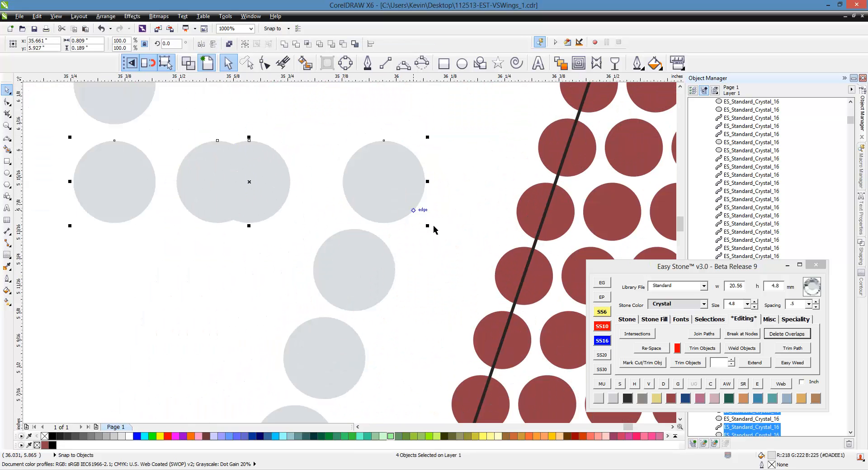
pyautogui.click(635, 384)
pyautogui.click(196, 285)
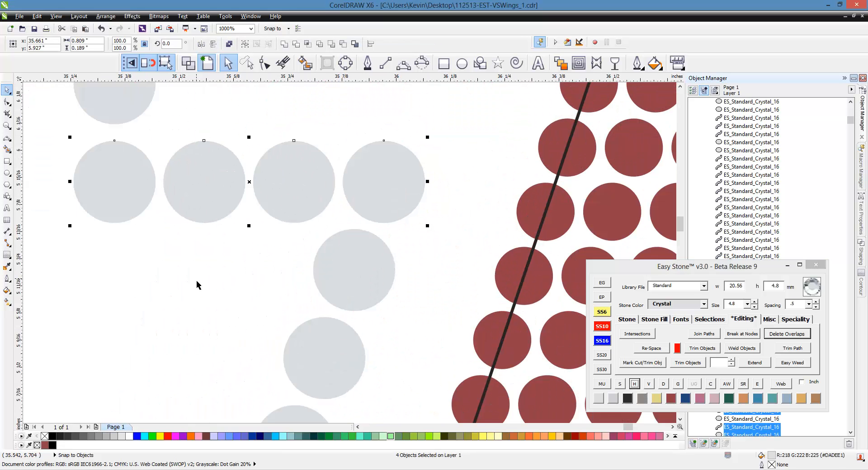
# Duplicate the corner crystal stone under the top serif's right end and distribute that row's four stones evenly horizontally.
pyautogui.scroll(-3, 115, 183)
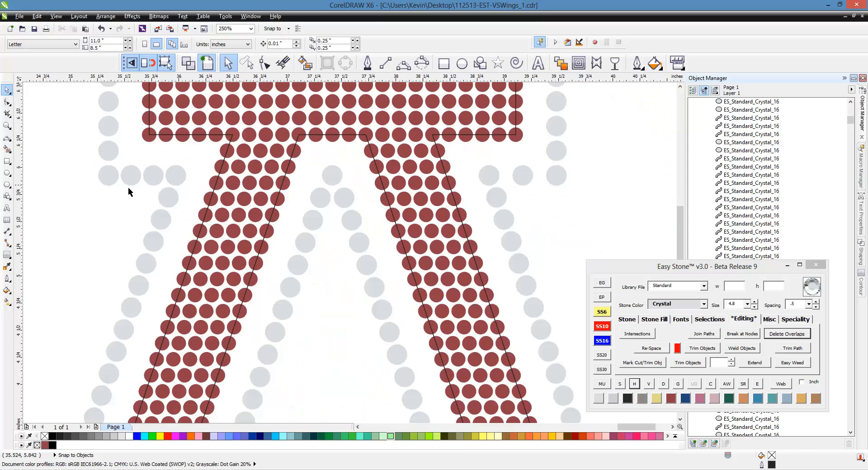
pyautogui.scroll(1, 525, 167)
pyautogui.scroll(1, 576, 177)
pyautogui.moveTo(587, 192); pyautogui.dragTo(535, 192)
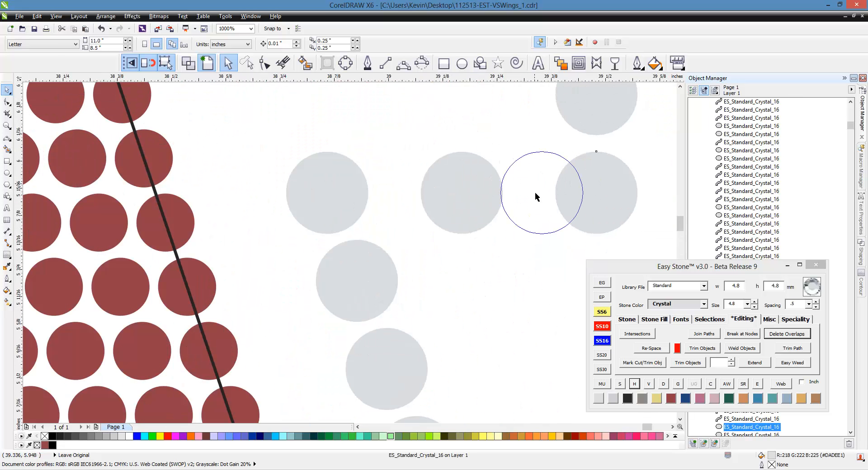
pyautogui.rightClick(536, 192)
pyautogui.click(587, 190)
pyautogui.keyDown('shift'); pyautogui.click(448, 188); pyautogui.keyUp('shift')
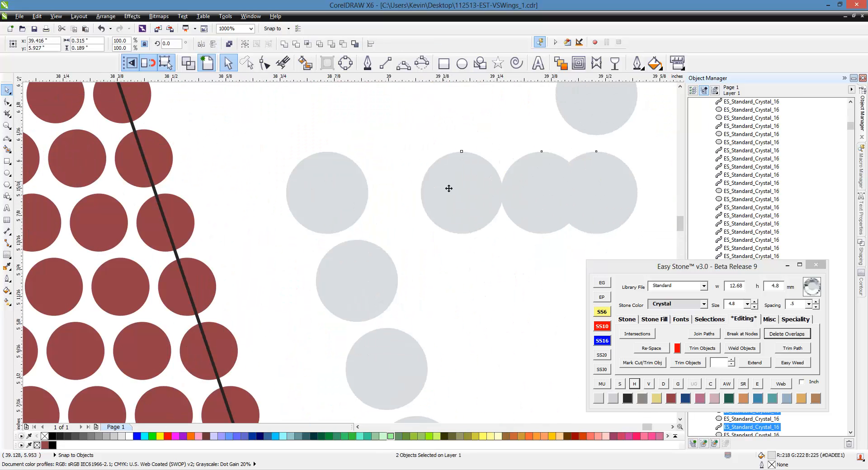
pyautogui.keyDown('shift'); pyautogui.click(320, 186); pyautogui.keyUp('shift')
pyautogui.click(635, 387)
pyautogui.click(468, 309)
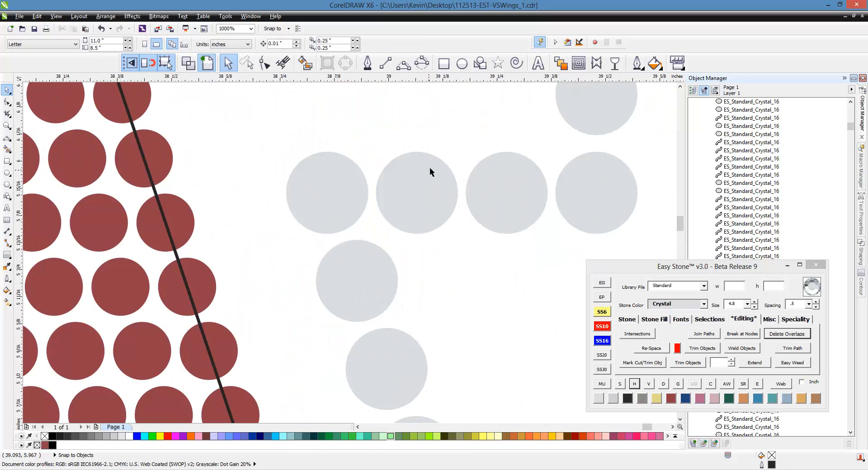
# Examine the crystal border around the crossbar, inner triangle and feet for uneven stone spacing.
pyautogui.scroll(-2, 433, 168)
pyautogui.scroll(-1, 473, 183)
pyautogui.scroll(-1, 401, 167)
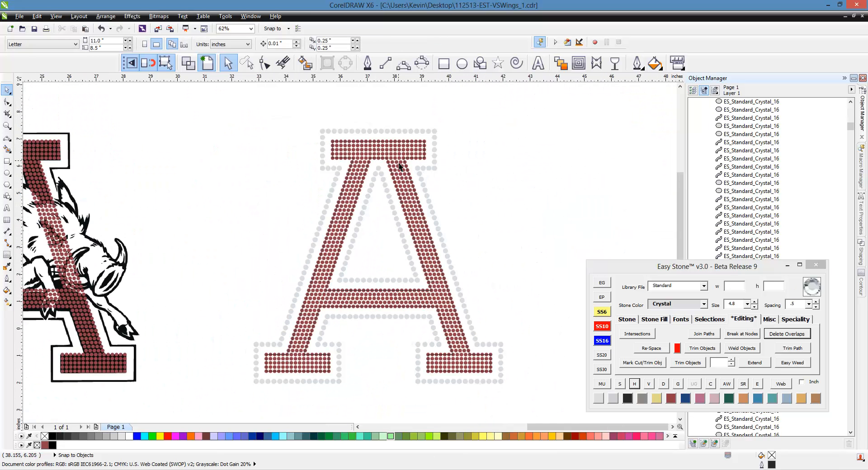
pyautogui.scroll(1, 407, 305)
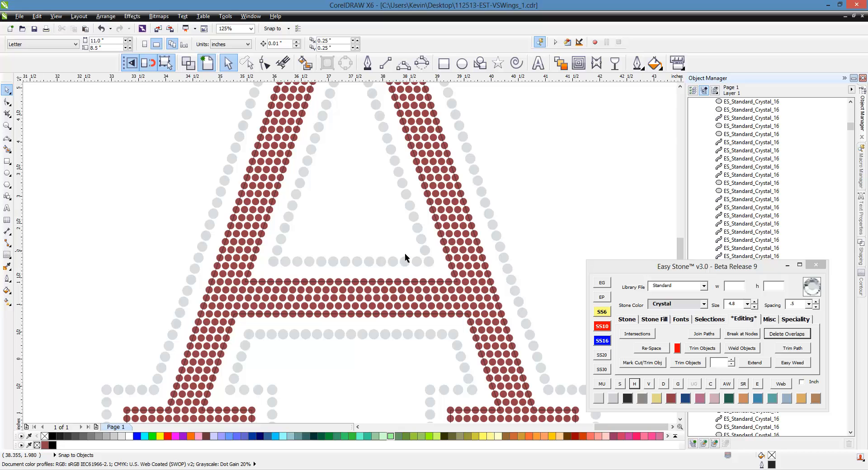
pyautogui.scroll(-1, 267, 203)
pyautogui.scroll(1, 298, 330)
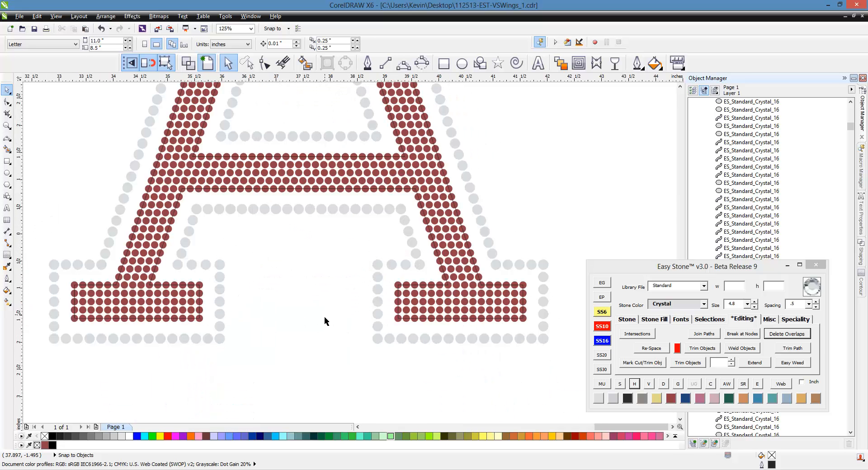
pyautogui.scroll(-1, 337, 317)
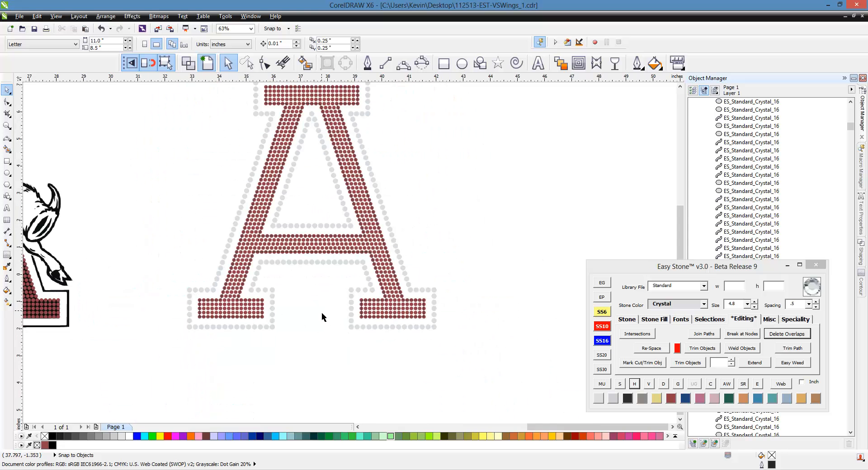
# Move the joined A outline curve off the stones, about 15 inches to the right into empty space.
pyautogui.scroll(1, 312, 239)
pyautogui.scroll(2, 312, 240)
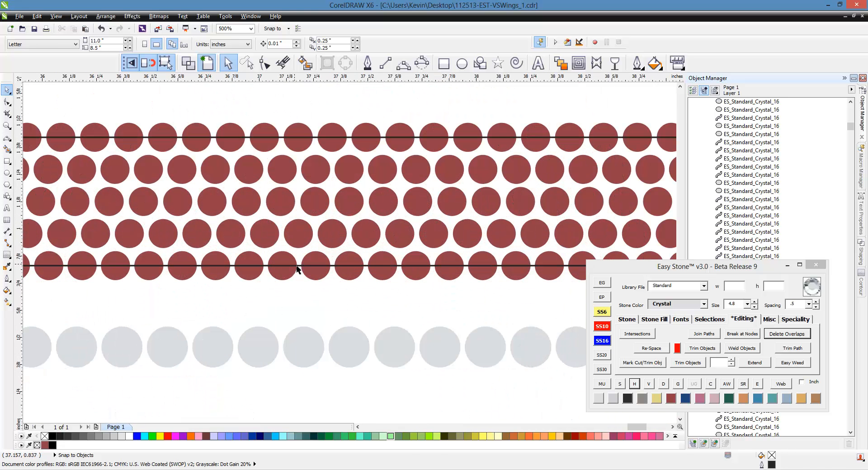
pyautogui.click(297, 269)
pyautogui.scroll(-5, 263, 208)
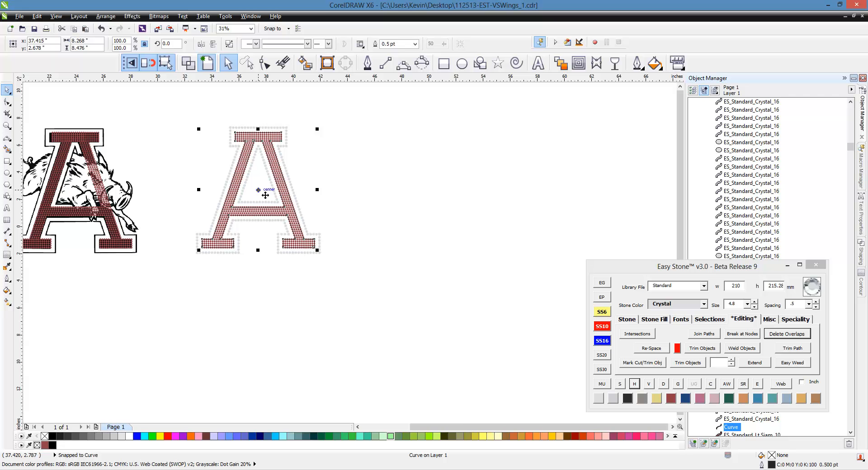
pyautogui.moveTo(265, 195); pyautogui.dragTo(473, 195)
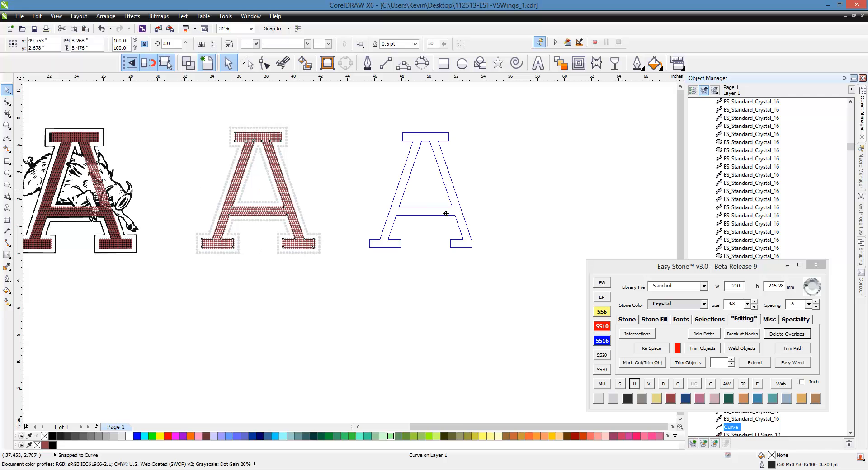
pyautogui.click(429, 295)
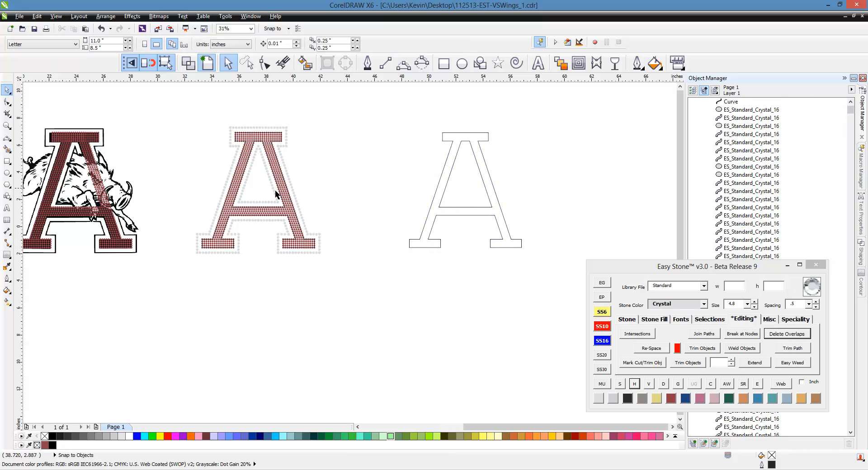
# Delete the leftover A outline curve lying over the Lt Siam fill stones.
pyautogui.scroll(5, 275, 190)
pyautogui.scroll(2, 370, 210)
pyautogui.click(424, 210)
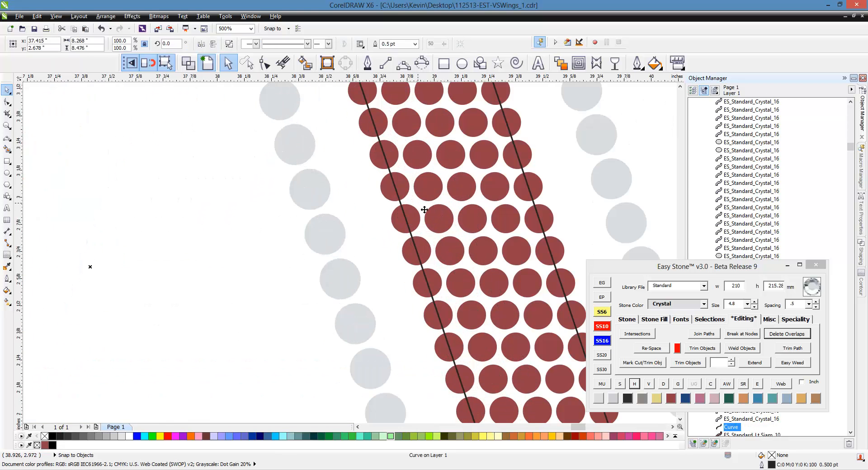
pyautogui.press('Escape')
# Select all stones of the finished A and delete the ones overlapping within the tolerance.
pyautogui.scroll(-5, 383, 219)
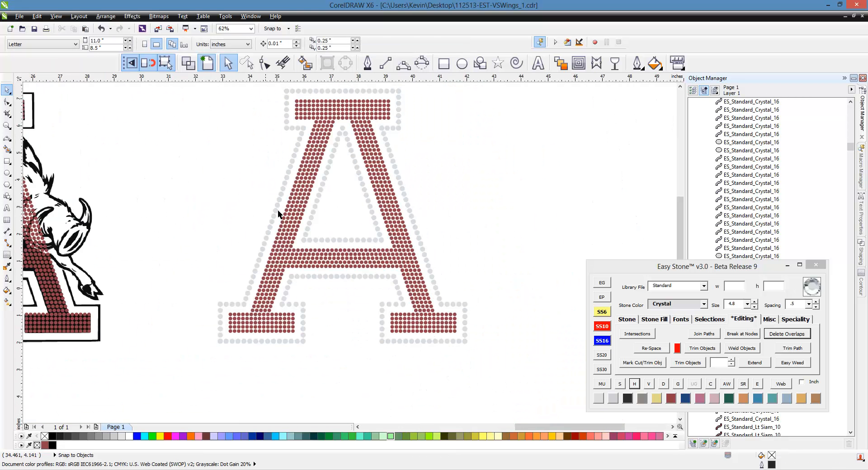
pyautogui.scroll(-2, 277, 210)
pyautogui.moveTo(209, 140); pyautogui.dragTo(403, 300)
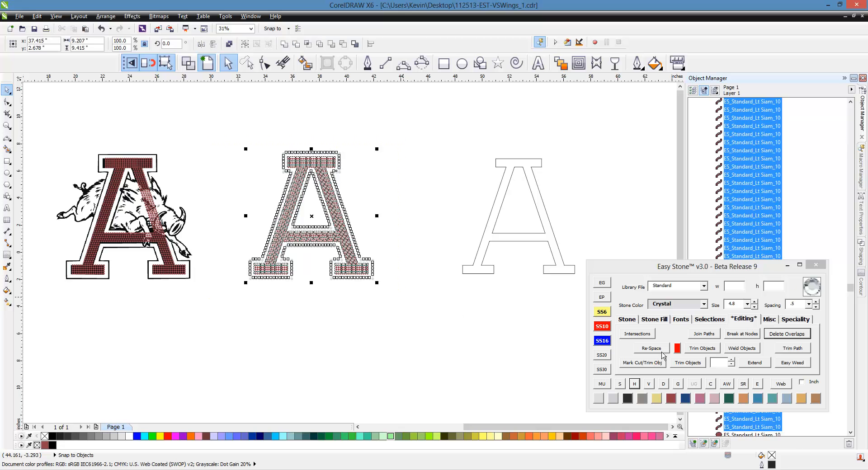
pyautogui.click(712, 385)
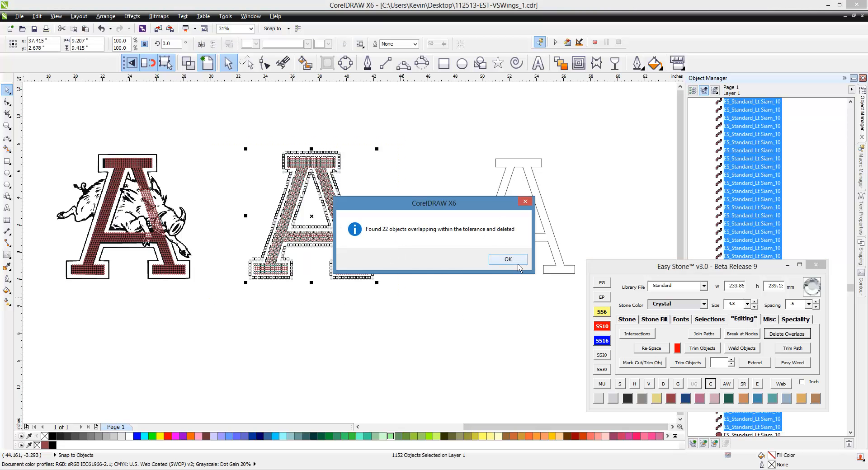
pyautogui.click(516, 263)
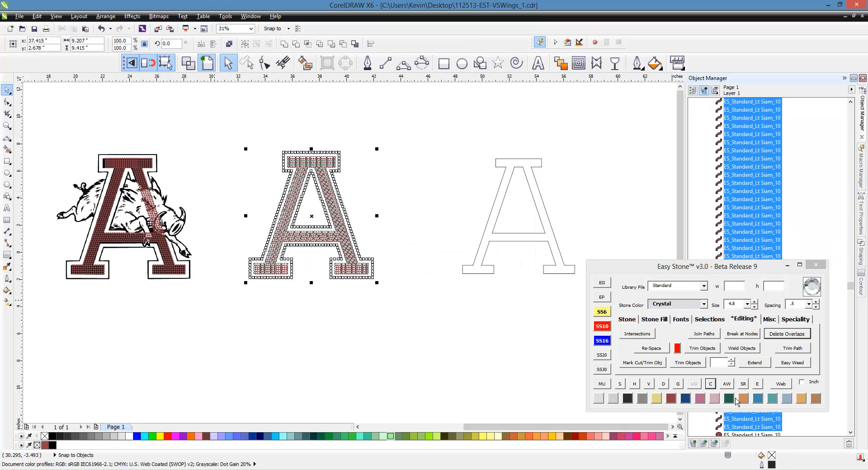
# Add a black weed box behind the finished stone A.
pyautogui.click(727, 384)
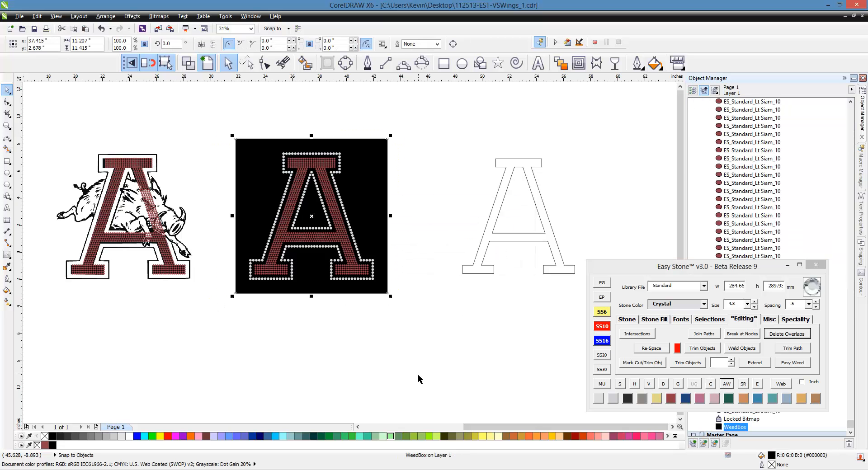
pyautogui.press('Escape')
pyautogui.scroll(1, 326, 177)
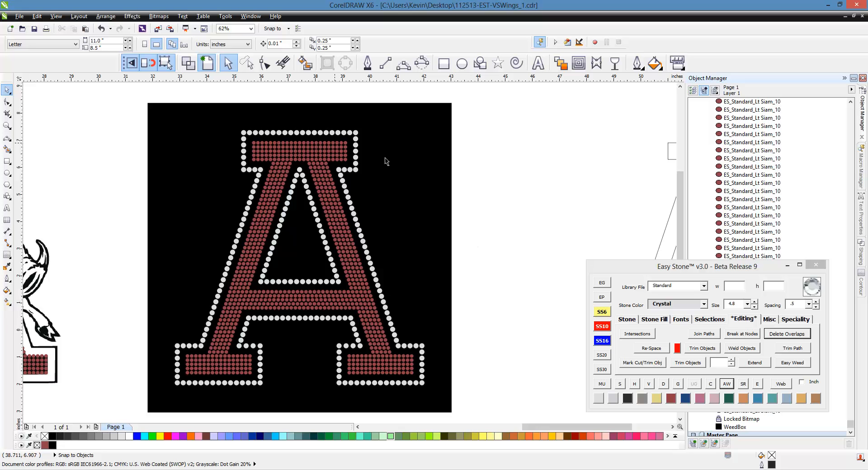
pyautogui.scroll(-2, 263, 214)
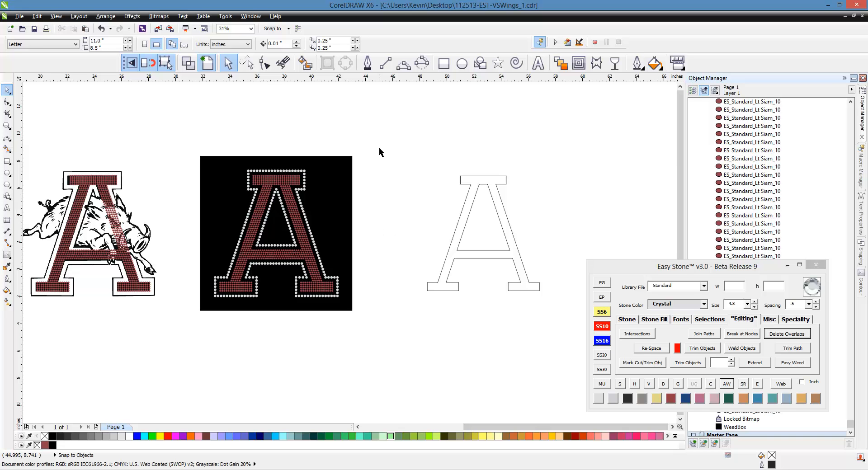
# Copy the stone A together with its black weed box 31 inches to the right, beyond the outline curve.
pyautogui.moveTo(389, 145); pyautogui.dragTo(197, 328)
pyautogui.scroll(-2, 156, 296)
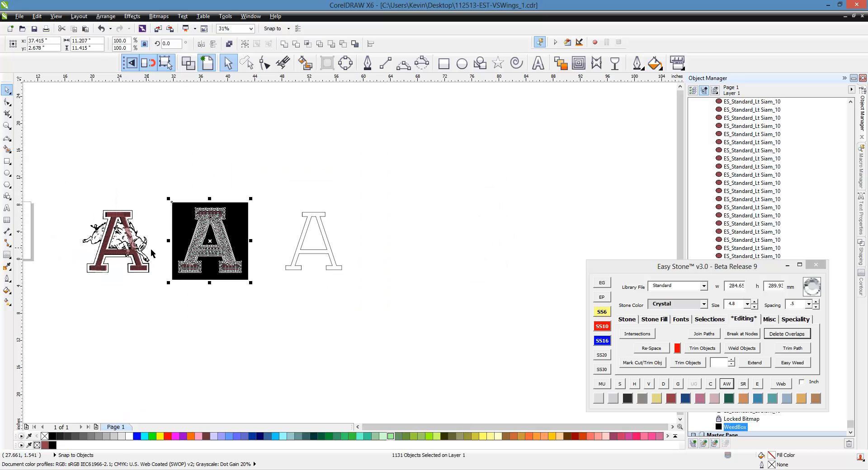
pyautogui.moveTo(238, 262); pyautogui.dragTo(451, 259)
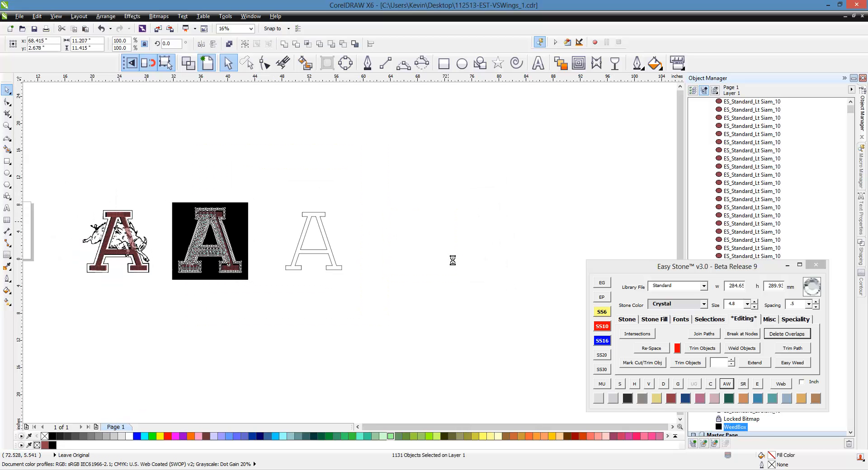
pyautogui.click(463, 331)
# Delete the black weed box behind the copied stone A.
pyautogui.scroll(2, 453, 252)
pyautogui.click(454, 250)
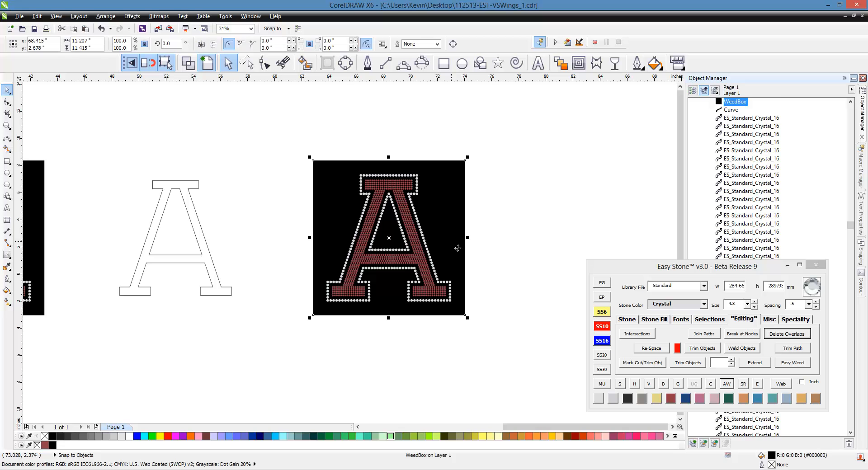
pyautogui.press('Delete')
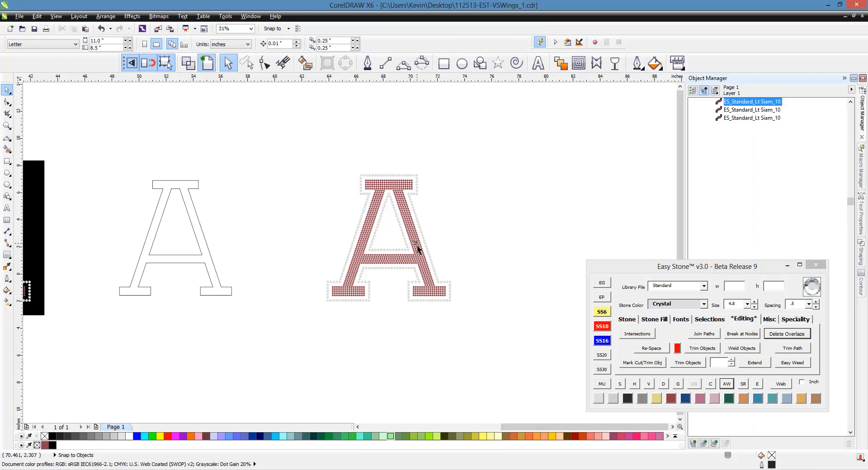
# Mark one Lt Siam stone in the copied A as reference, select all matching fill stones and delete them.
pyautogui.click(414, 243)
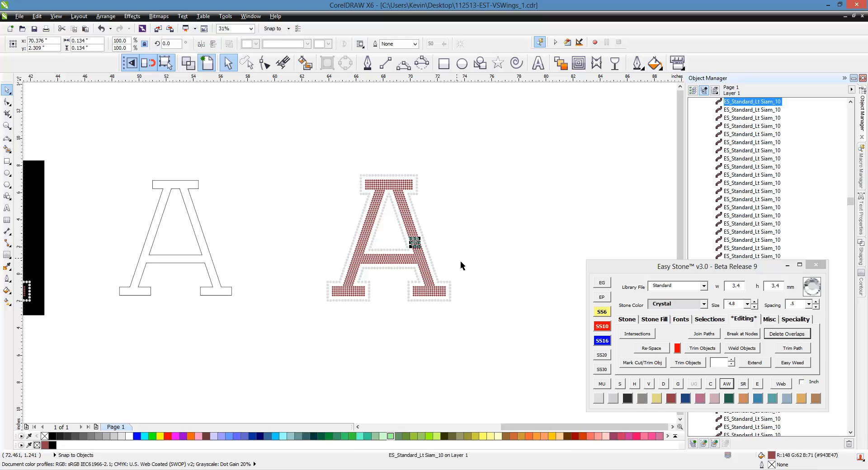
pyautogui.click(716, 322)
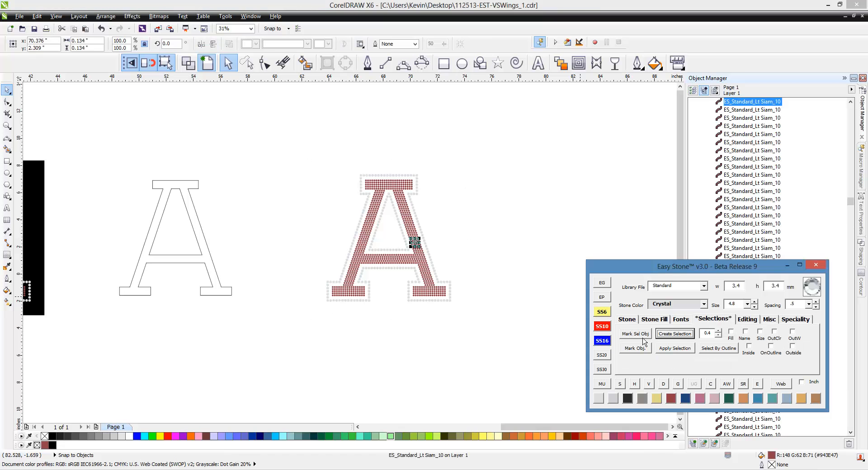
pyautogui.click(473, 226)
pyautogui.moveTo(485, 162); pyautogui.dragTo(299, 323)
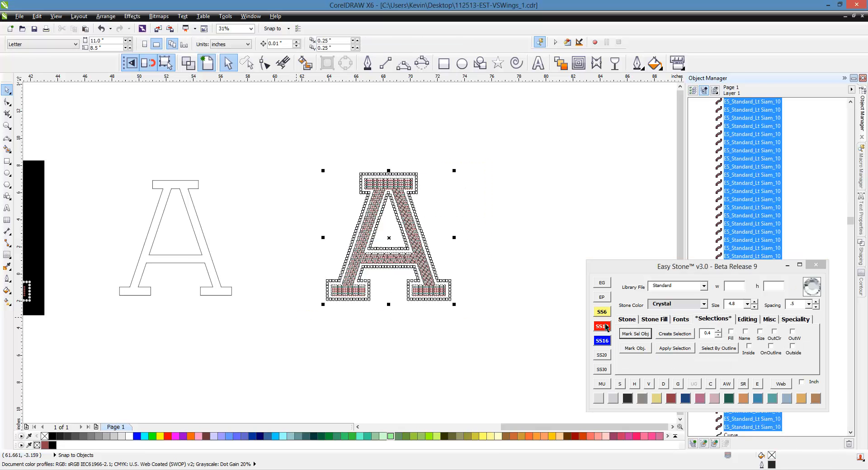
pyautogui.click(682, 337)
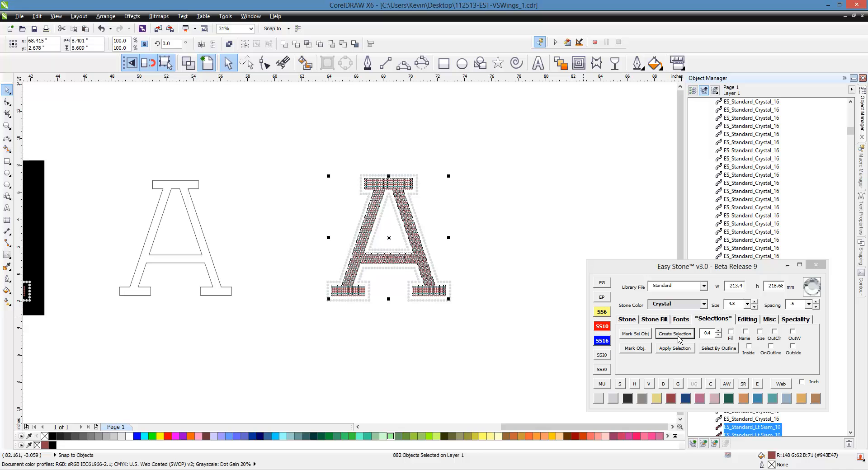
pyautogui.press('Delete')
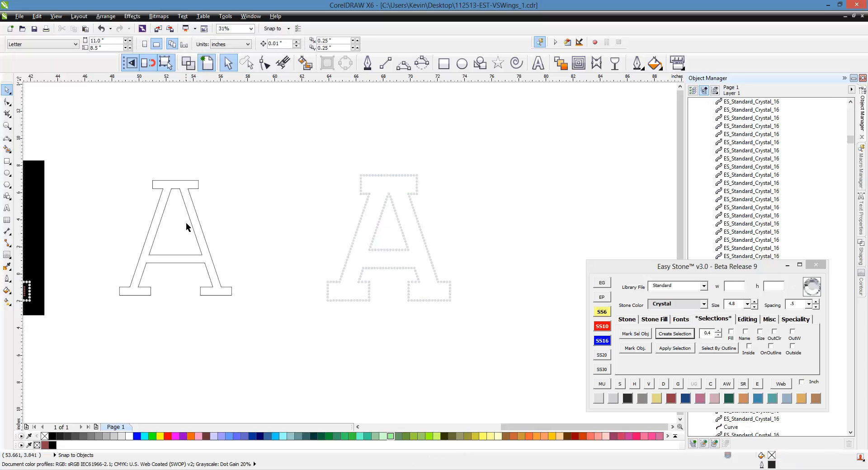
# Group the copy's crystal border stones and centre the A outline curve inside that group, horizontally and vertically.
pyautogui.moveTo(310, 154); pyautogui.dragTo(483, 336)
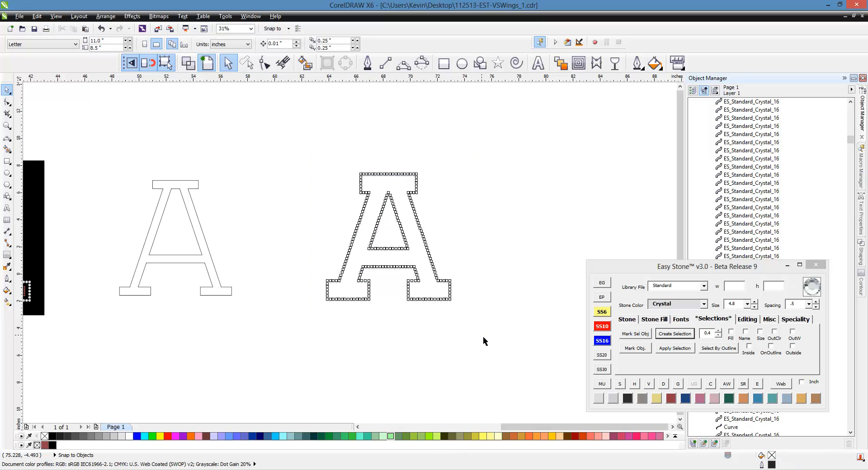
pyautogui.click(678, 385)
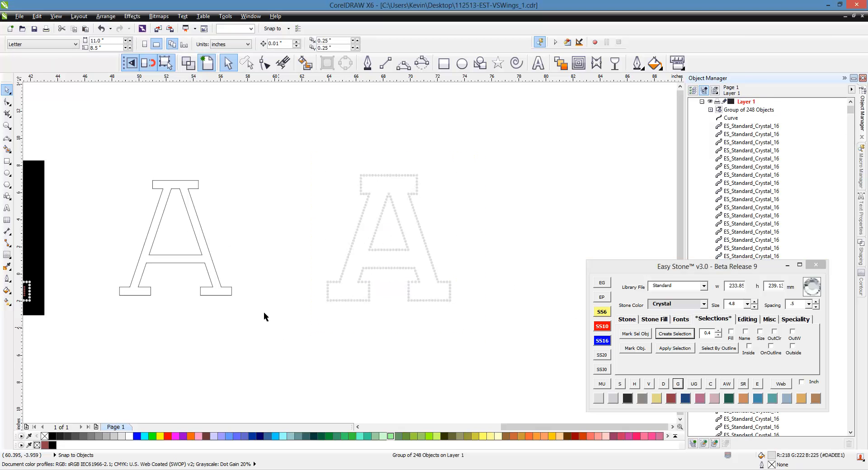
pyautogui.click(197, 239)
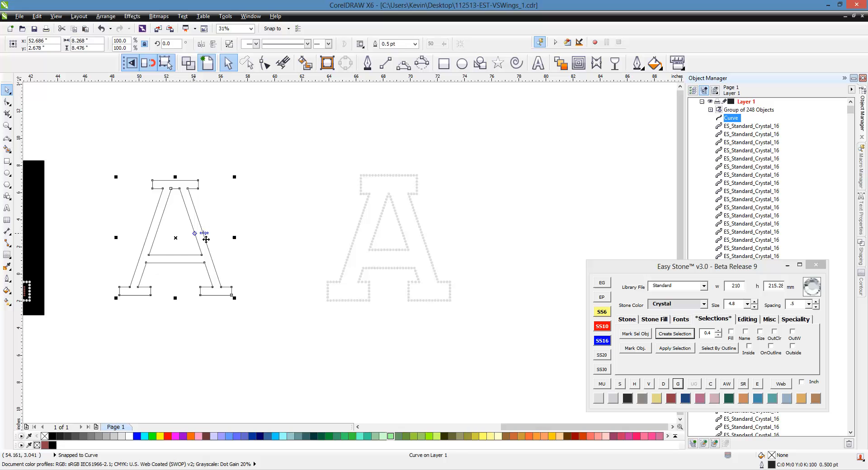
pyautogui.keyDown('shift'); pyautogui.click(384, 257); pyautogui.keyUp('shift')
pyautogui.press('c')
pyautogui.press('e')
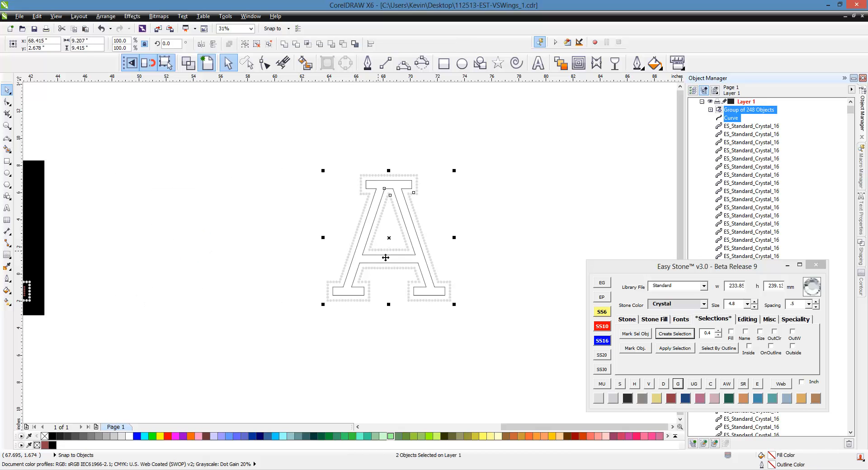
pyautogui.click(251, 269)
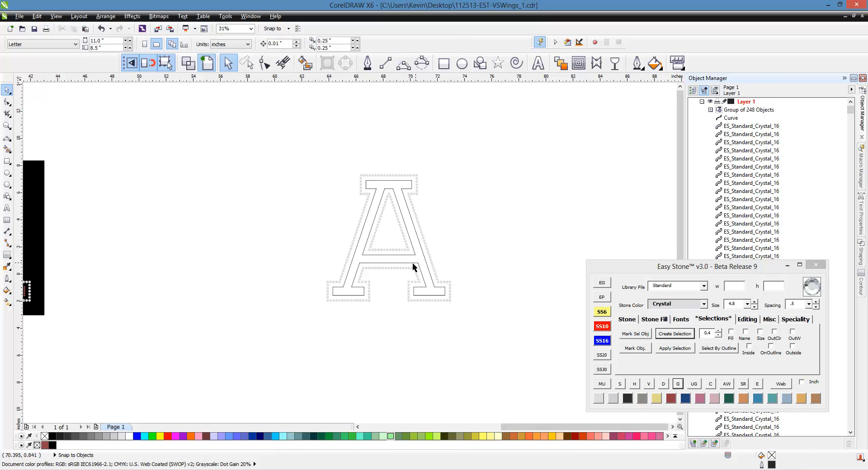
# Contour the A outline outward in one step by about 0.213 inches and break the contour group apart.
pyautogui.scroll(2, 412, 262)
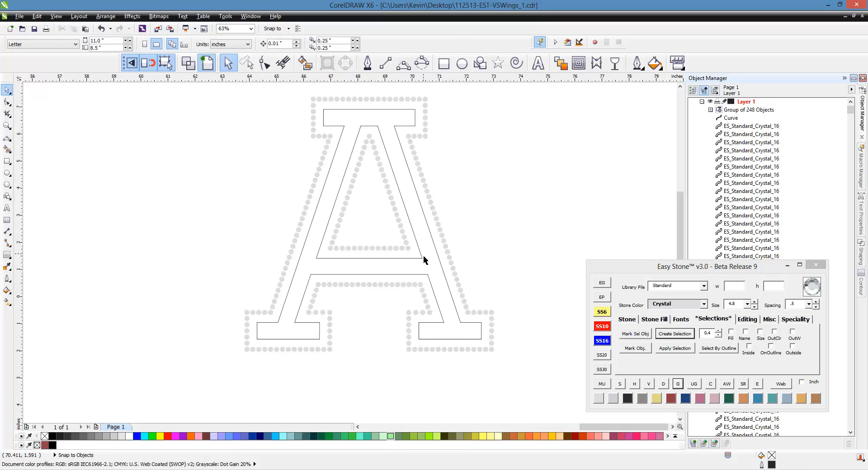
pyautogui.click(423, 256)
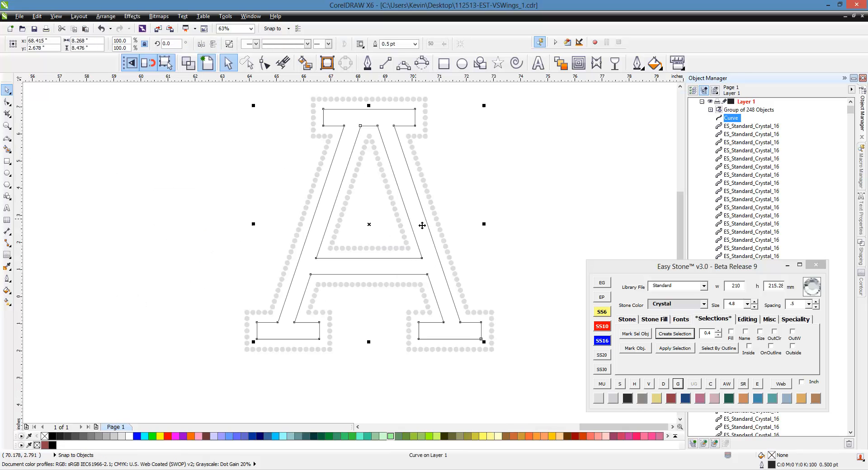
pyautogui.click(581, 66)
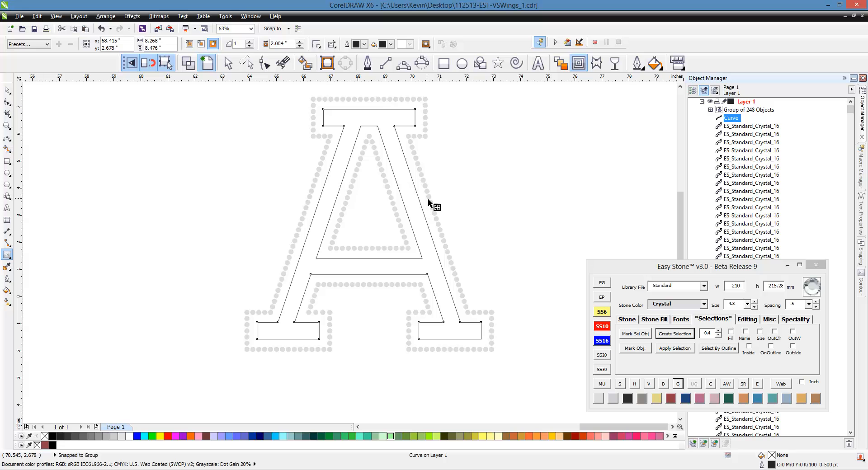
pyautogui.moveTo(429, 202); pyautogui.dragTo(490, 233)
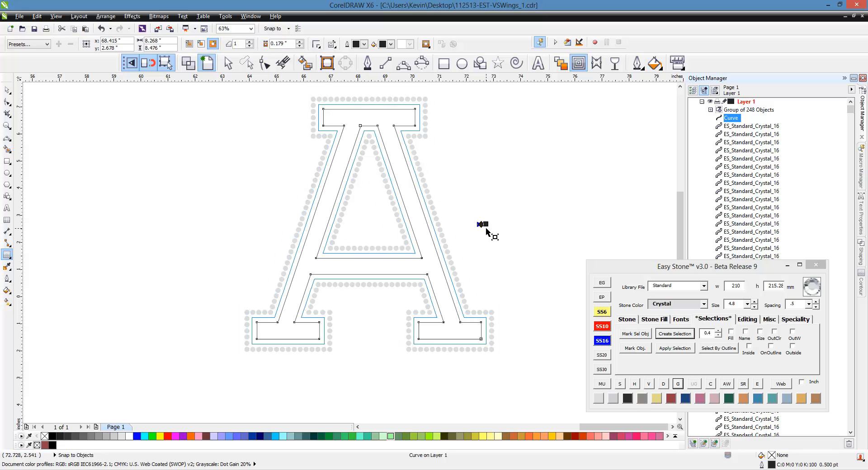
pyautogui.moveTo(486, 230); pyautogui.dragTo(488, 232)
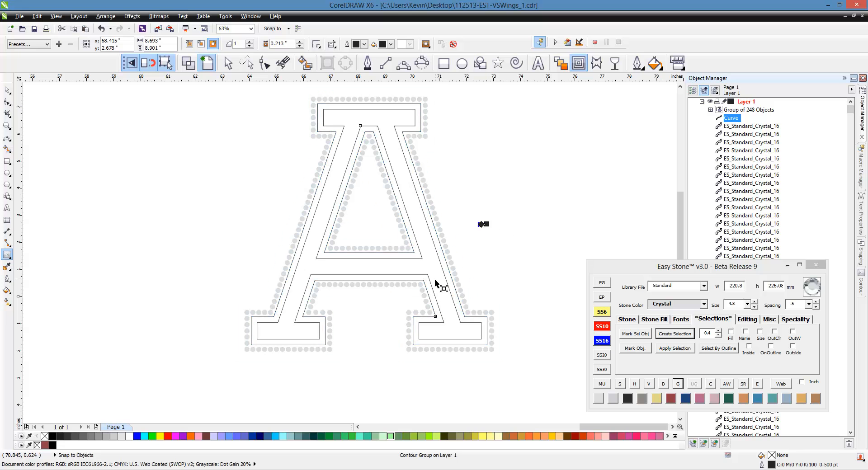
pyautogui.rightClick(446, 259)
pyautogui.click(488, 265)
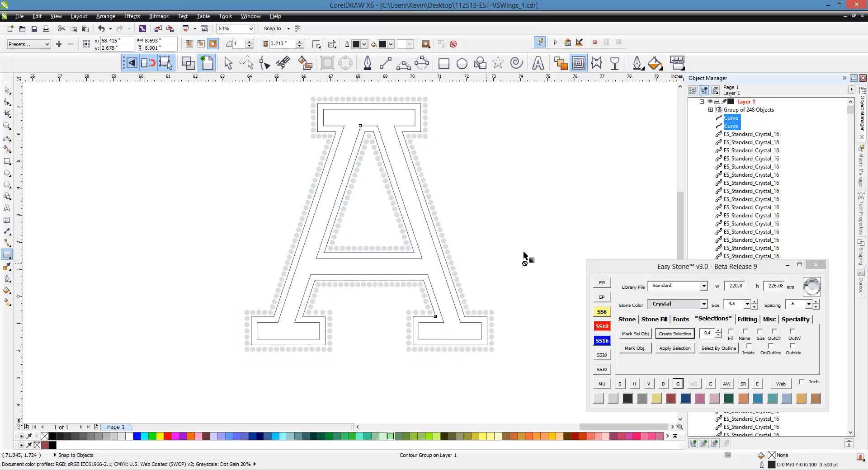
# Delete the original inner A outline, keeping only the contour curve inside the crystal border.
pyautogui.click(7, 90)
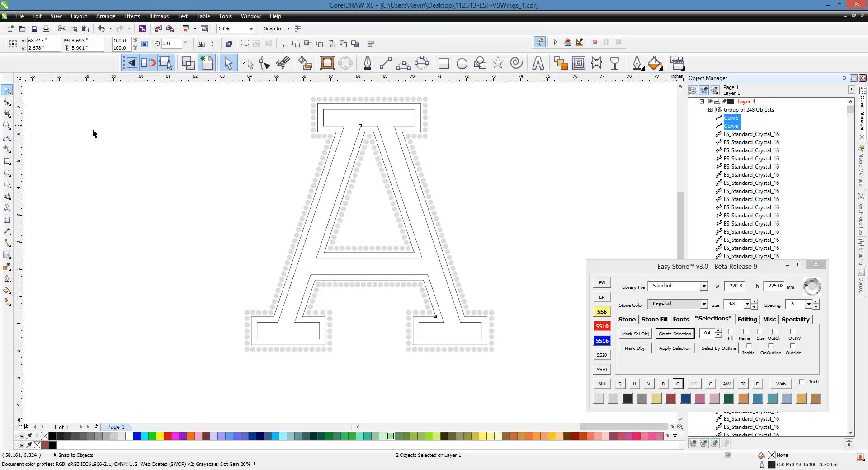
pyautogui.click(93, 132)
pyautogui.click(356, 140)
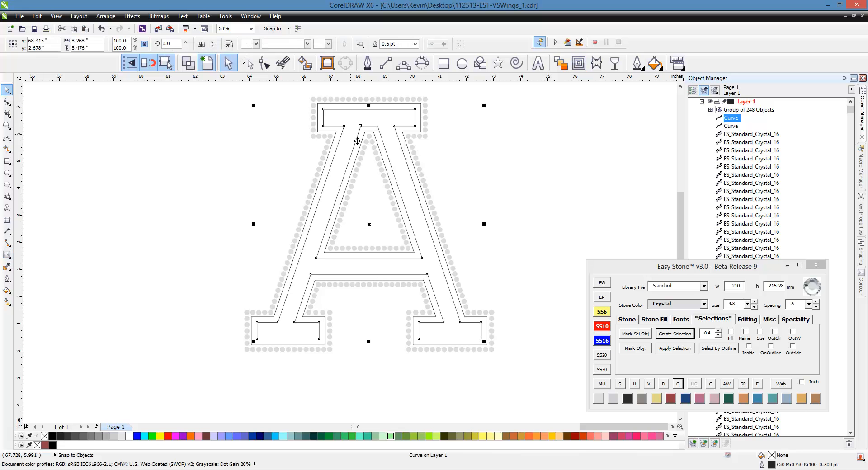
pyautogui.press('Delete')
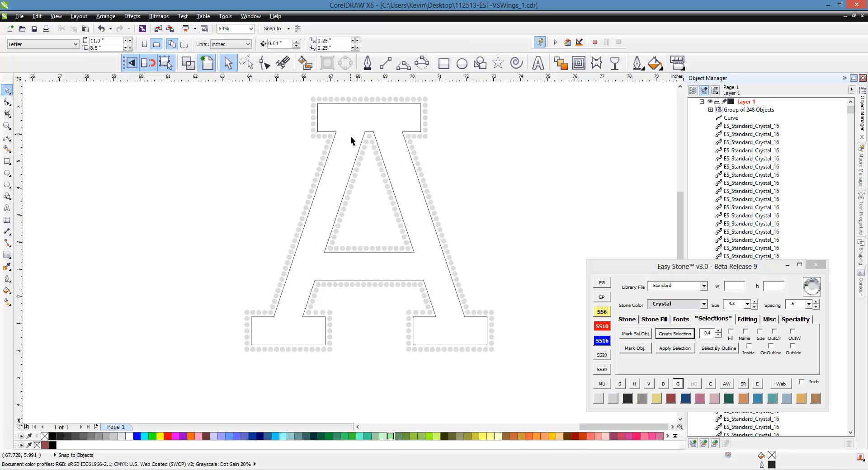
# Apply the Red glitter fill to the contour A curve inside the crystal border and close the glitter fill window.
pyautogui.click(364, 139)
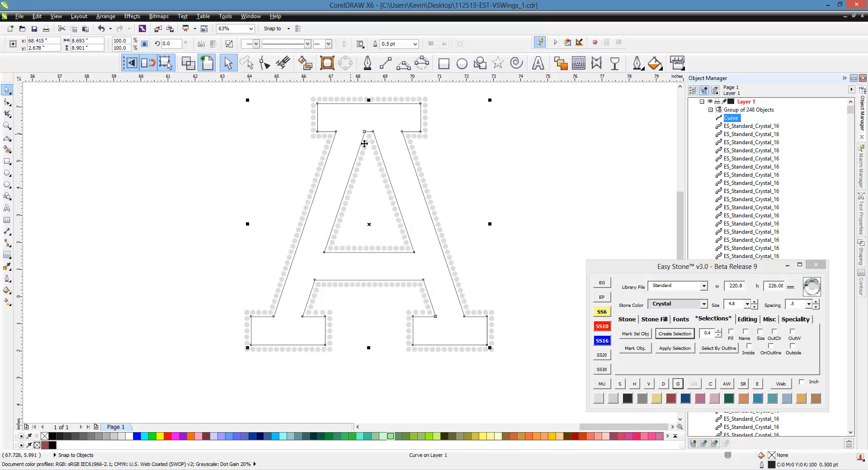
pyautogui.click(796, 319)
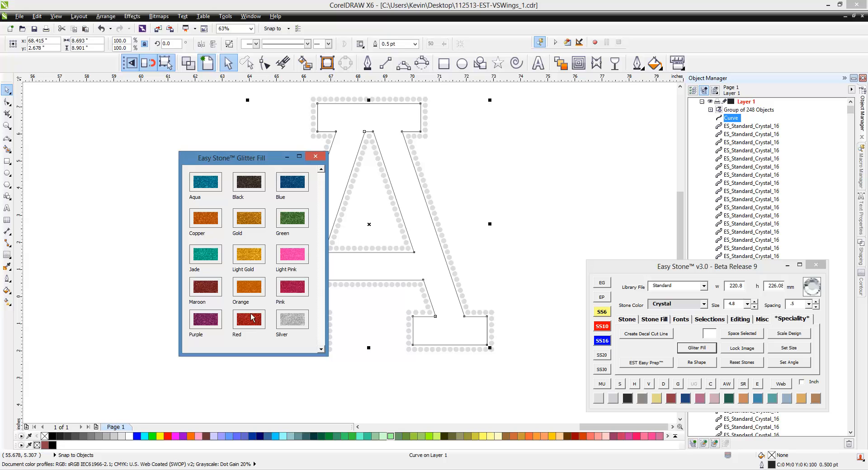
pyautogui.click(250, 322)
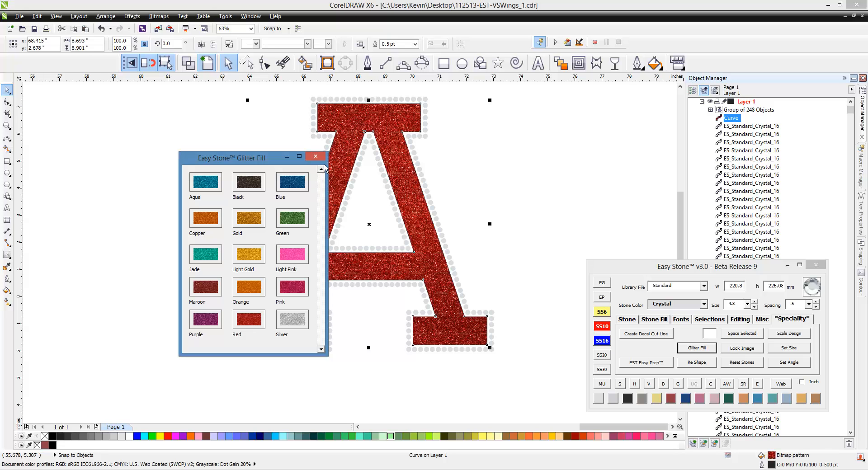
pyautogui.click(202, 194)
pyautogui.scroll(-1, 273, 324)
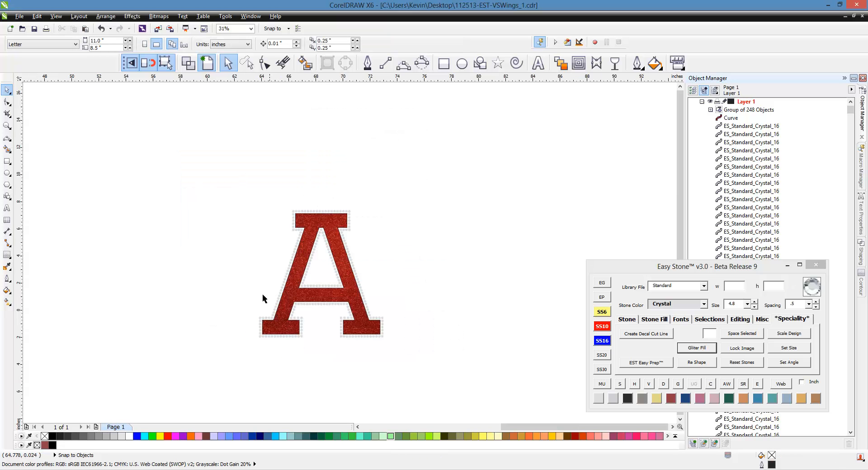
# Add a black weed box background behind the red glitter A and its crystal stone border.
pyautogui.moveTo(208, 196); pyautogui.dragTo(432, 357)
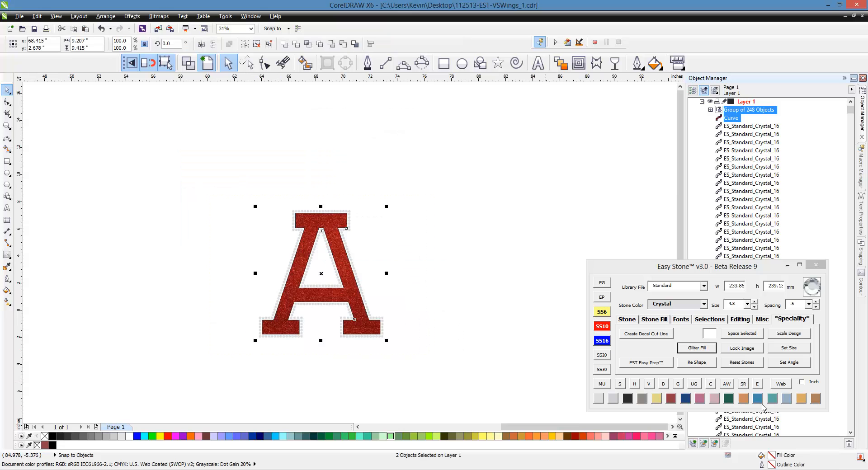
pyautogui.click(727, 384)
pyautogui.click(441, 337)
pyautogui.scroll(-2, 452, 340)
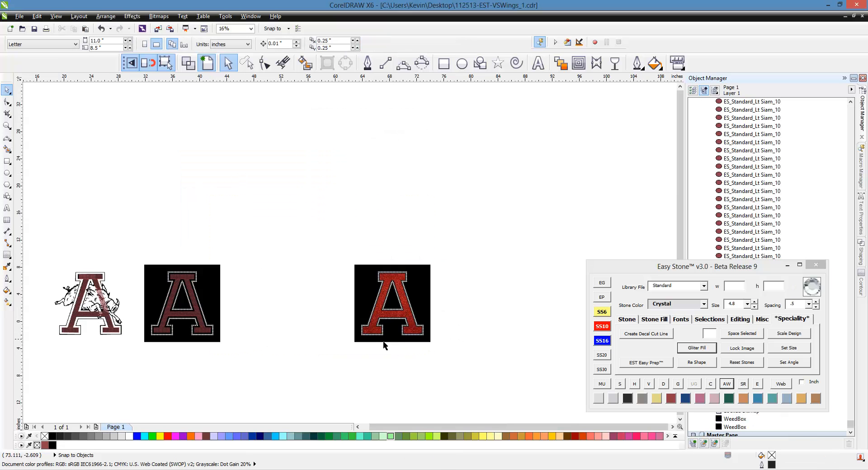
# Move the glitter A with its border and black background next to the Lt Siam stone-filled A, keeping both level.
pyautogui.scroll(2, 382, 344)
pyautogui.scroll(-1, 489, 300)
pyautogui.moveTo(381, 229); pyautogui.dragTo(523, 341)
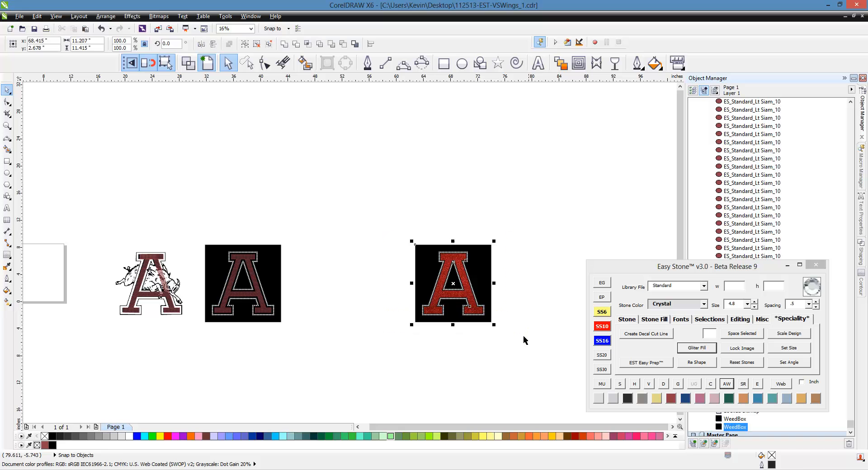
pyautogui.moveTo(425, 279); pyautogui.dragTo(302, 278)
pyautogui.press('Escape')
pyautogui.scroll(1, 245, 267)
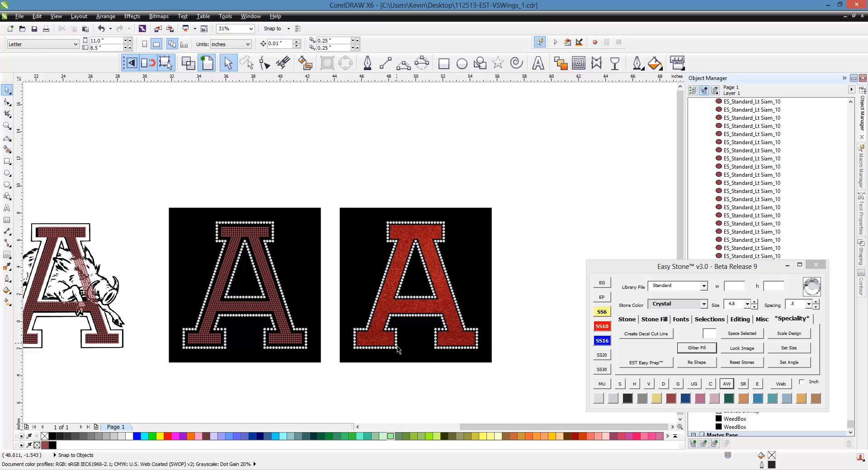
# Compare the stone-filled A and the red glitter A on their black backgrounds, checking the border and fill of each.
pyautogui.scroll(1, 158, 317)
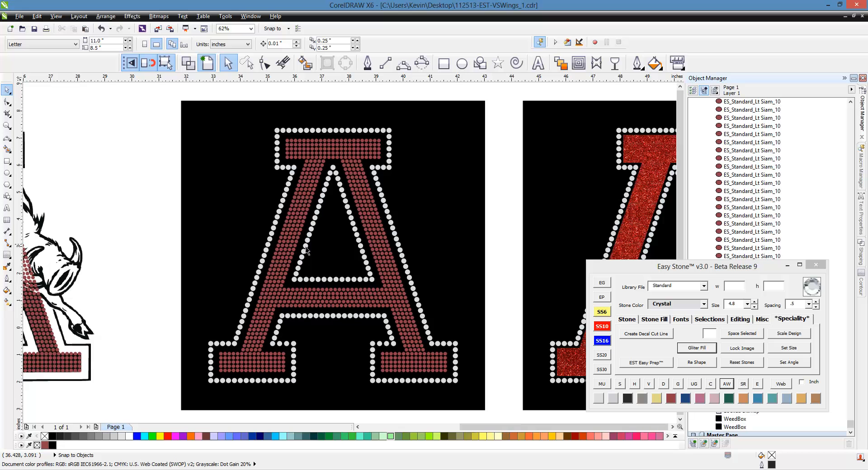
pyautogui.scroll(-1, 342, 259)
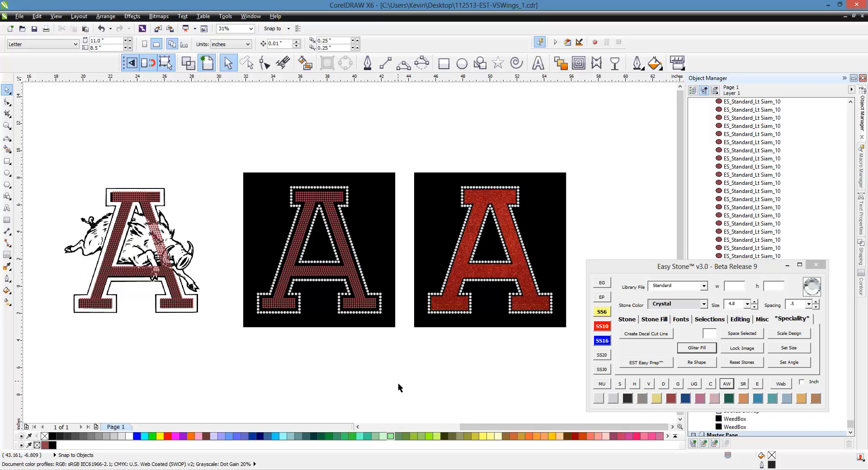
pyautogui.moveTo(222, 153); pyautogui.dragTo(400, 337)
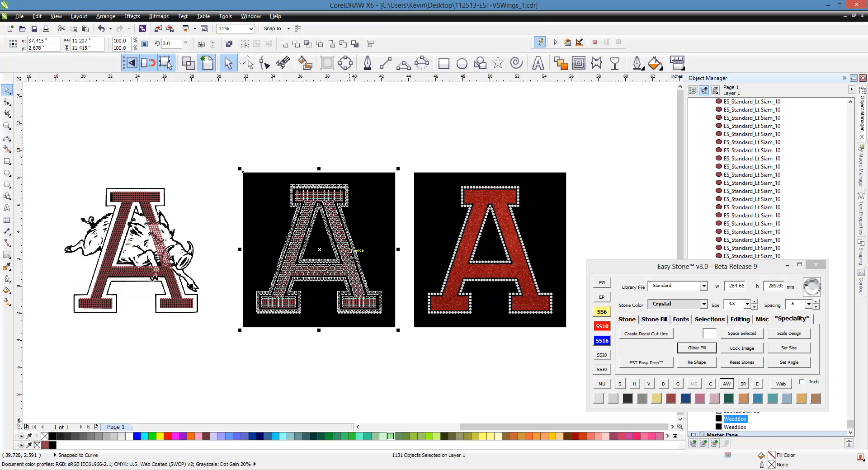
pyautogui.click(362, 356)
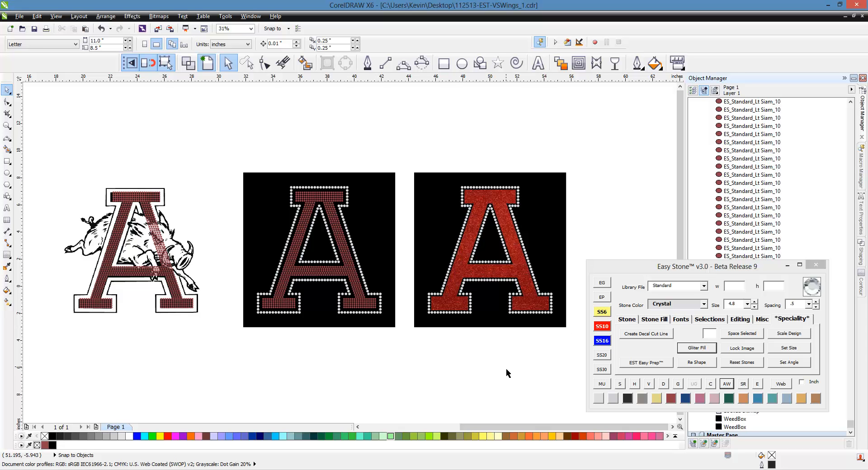
pyautogui.click(523, 278)
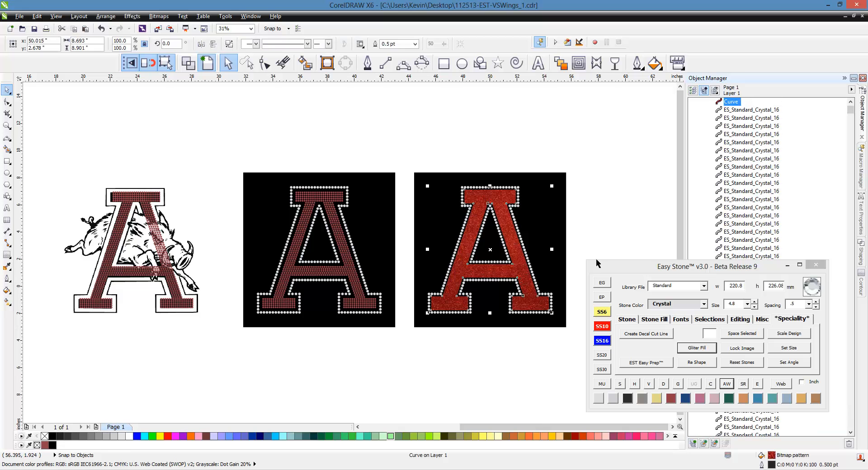
pyautogui.click(623, 251)
pyautogui.scroll(-1, 404, 252)
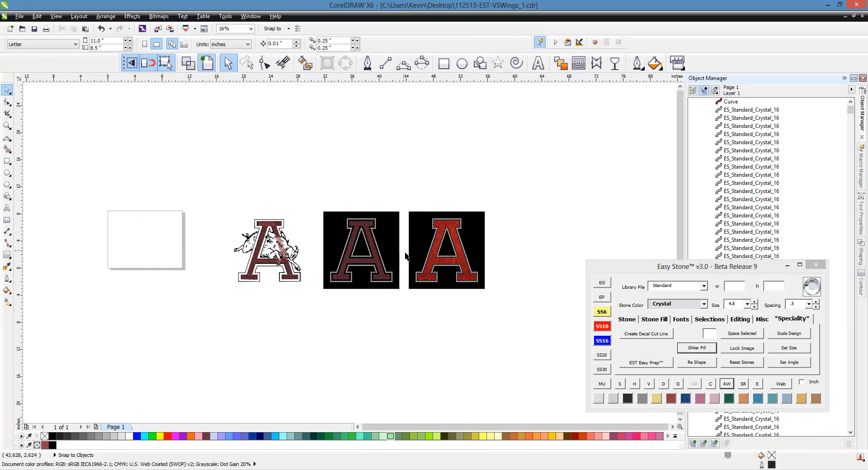
pyautogui.scroll(1, 407, 252)
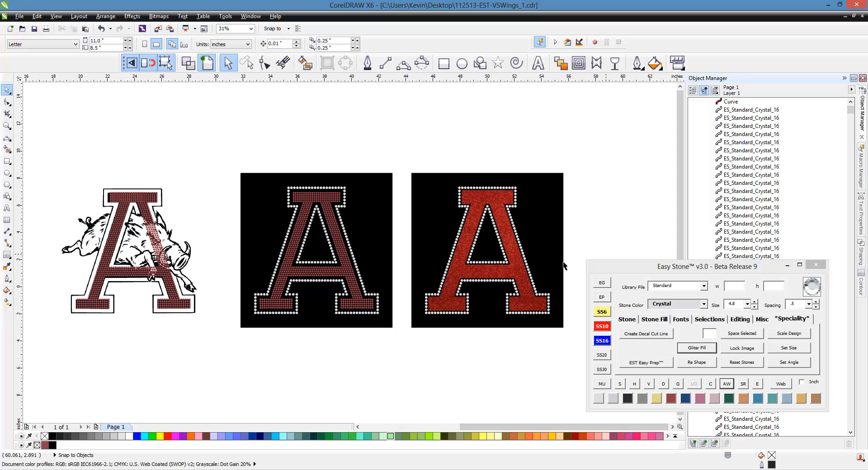
pyautogui.click(620, 271)
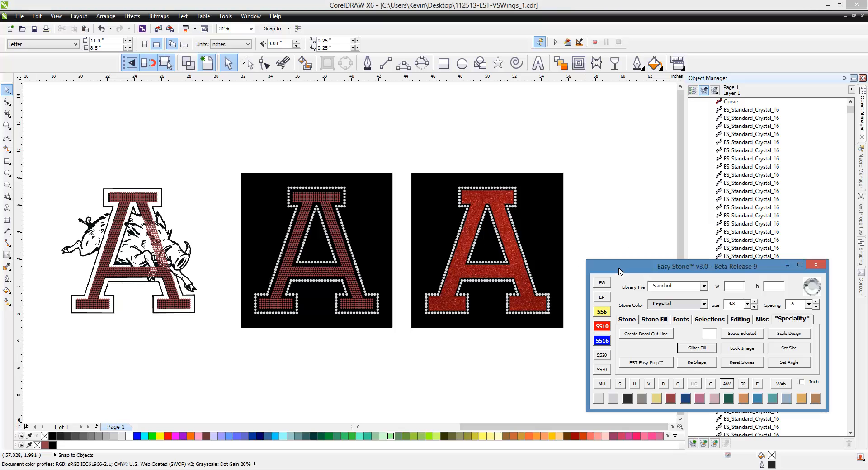